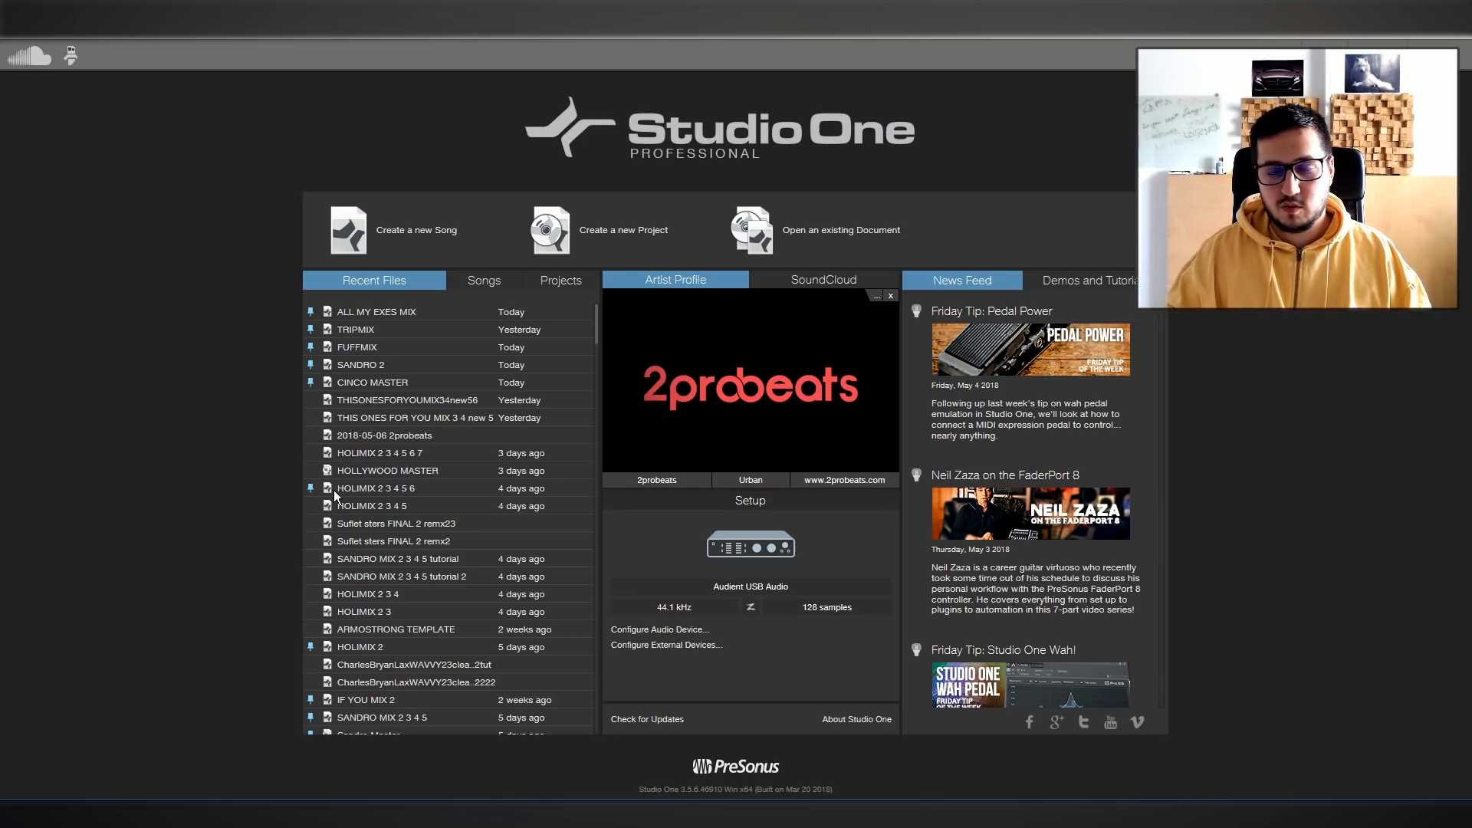
Create a new song from the user template "2probeats" (Sends).
{"action": "key", "text": "ctrl+n"}
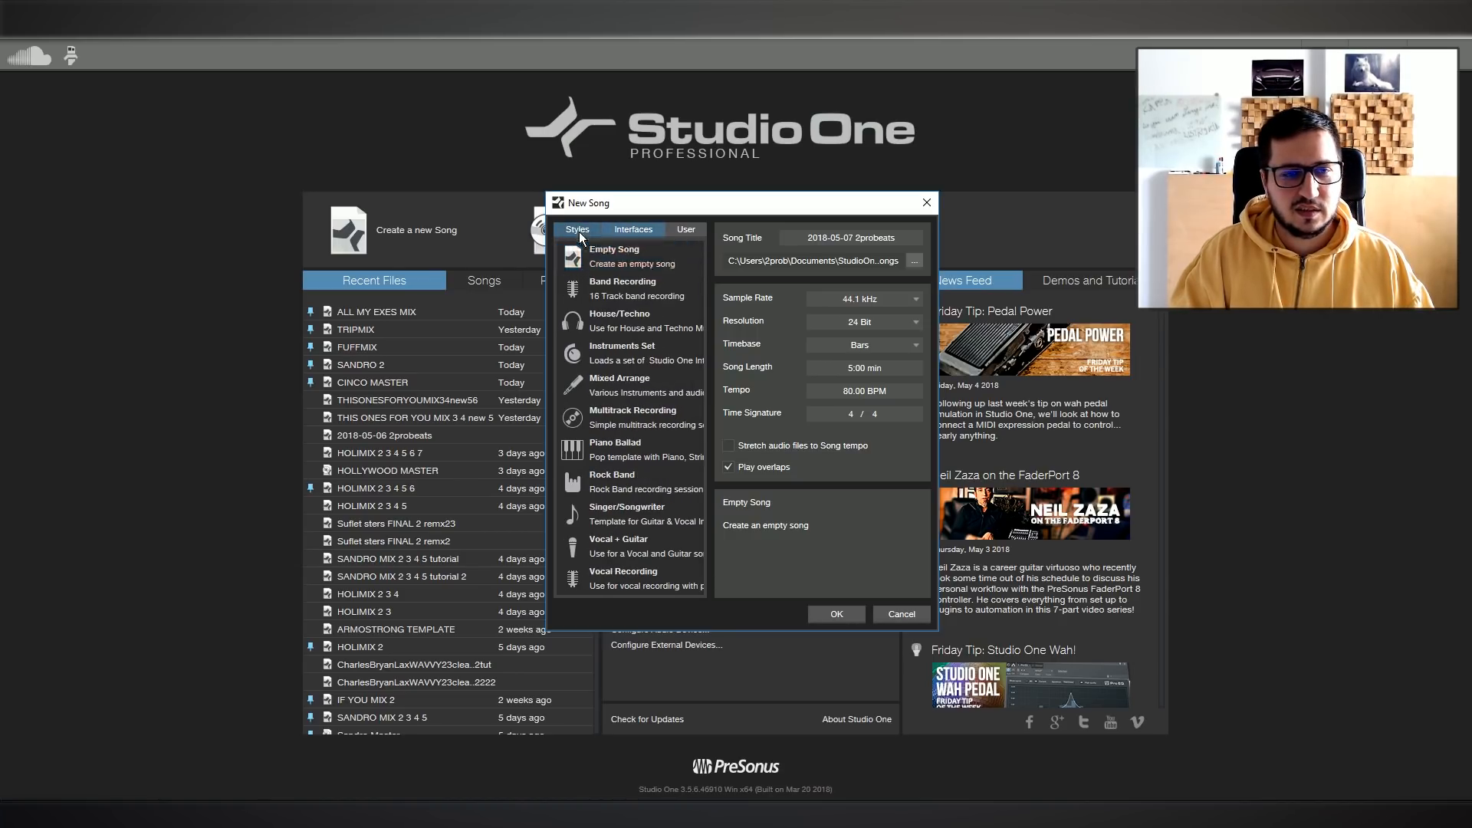
{"action": "left_click", "coordinate": [632, 229]}
{"action": "left_click", "coordinate": [669, 229]}
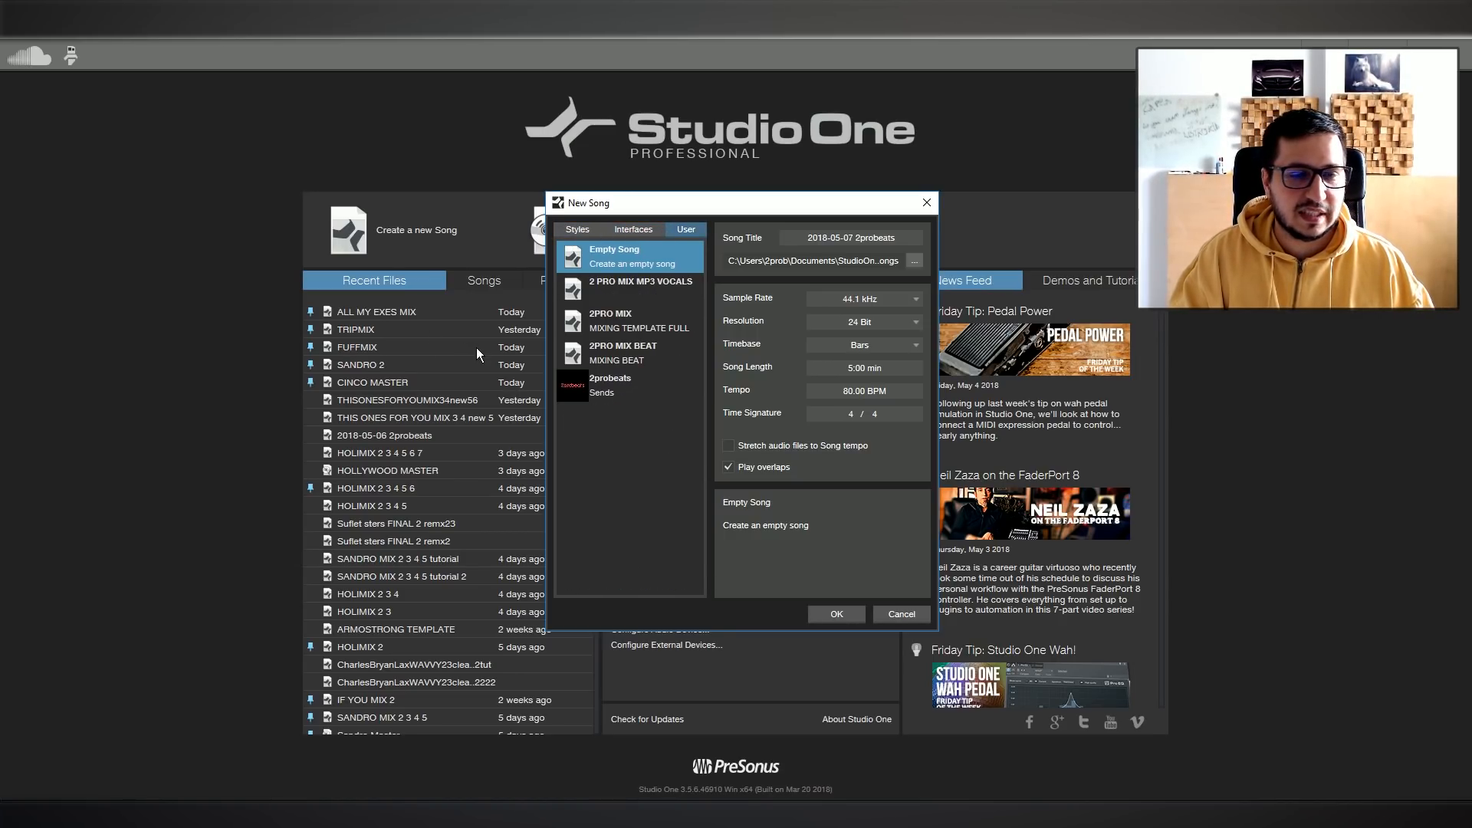
{"action": "left_click", "coordinate": [614, 385]}
{"action": "left_click", "coordinate": [615, 284]}
{"action": "left_click", "coordinate": [615, 353]}
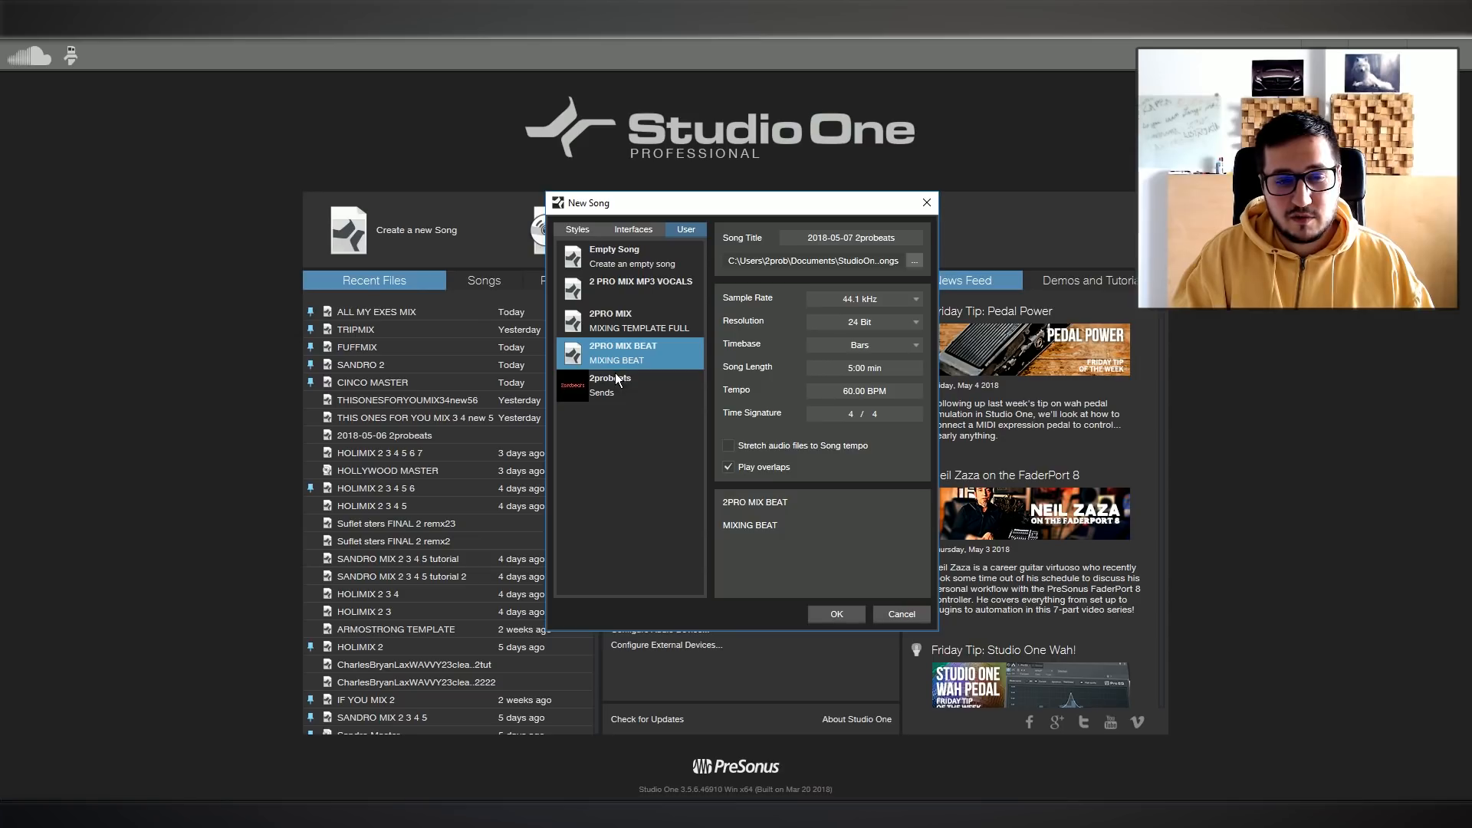
{"action": "left_click", "coordinate": [614, 384]}
{"action": "left_click", "coordinate": [613, 292]}
{"action": "left_click", "coordinate": [597, 392]}
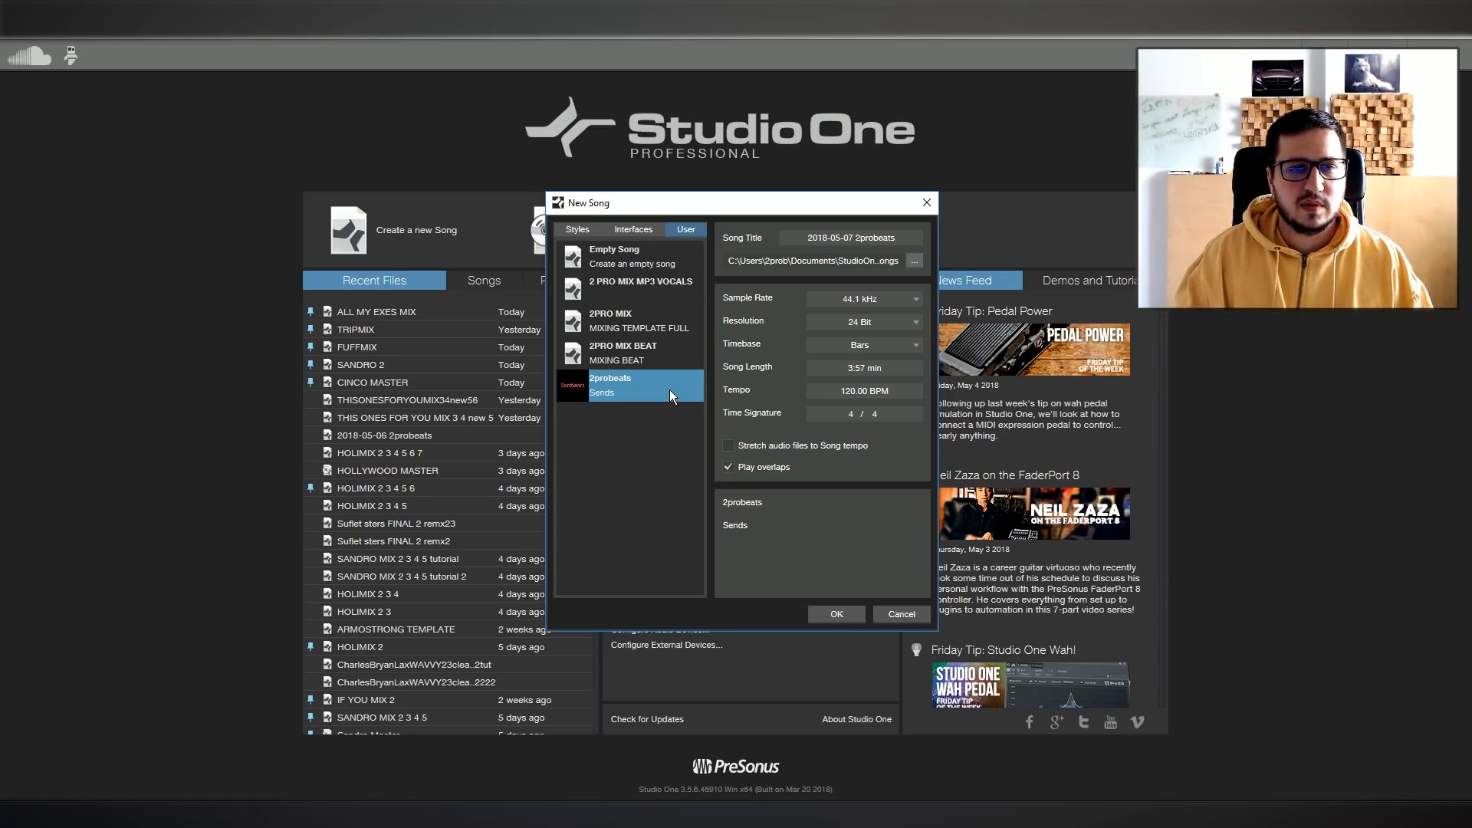
{"action": "left_click", "coordinate": [836, 615]}
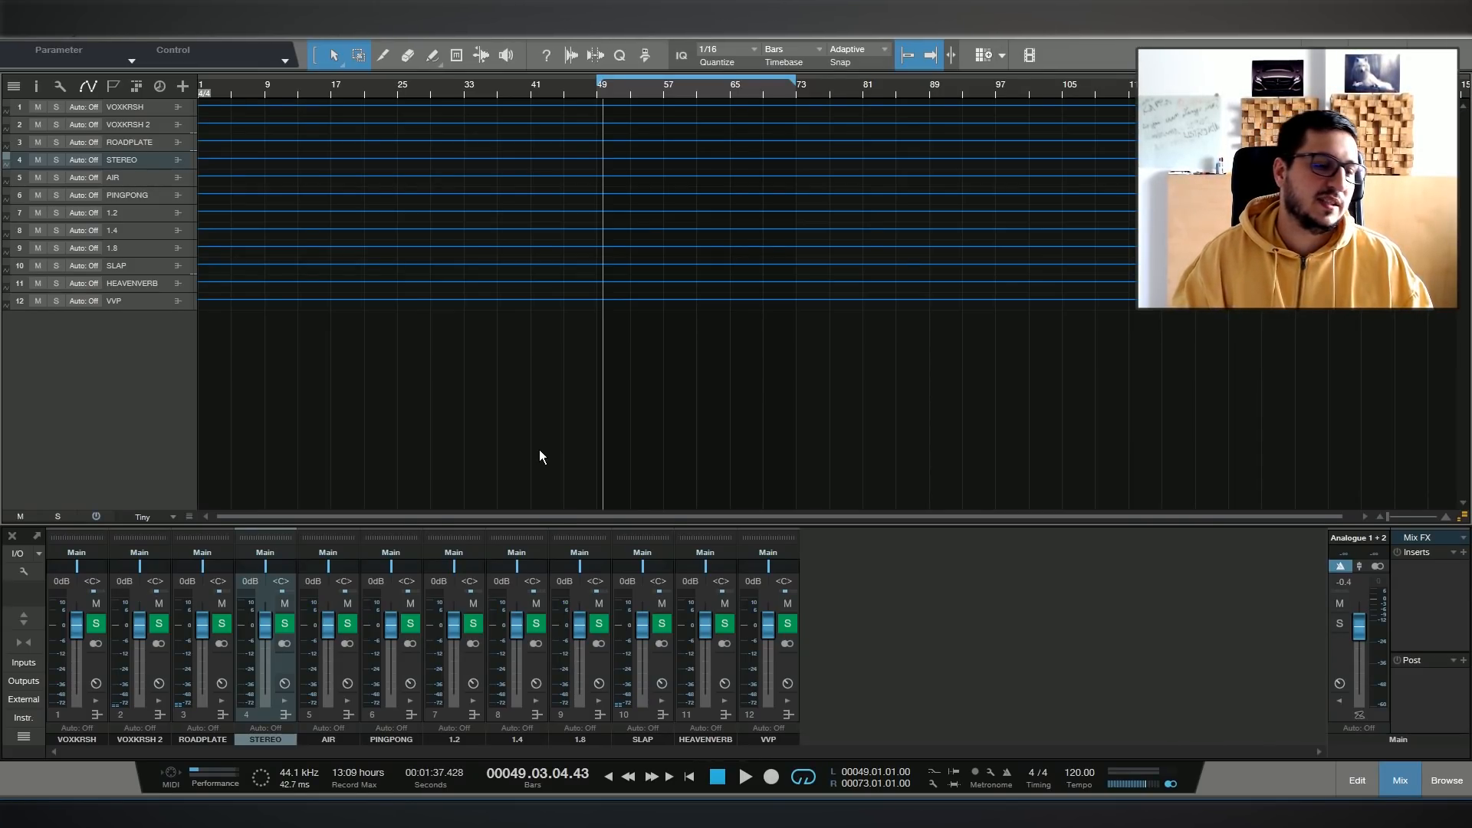
Expand the mixer and inspect the CLA-76 and PuigChild 670 inserts on channels VOXKRSH and VOXKRSH 2.
{"action": "left_click", "coordinate": [23, 619]}
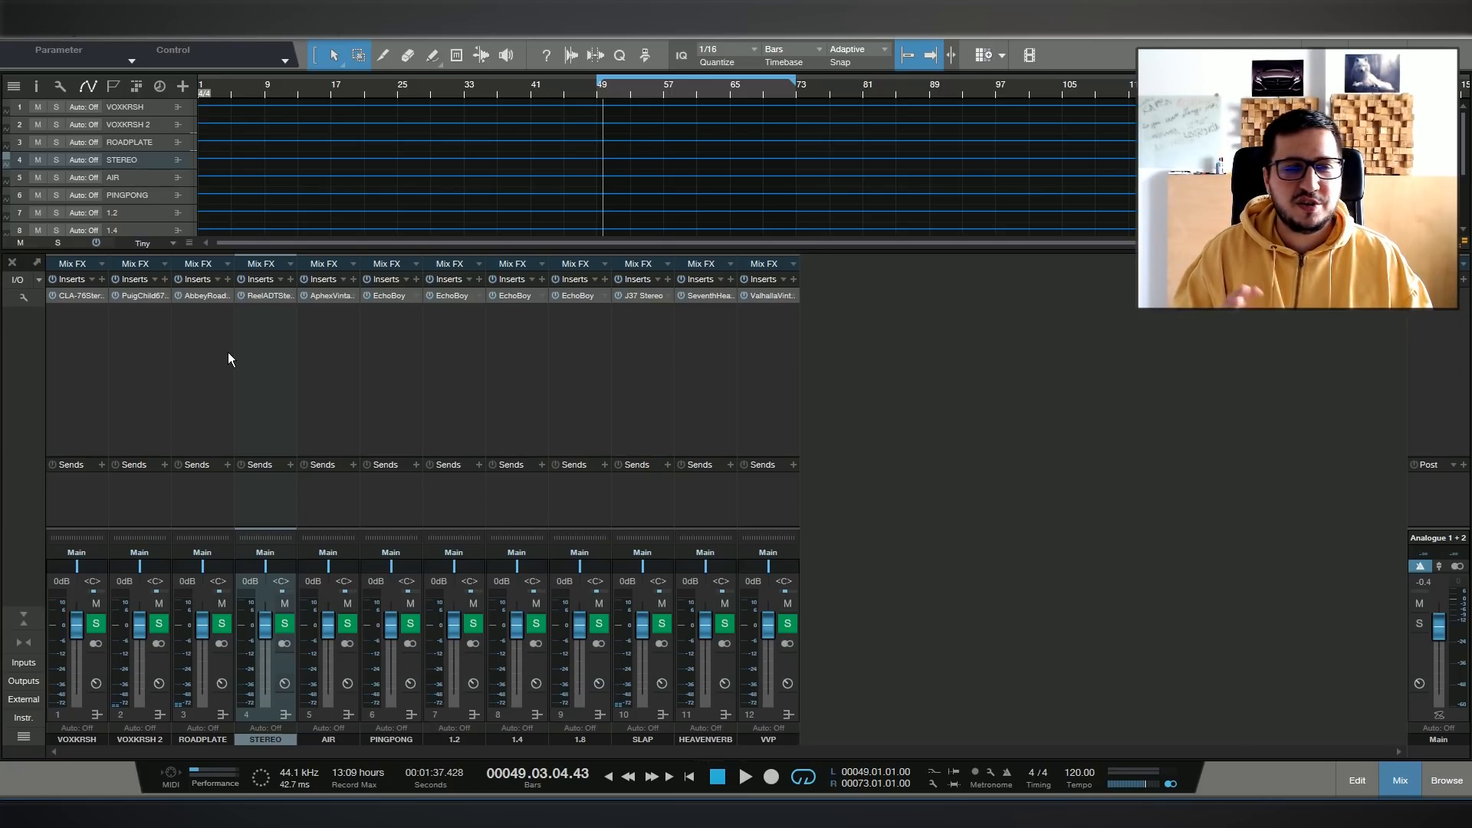
{"action": "left_click", "coordinate": [79, 296]}
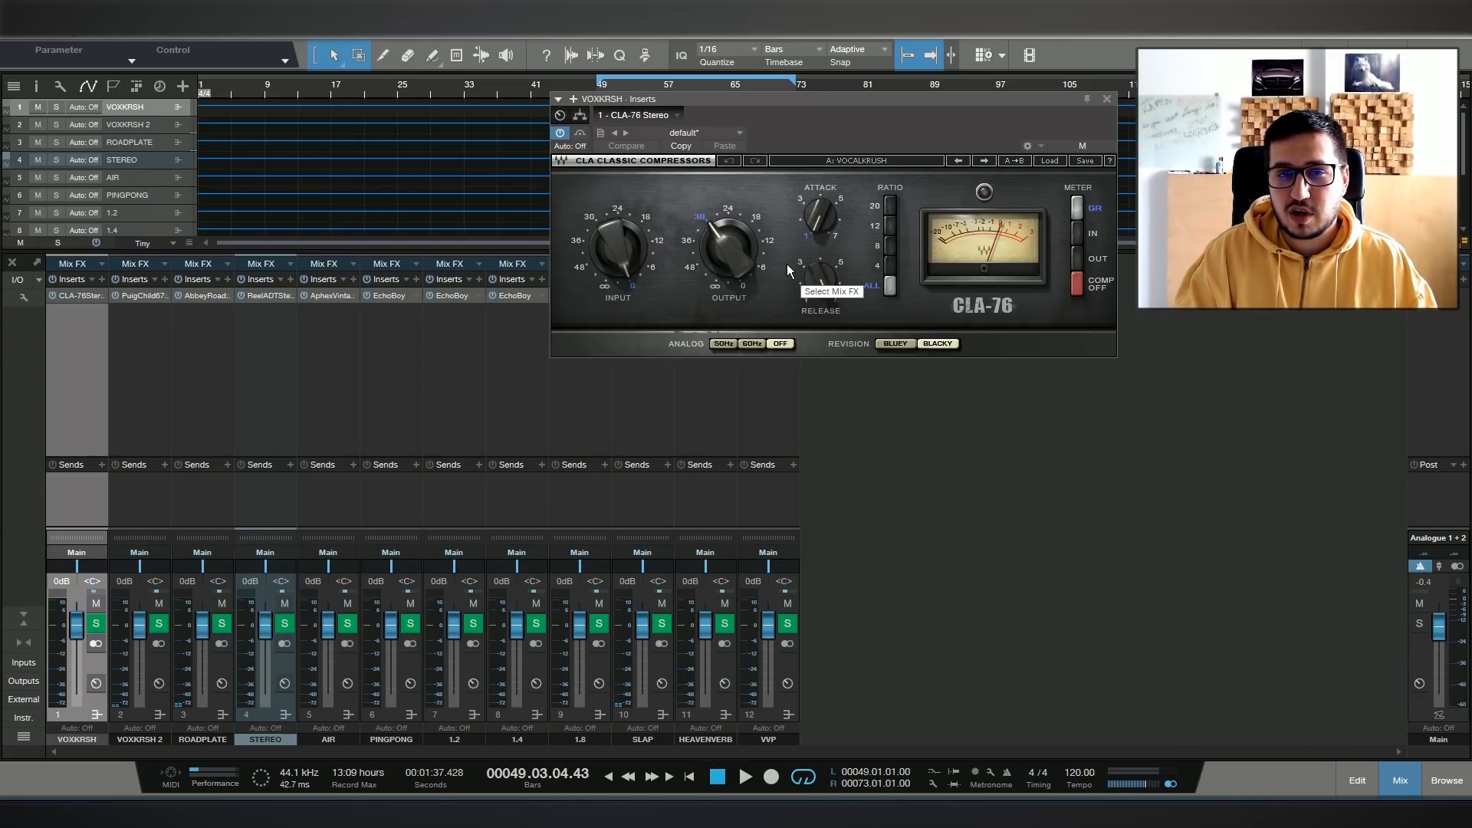
{"action": "left_click", "coordinate": [1107, 99]}
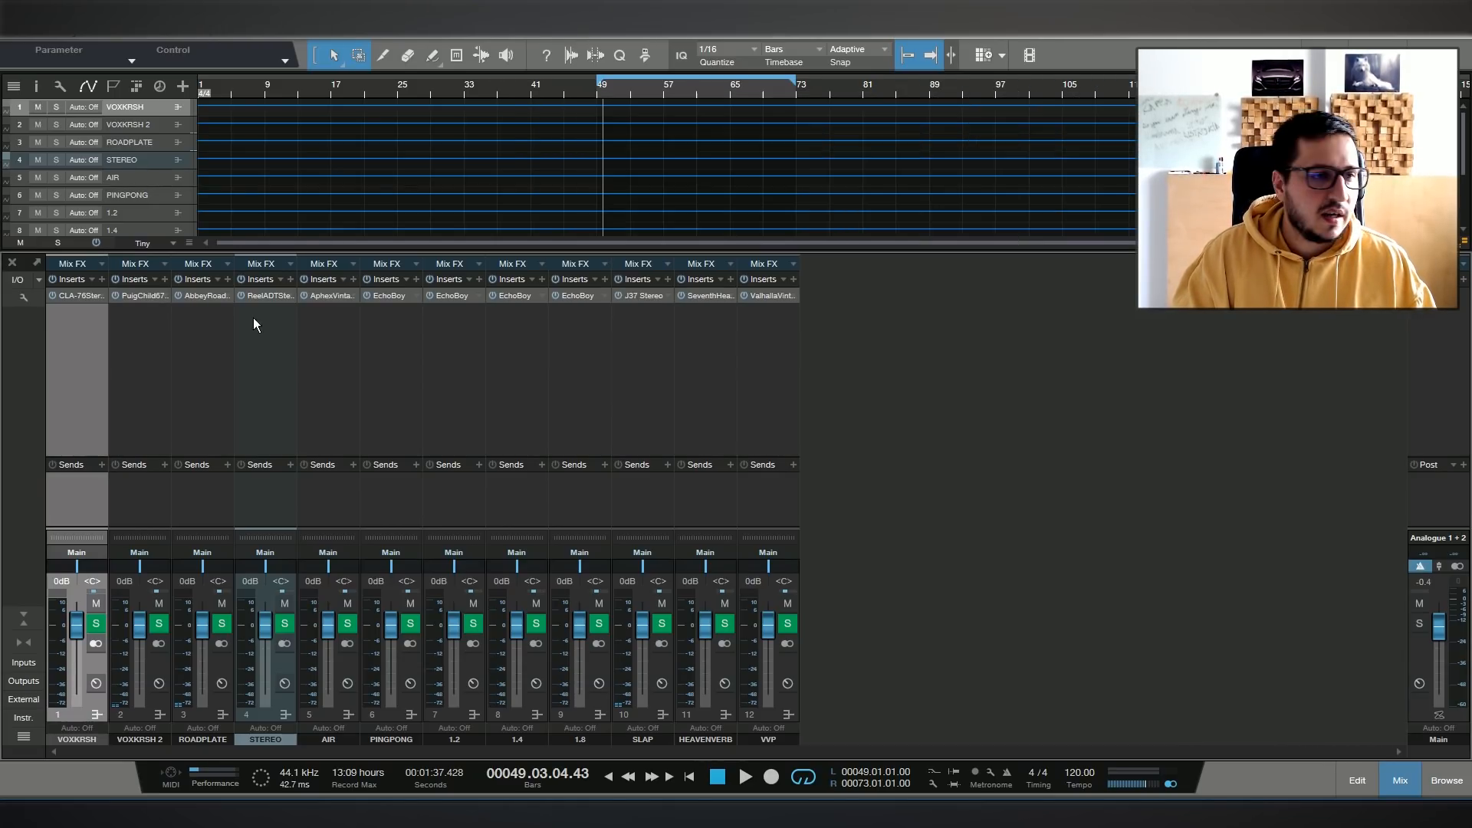
{"action": "left_click", "coordinate": [141, 299]}
{"action": "left_click_drag", "start_coordinate": [903, 100], "coordinate": [577, 205]}
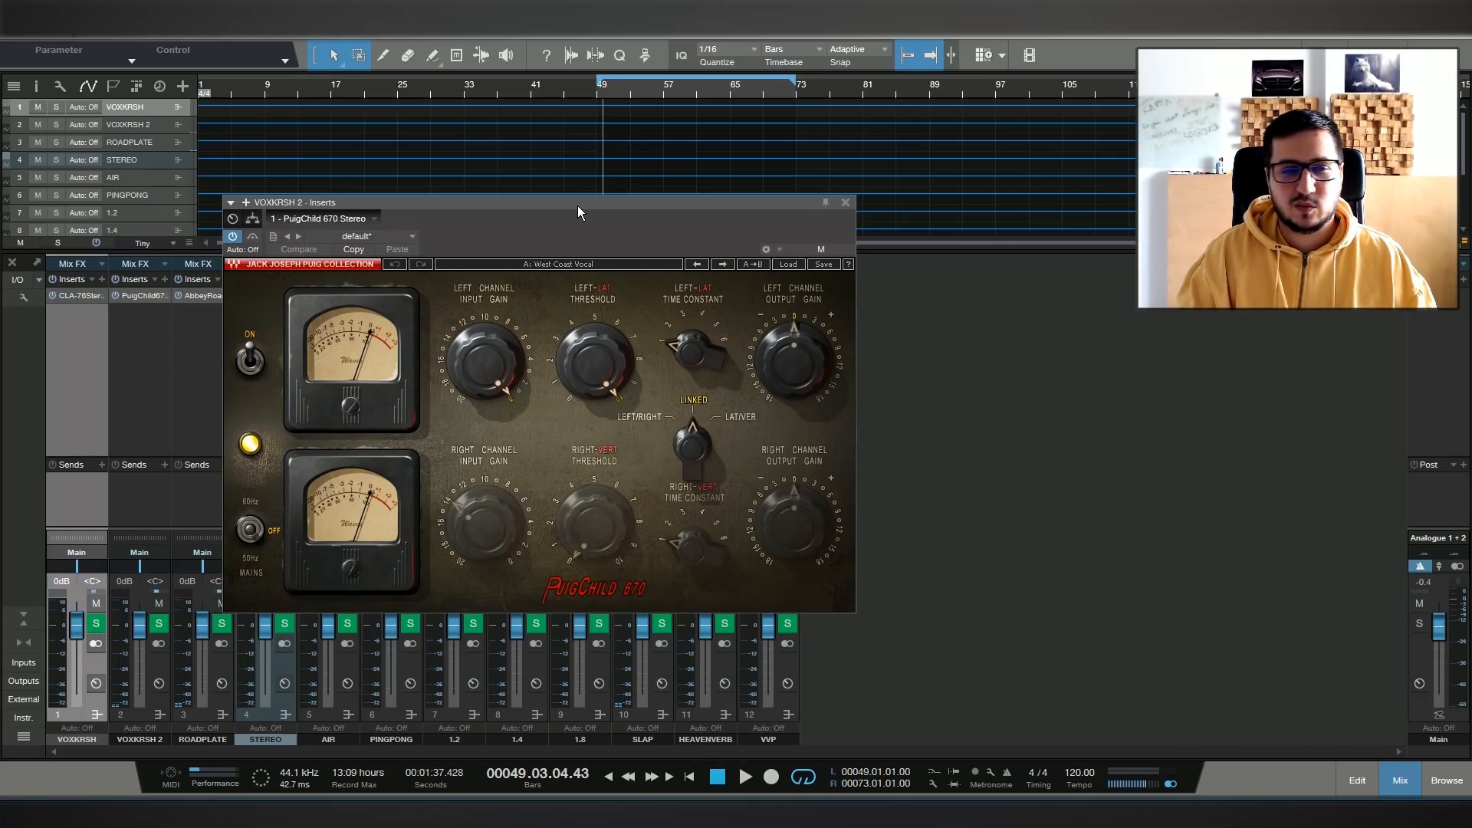
{"action": "left_click", "coordinate": [845, 203]}
Inspect the Abbey Road Plates, Reel ADT and Aphex Vintage Exciter inserts on ROADPLATE, STEREO and AIR.
{"action": "left_click", "coordinate": [204, 295]}
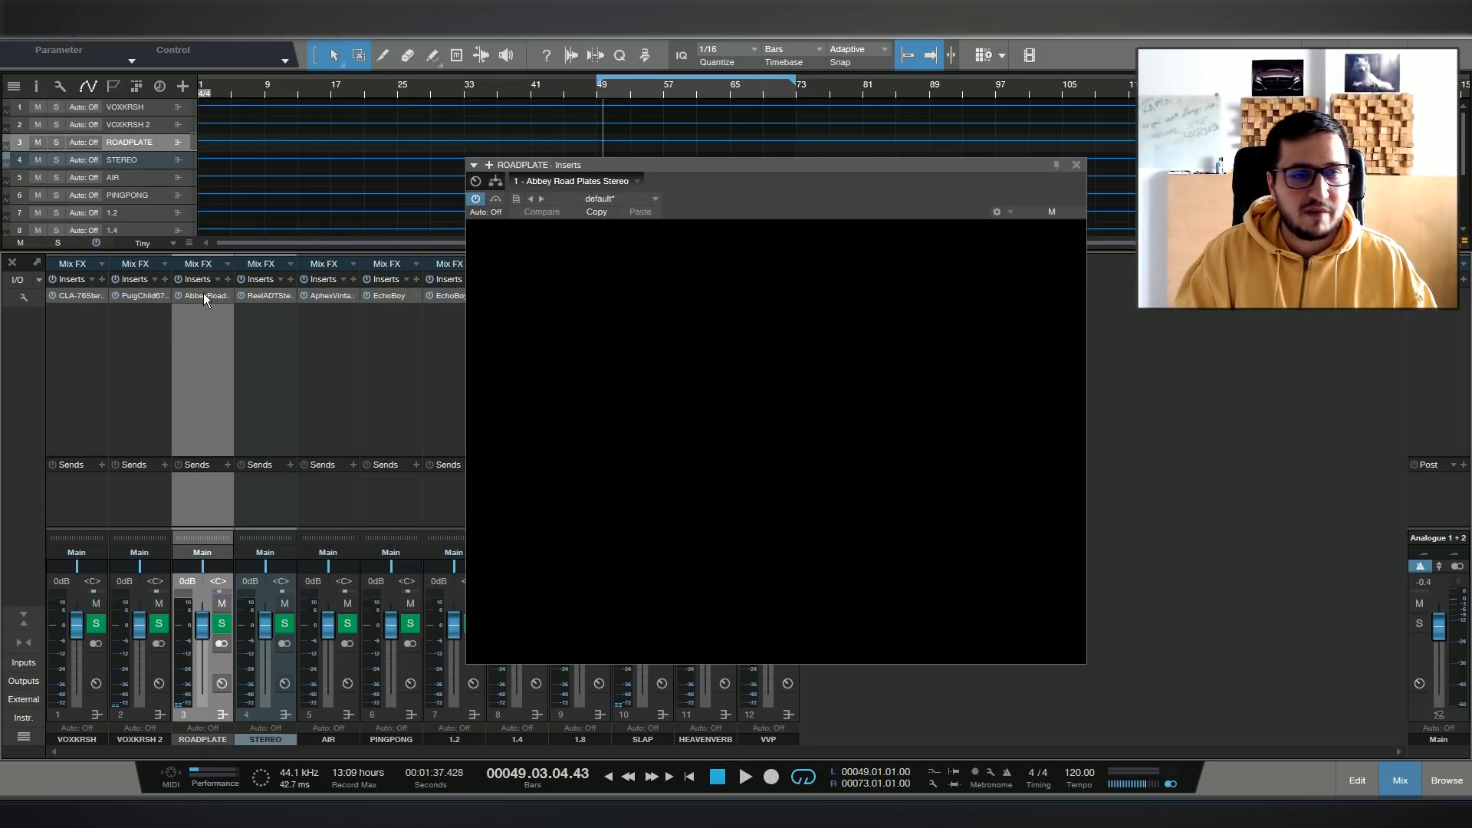
{"action": "left_click", "coordinate": [270, 295]}
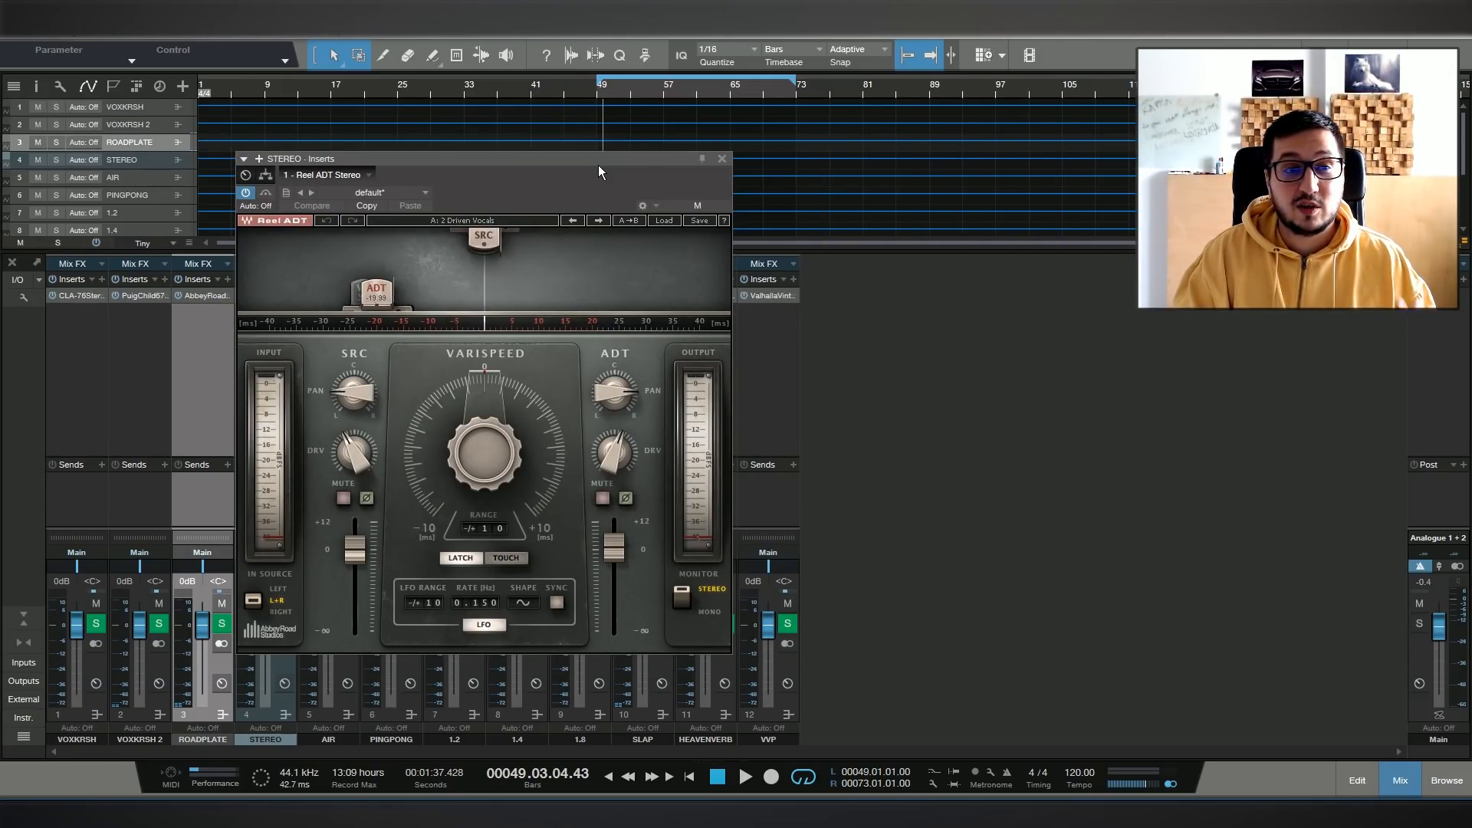
{"action": "left_click", "coordinate": [721, 159]}
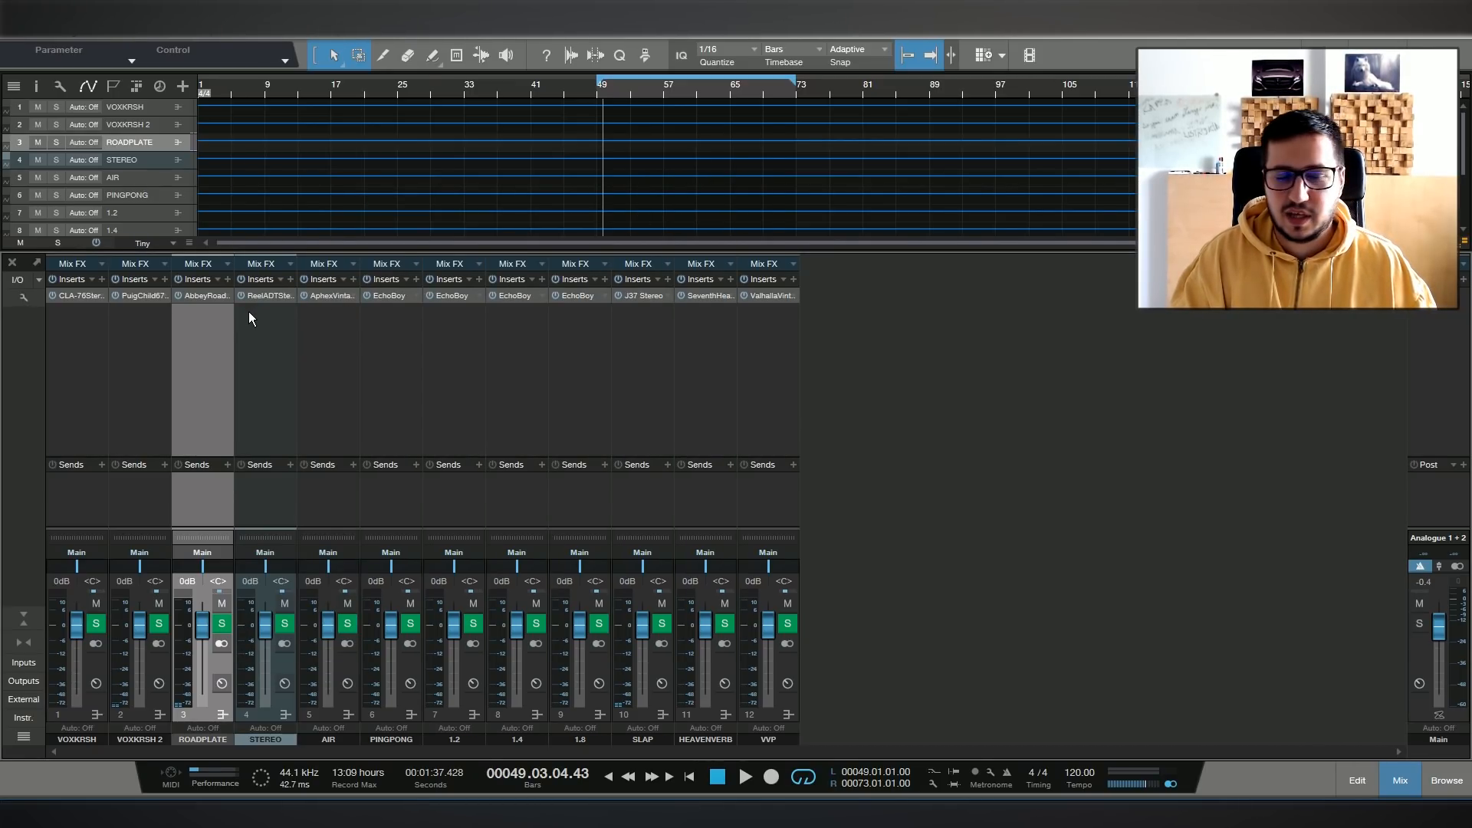
{"action": "left_click", "coordinate": [329, 295]}
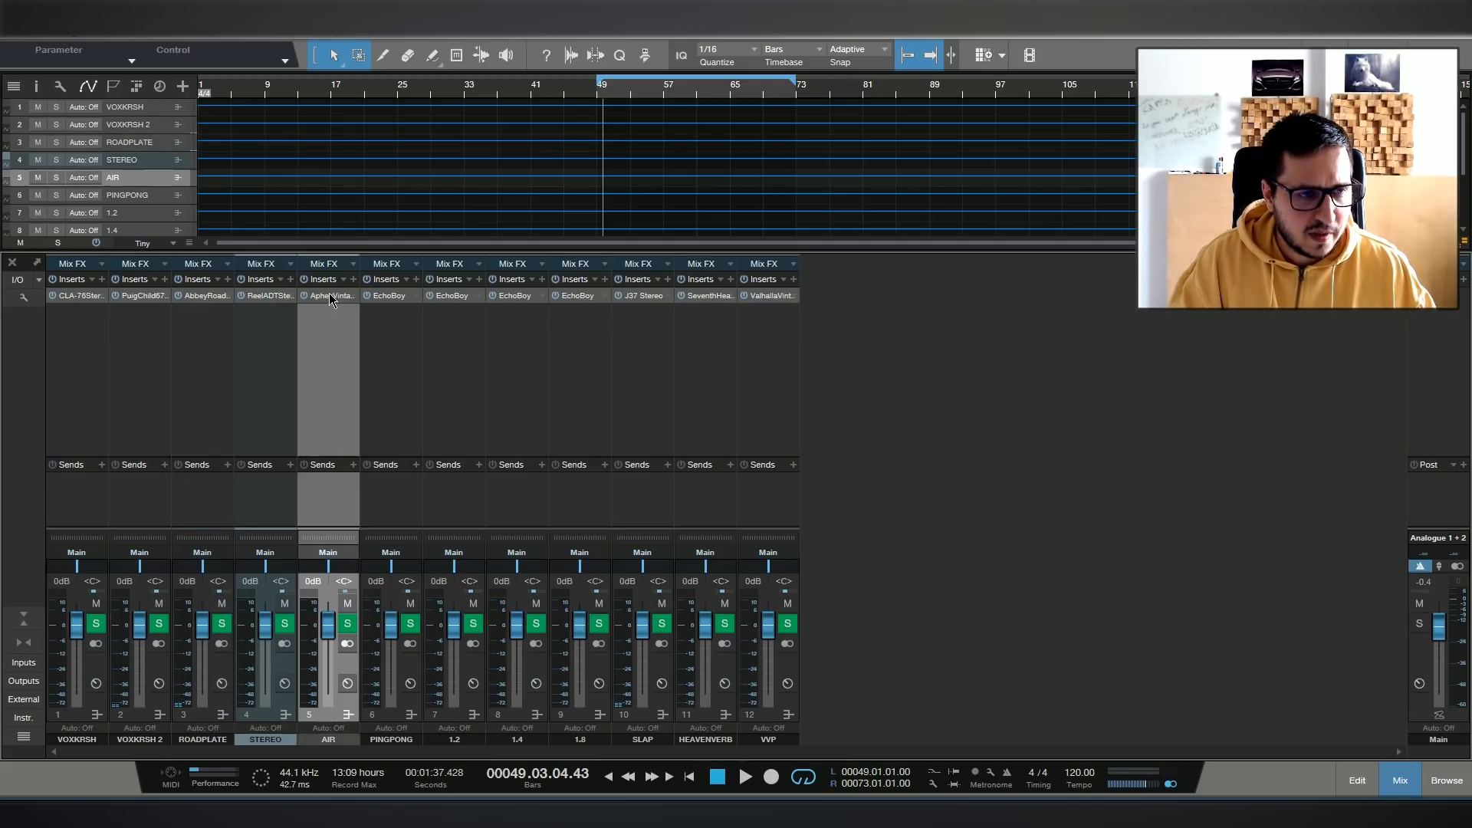
{"action": "left_click_drag", "start_coordinate": [849, 101], "coordinate": [546, 162]}
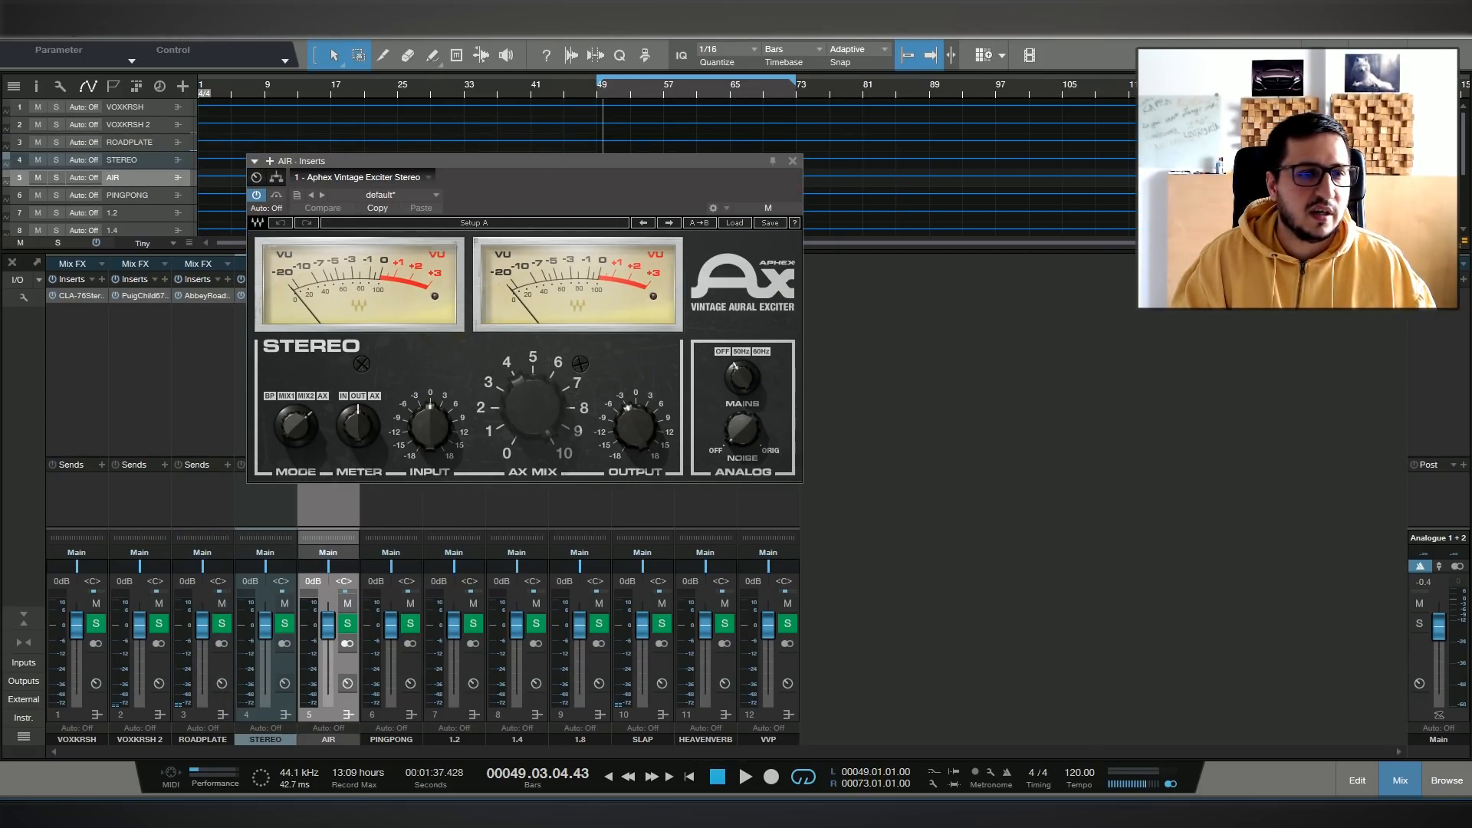
{"action": "mouse_move", "coordinate": [636, 426]}
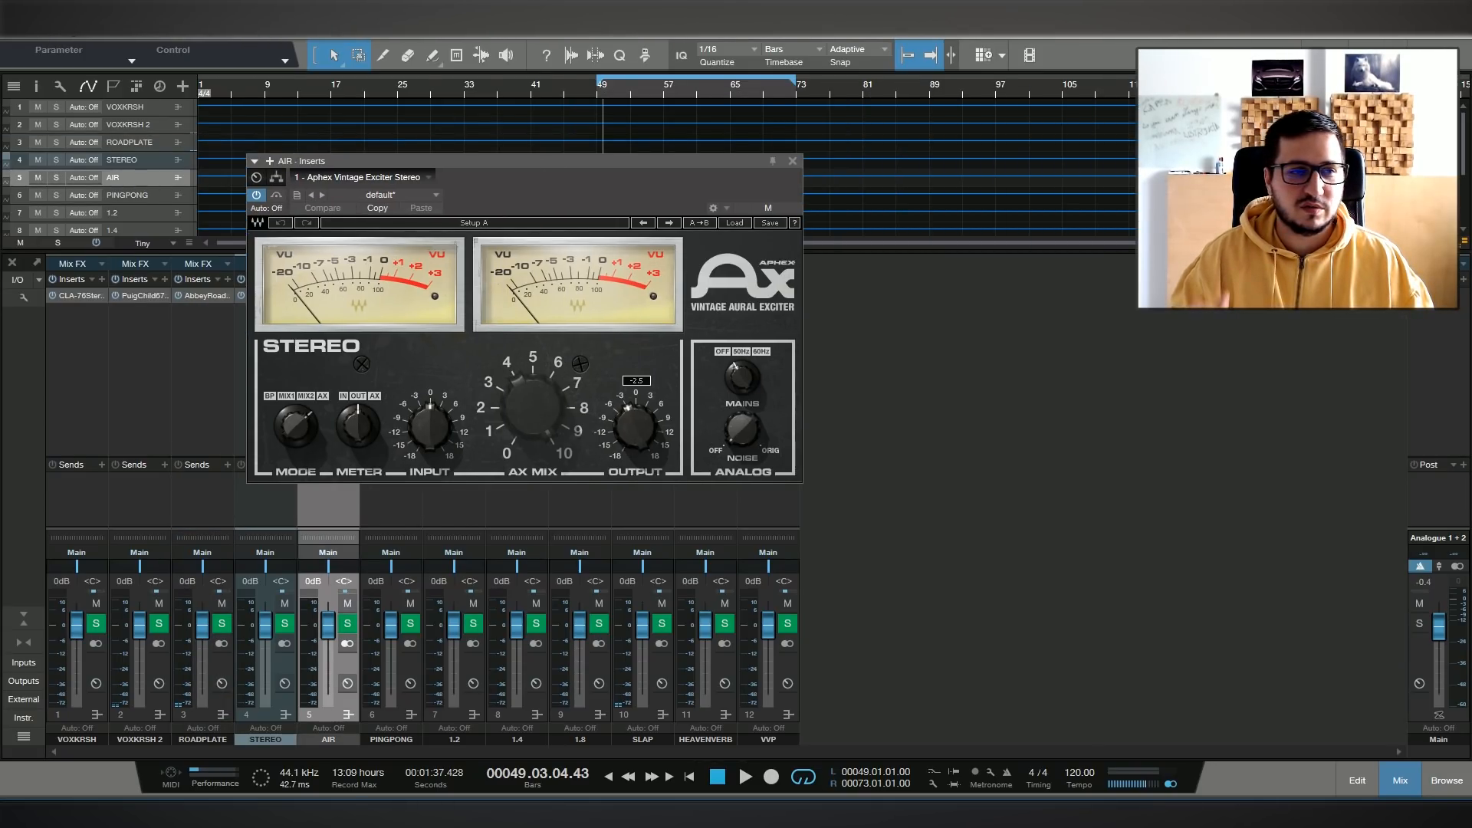
{"action": "left_click", "coordinate": [793, 161]}
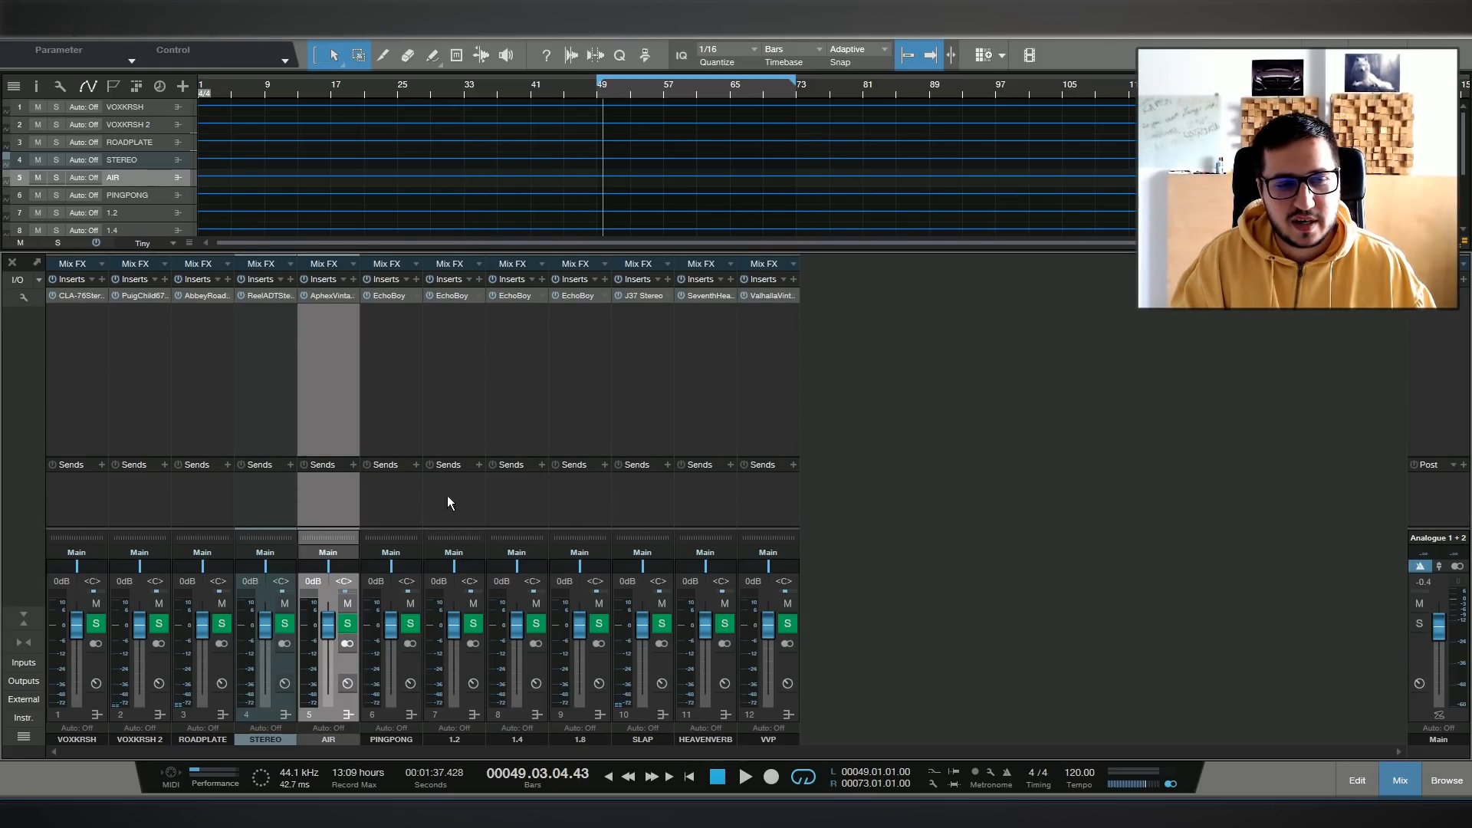
Look over the delay channels PINGPONG, 1.2, 1.4, 1.8 and SLAP, and the reverb channels HEAVENVERB and VVP.
{"action": "left_click", "coordinate": [405, 361]}
{"action": "left_click", "coordinate": [606, 346], "text": "shift"}
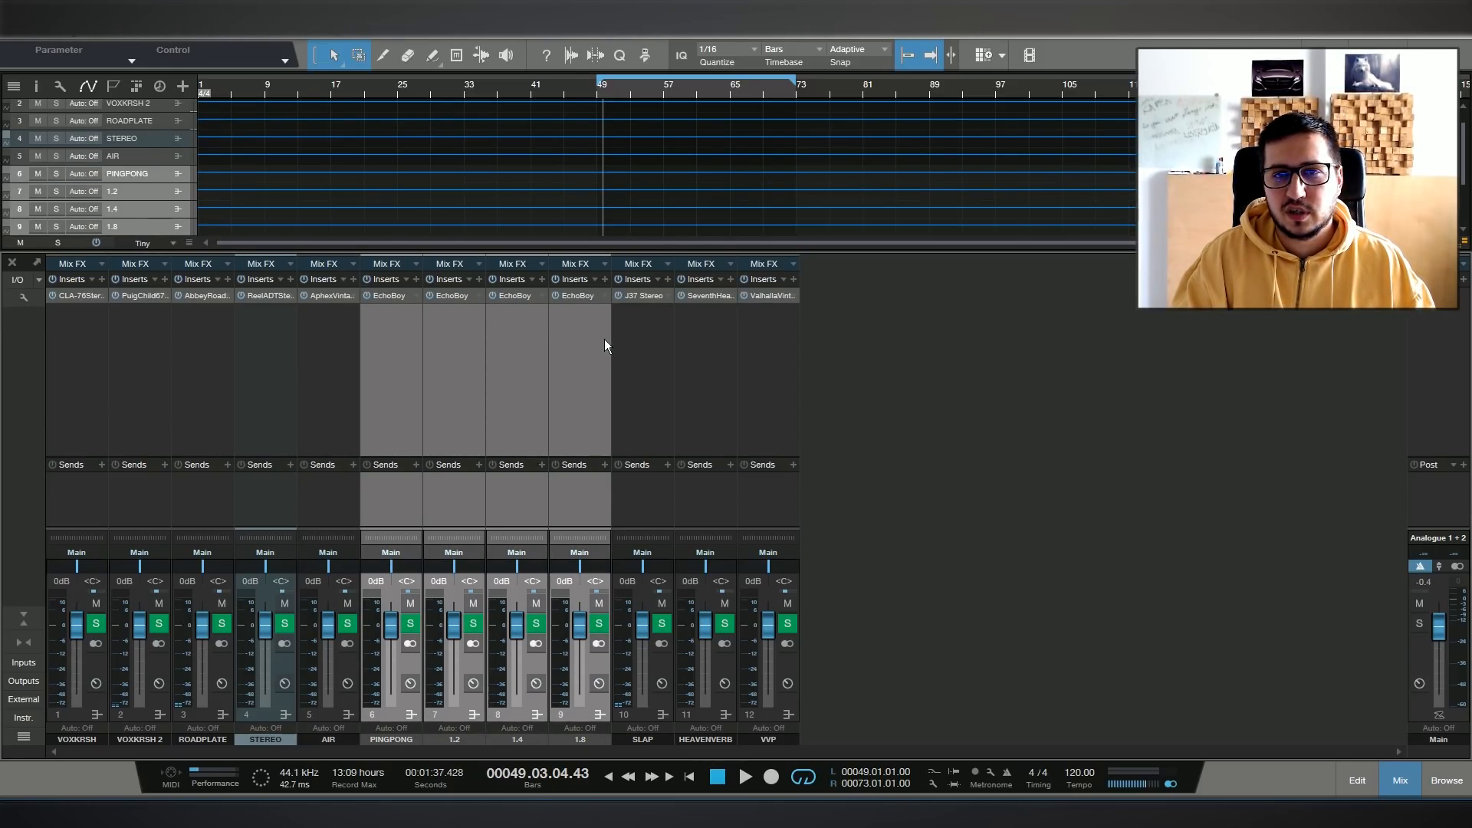
{"action": "left_click", "coordinate": [404, 352]}
{"action": "left_click", "coordinate": [457, 336]}
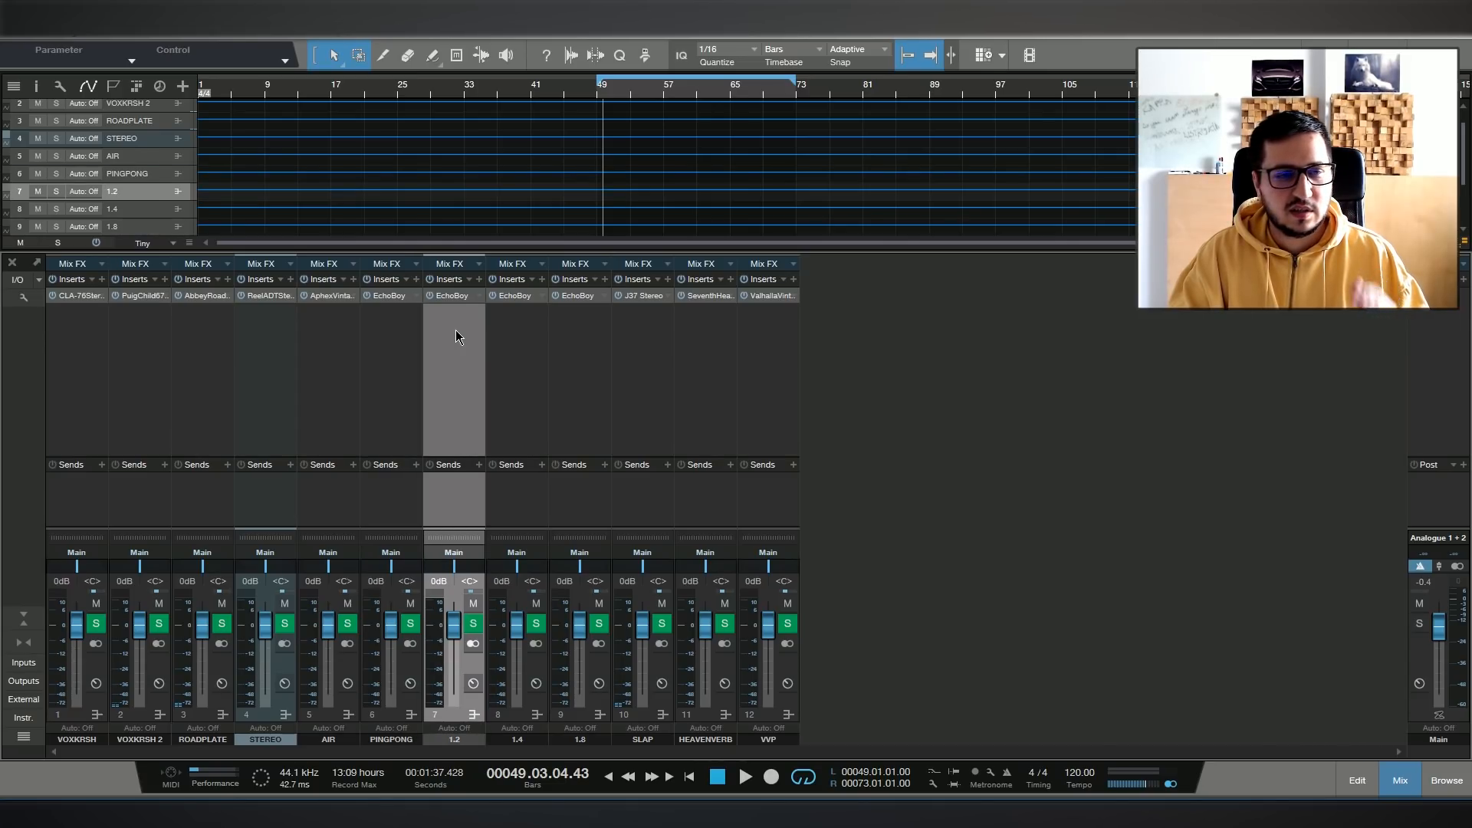
{"action": "left_click", "coordinate": [515, 362]}
{"action": "left_click", "coordinate": [583, 372]}
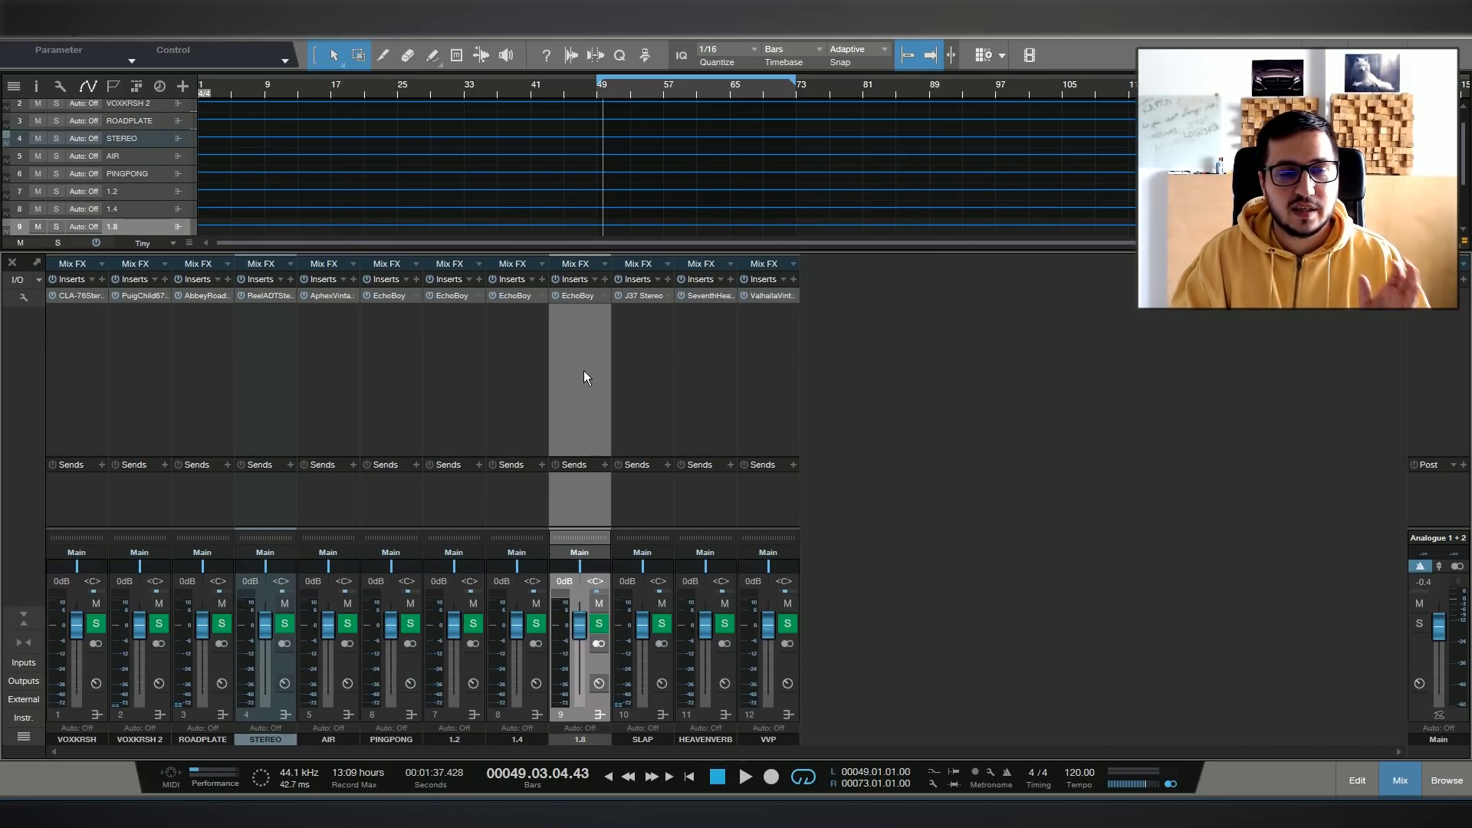
{"action": "left_click", "coordinate": [647, 342]}
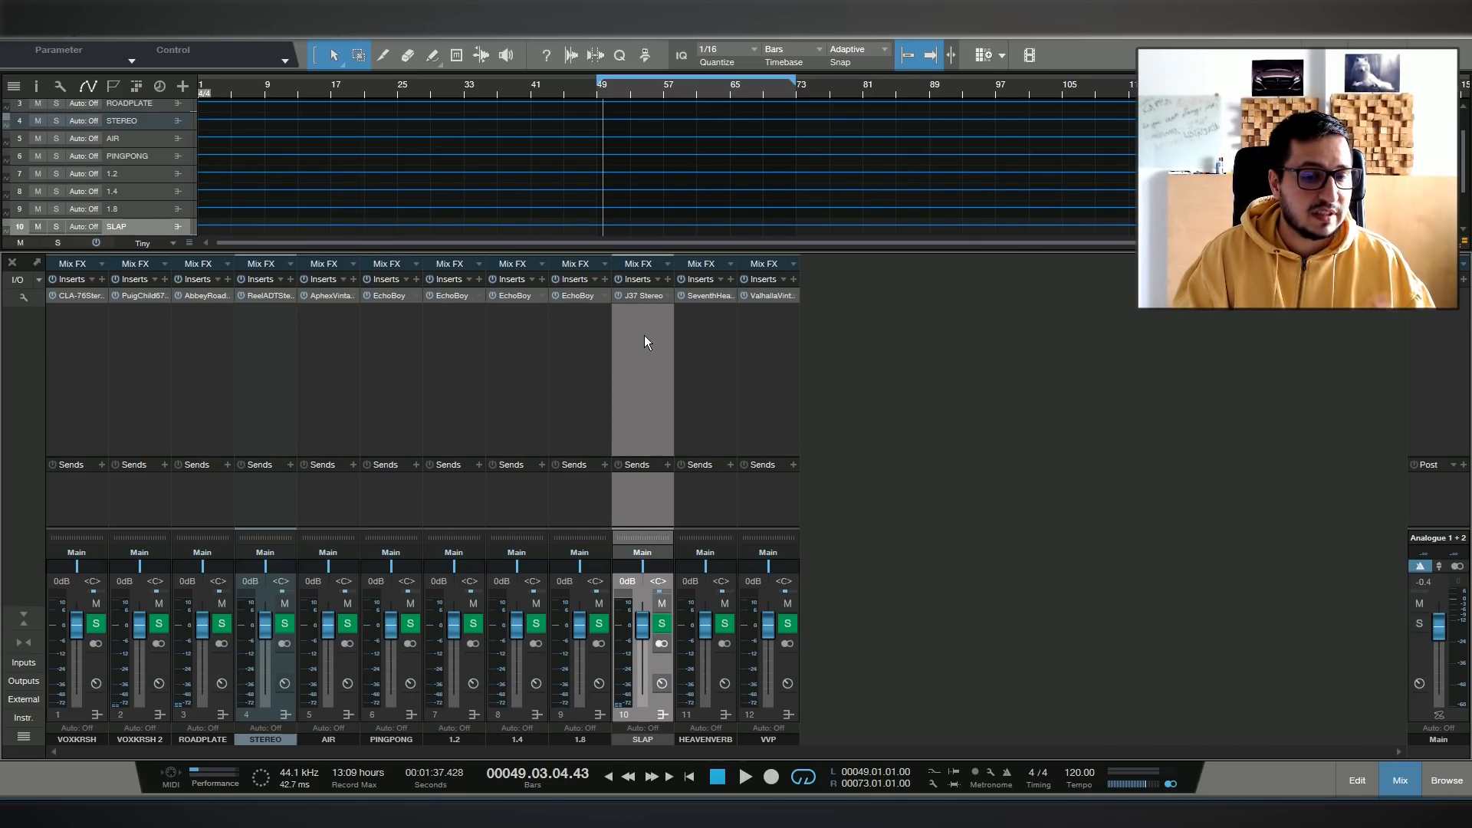
{"action": "left_click", "coordinate": [706, 349]}
{"action": "left_click", "coordinate": [769, 356], "text": "shift"}
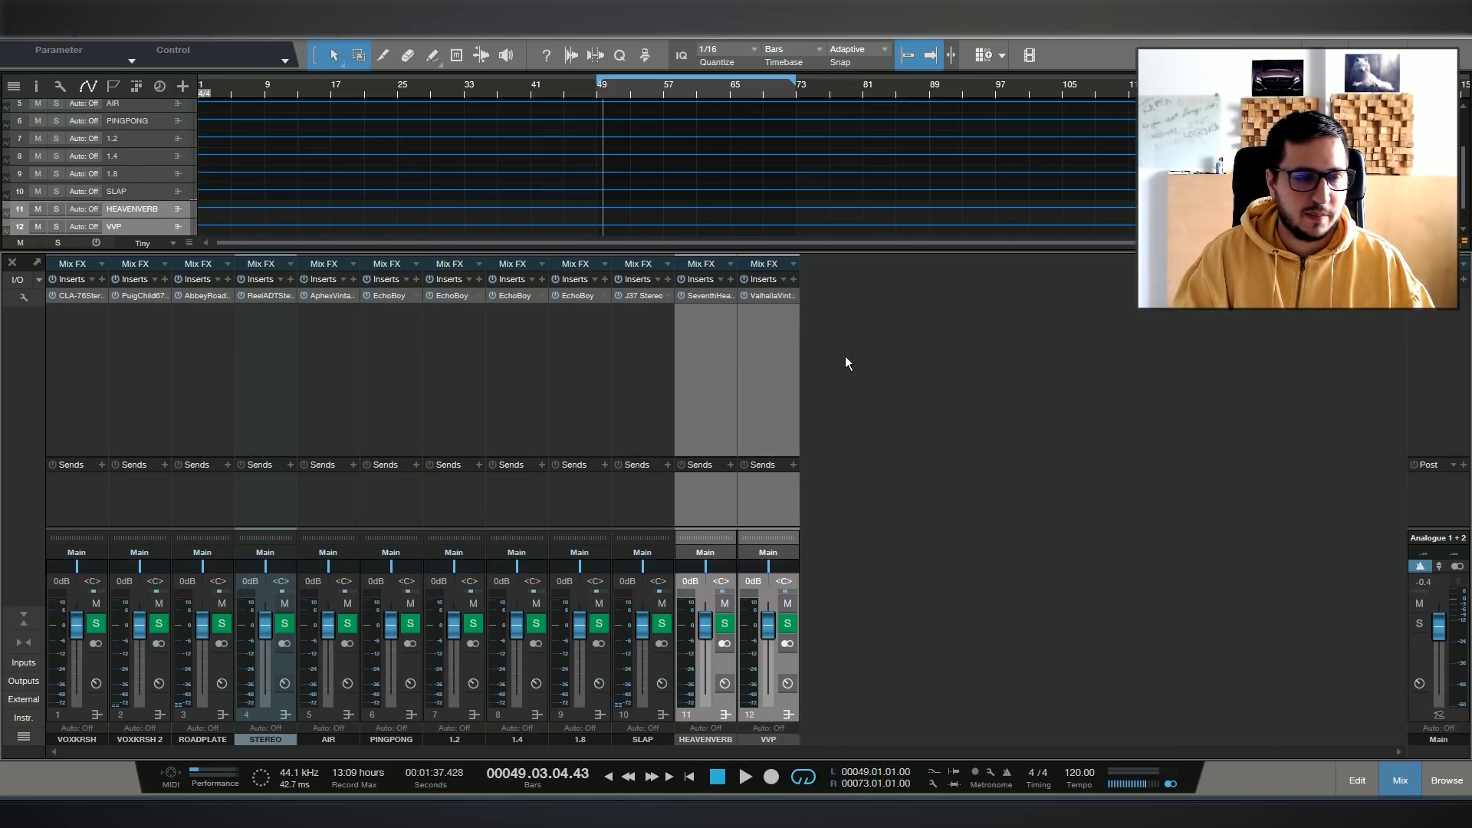
Close the template song without saving its changes.
{"action": "left_click", "coordinate": [11, 36]}
{"action": "left_click", "coordinate": [44, 121]}
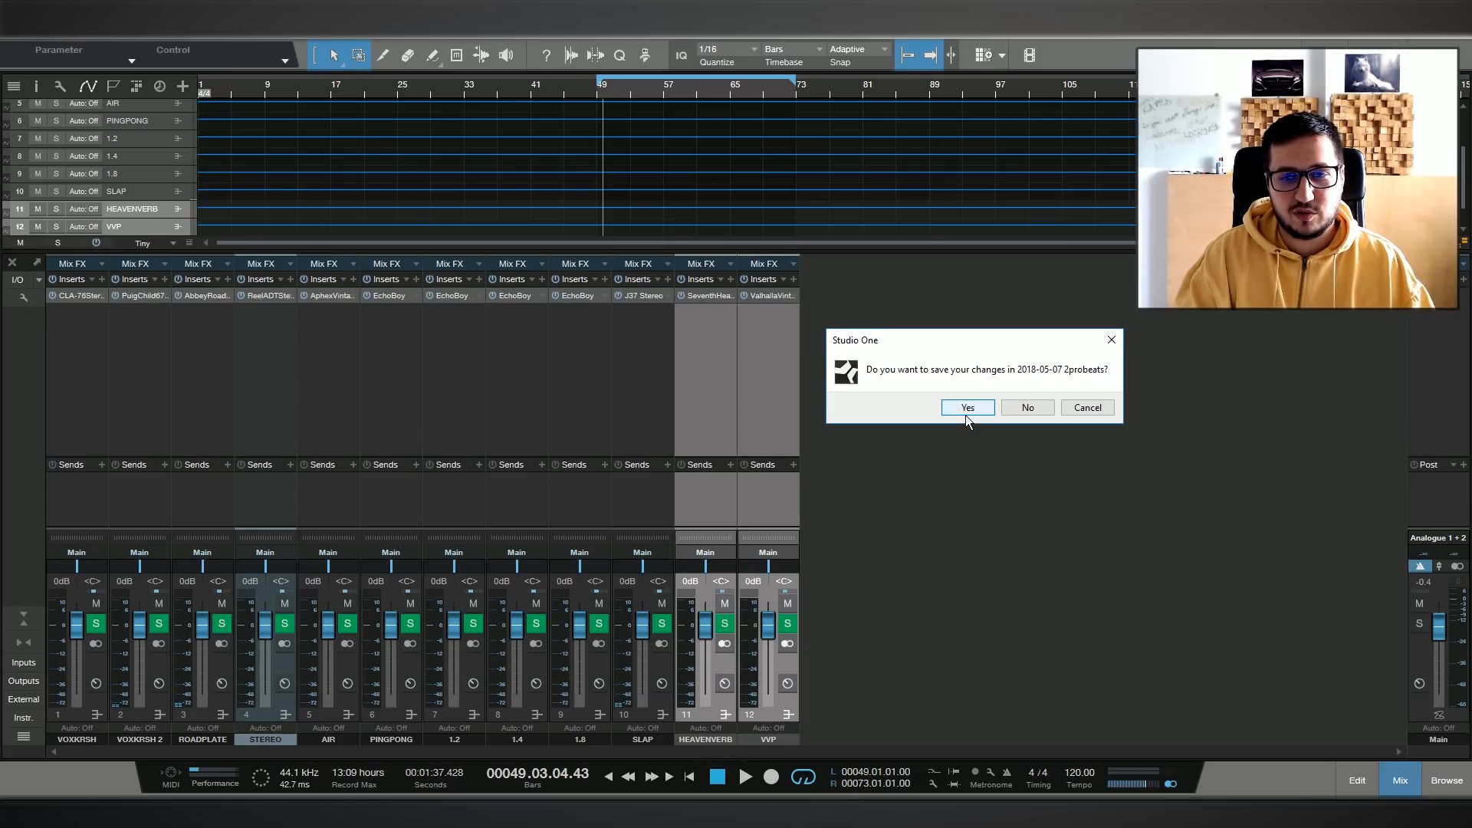
{"action": "left_click", "coordinate": [1012, 409]}
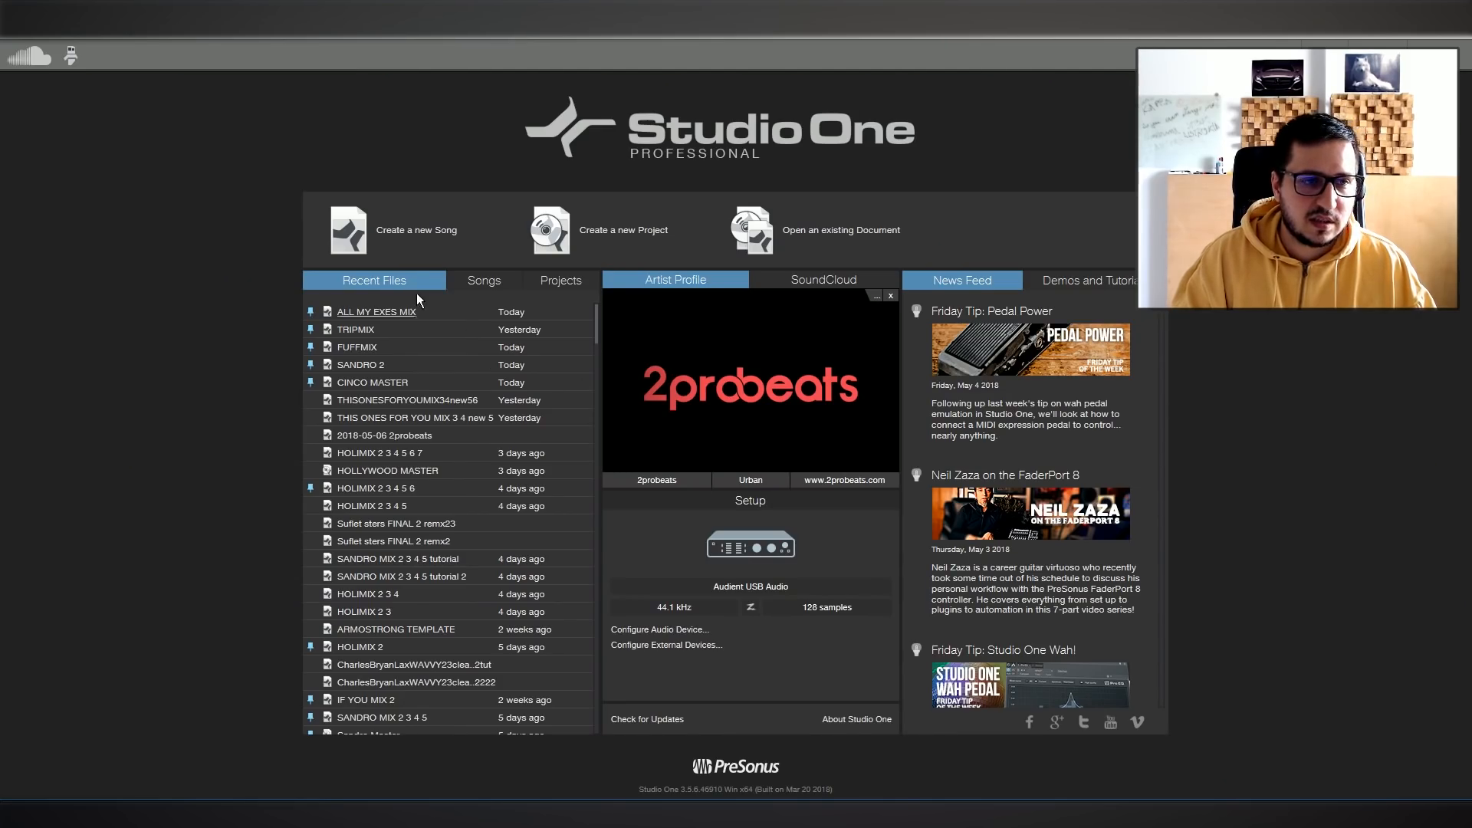
Create a new empty song and add a bus channel in its mixer.
{"action": "key", "text": "ctrl+n"}
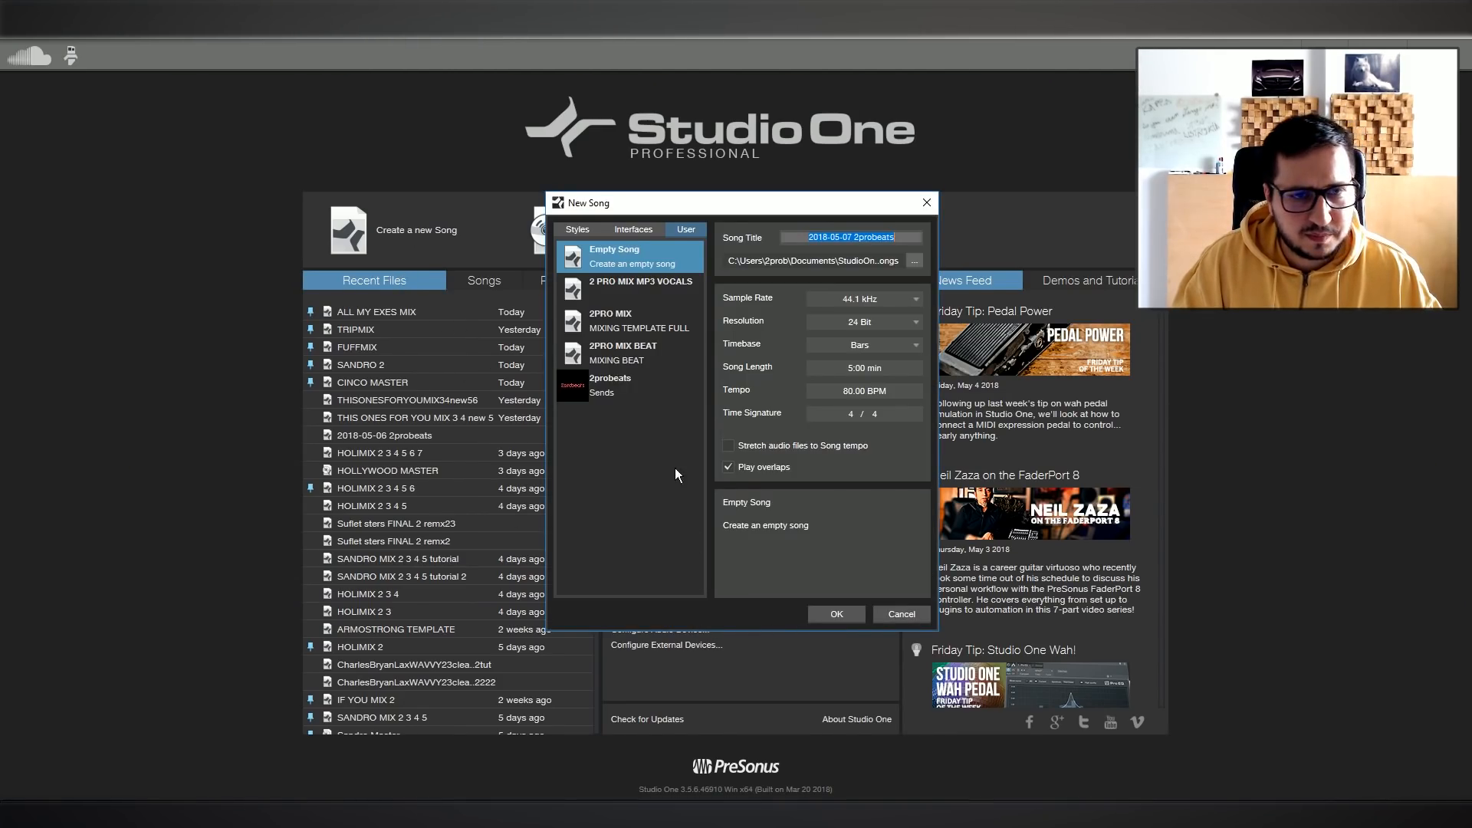
{"action": "left_click", "coordinate": [841, 612]}
{"action": "key", "text": "F3"}
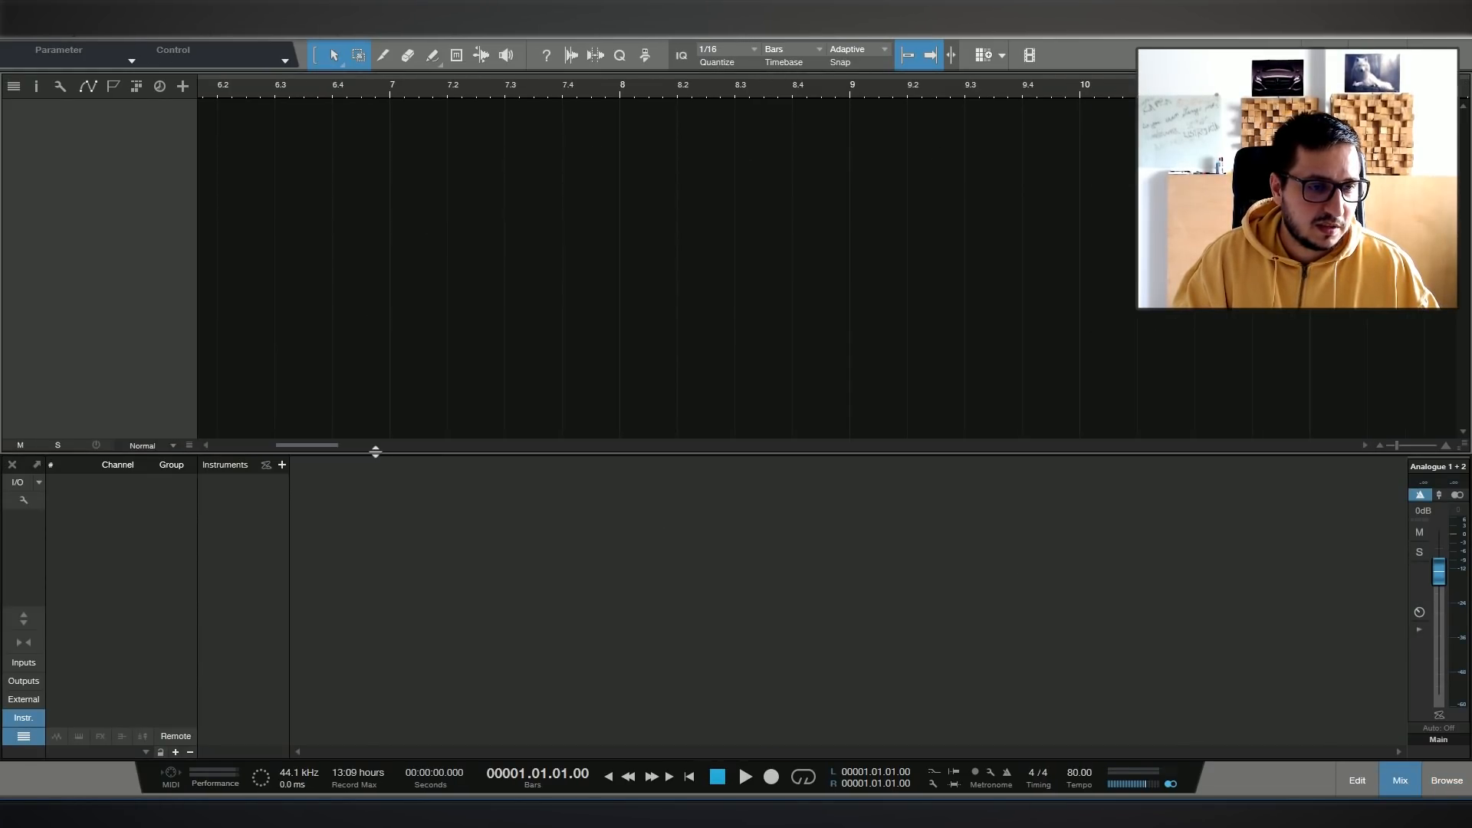
{"action": "left_click_drag", "start_coordinate": [375, 451], "coordinate": [375, 524]}
{"action": "right_click", "coordinate": [363, 648]}
{"action": "left_click", "coordinate": [434, 656]}
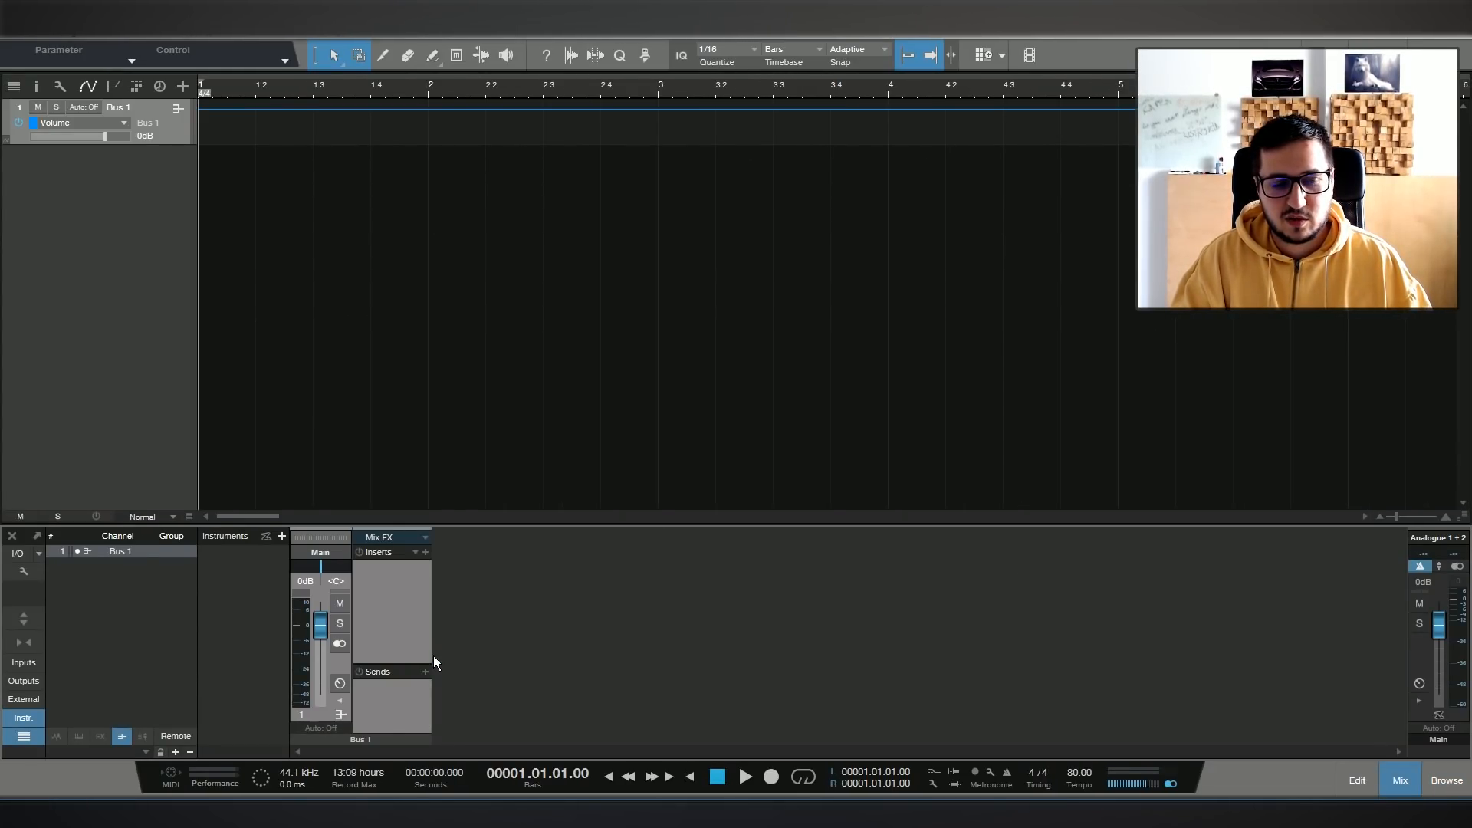
Add an FX channel beside Bus 1 to compare the two channel types and their sends.
{"action": "right_click", "coordinate": [569, 637]}
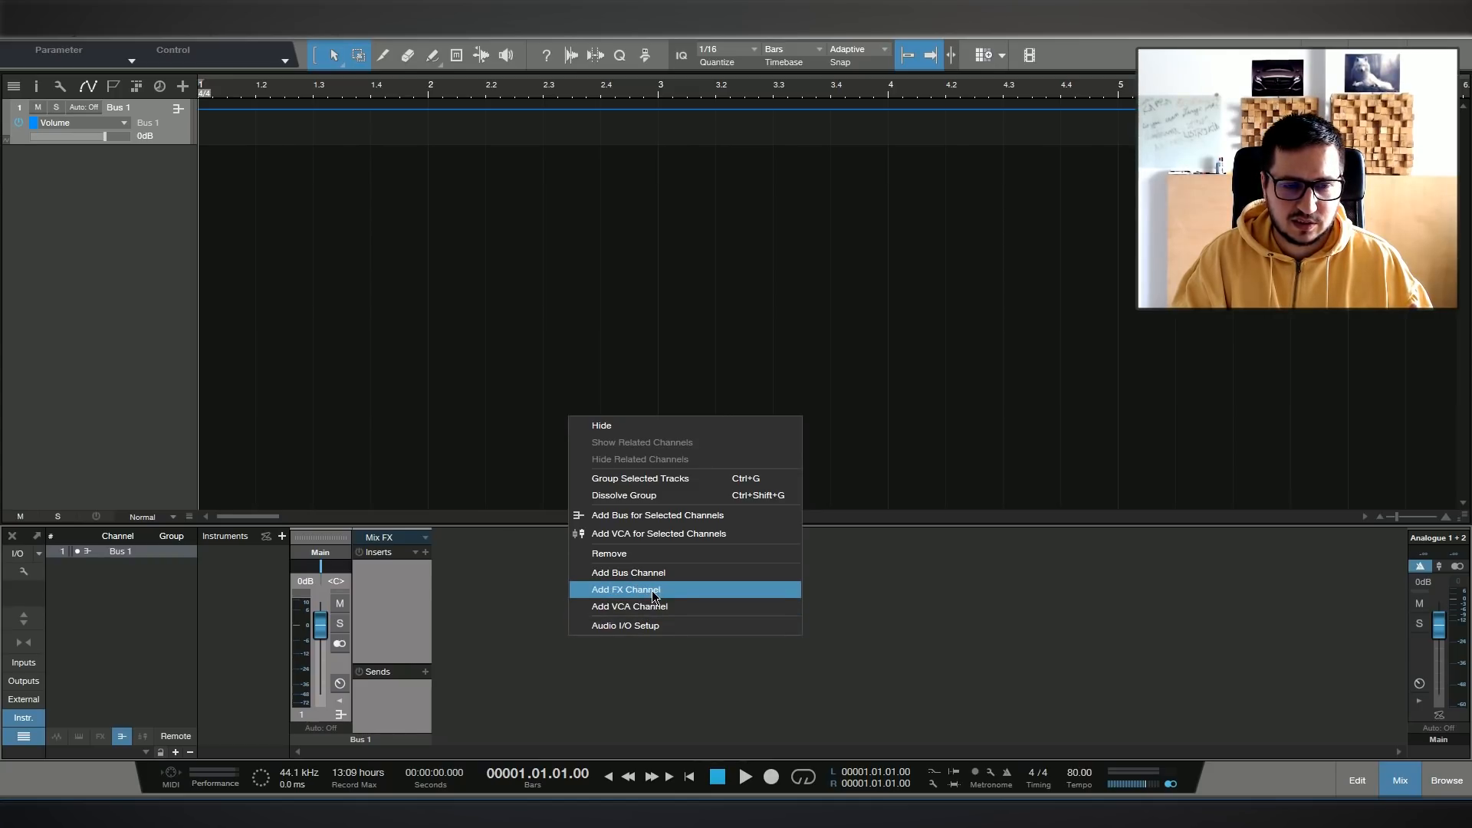
{"action": "left_click", "coordinate": [654, 592]}
{"action": "left_click", "coordinate": [342, 702]}
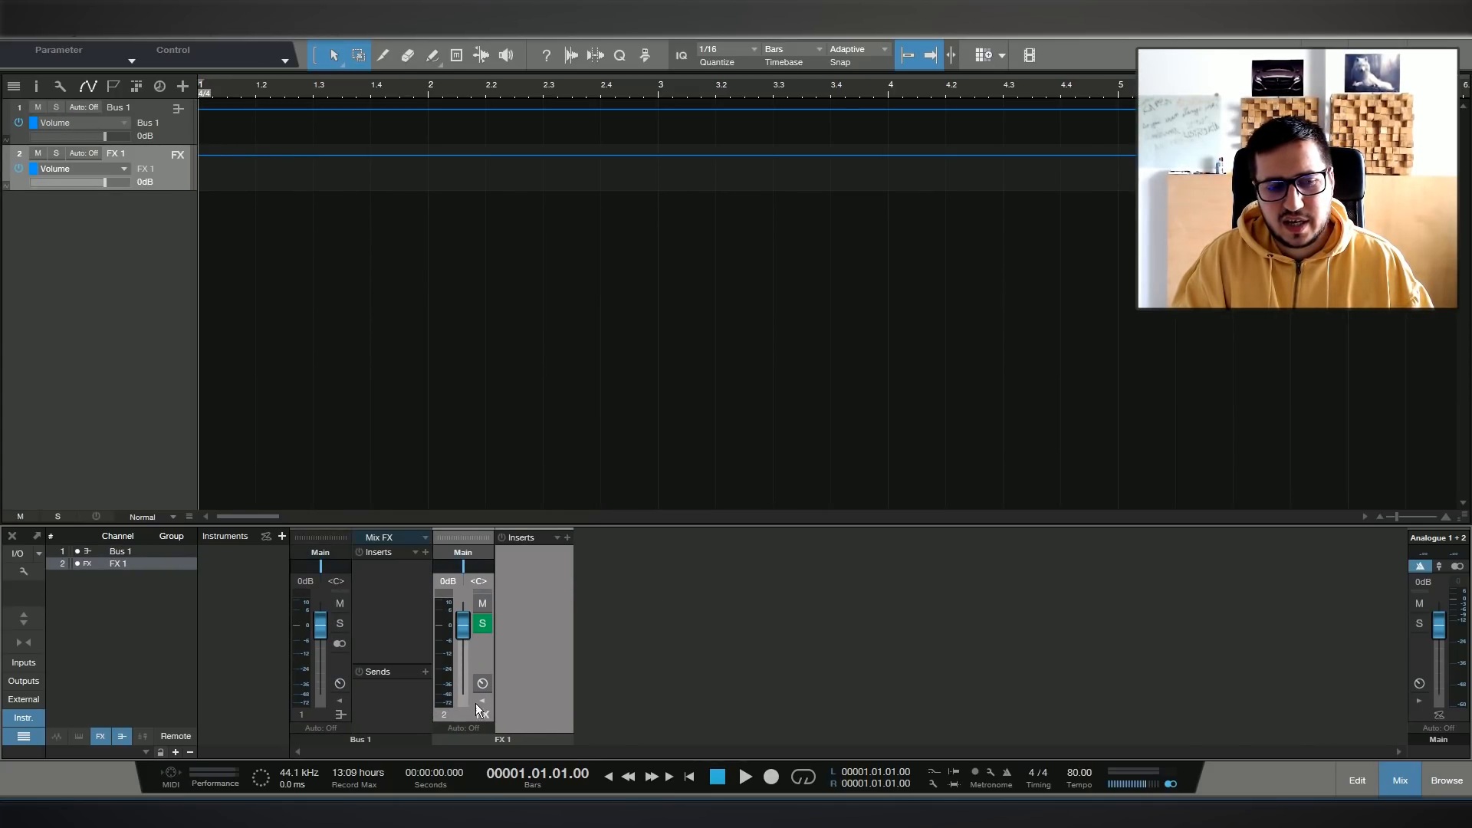
{"action": "left_click", "coordinate": [425, 672]}
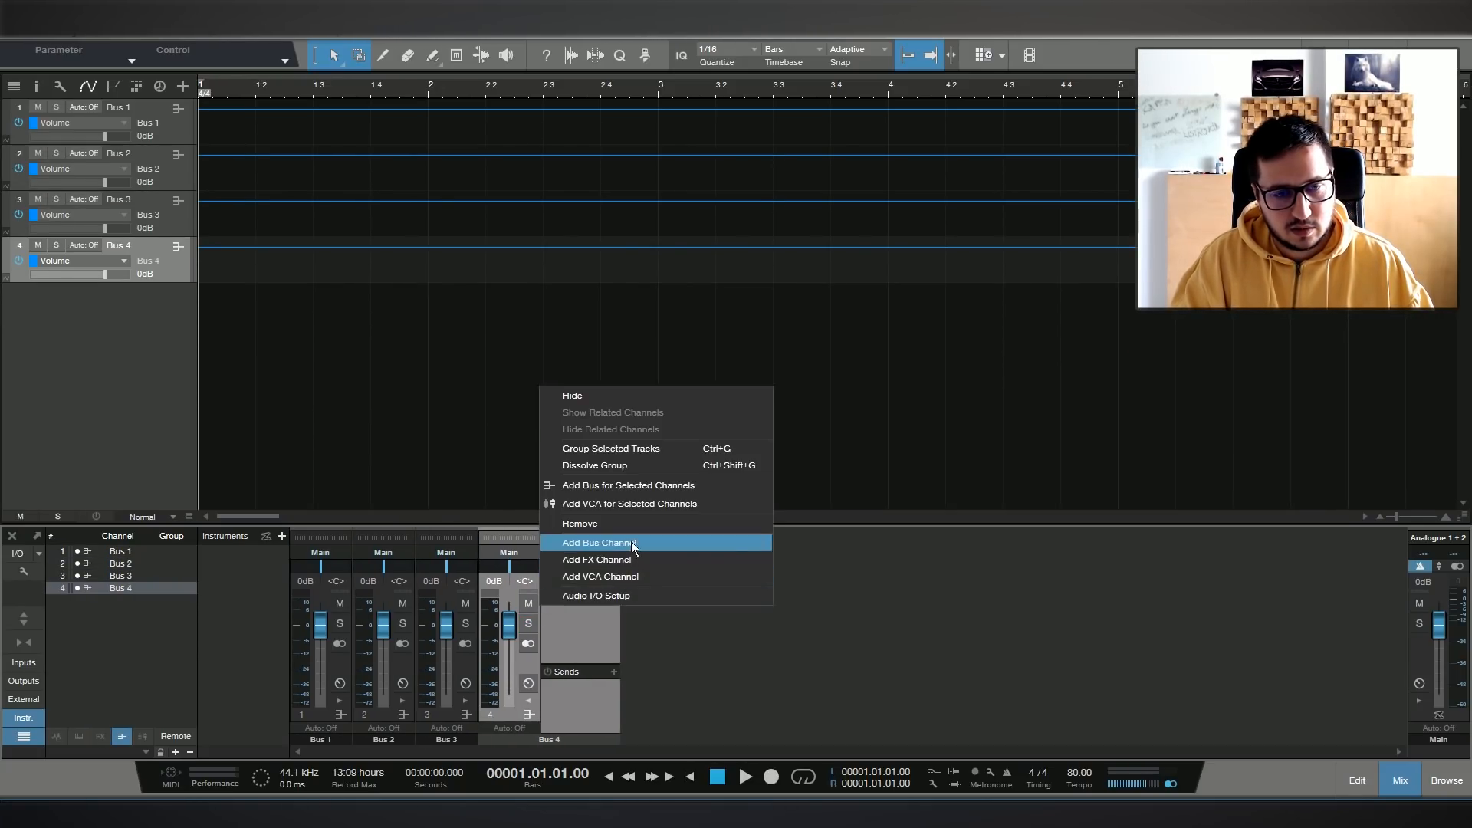
Add more bus channels until the mixer holds 15 buses.
{"action": "left_click", "coordinate": [634, 544]}
{"action": "right_click", "coordinate": [607, 609]}
{"action": "left_click", "coordinate": [694, 548]}
{"action": "right_click", "coordinate": [674, 617]}
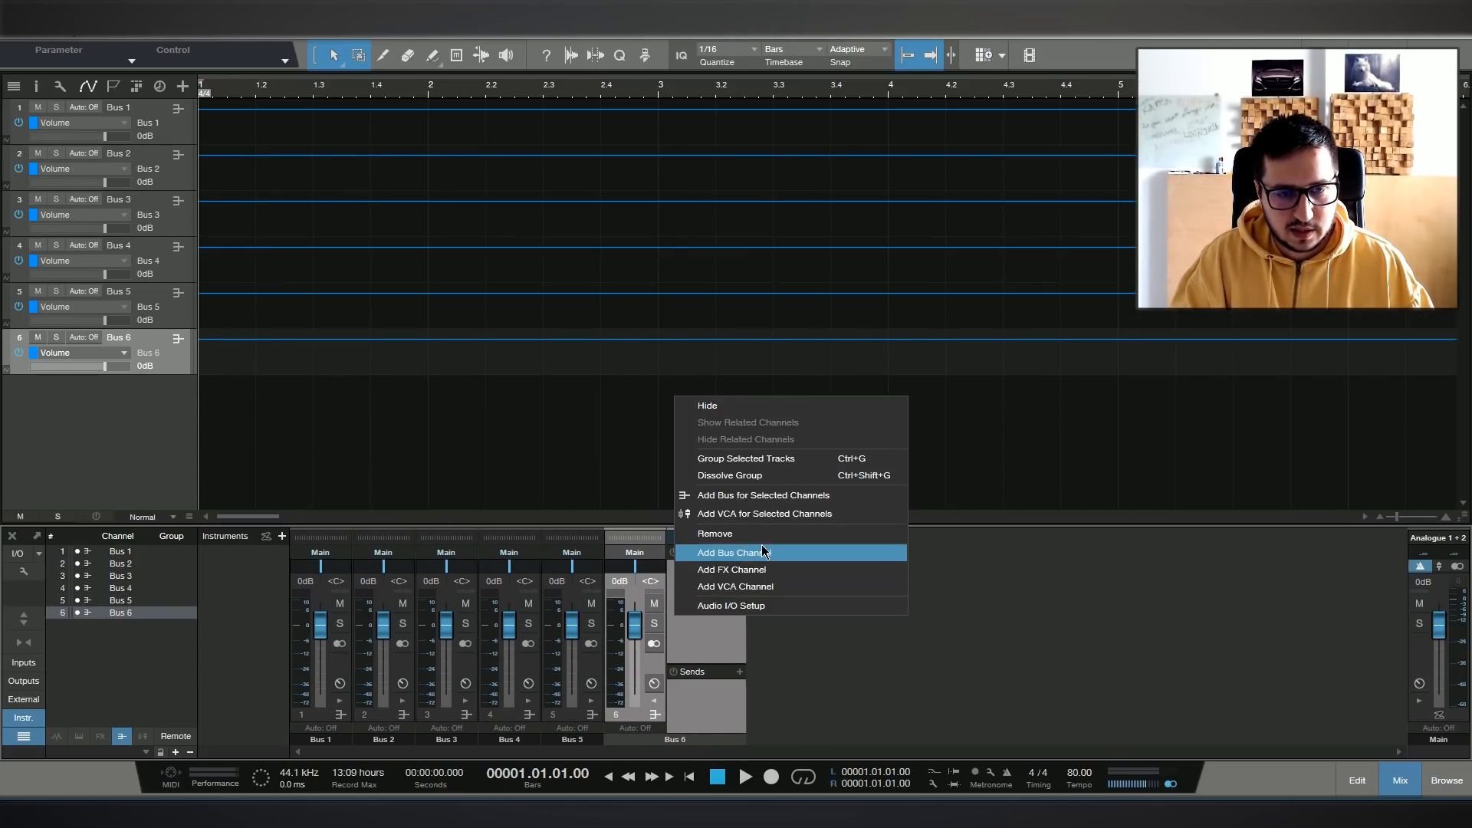
{"action": "left_click", "coordinate": [762, 552]}
{"action": "right_click", "coordinate": [748, 608]}
{"action": "left_click", "coordinate": [834, 545]}
{"action": "right_click", "coordinate": [829, 599]}
{"action": "left_click", "coordinate": [1069, 544]}
{"action": "right_click", "coordinate": [1057, 605]}
{"action": "left_click", "coordinate": [1128, 545]}
{"action": "right_click", "coordinate": [1132, 609]}
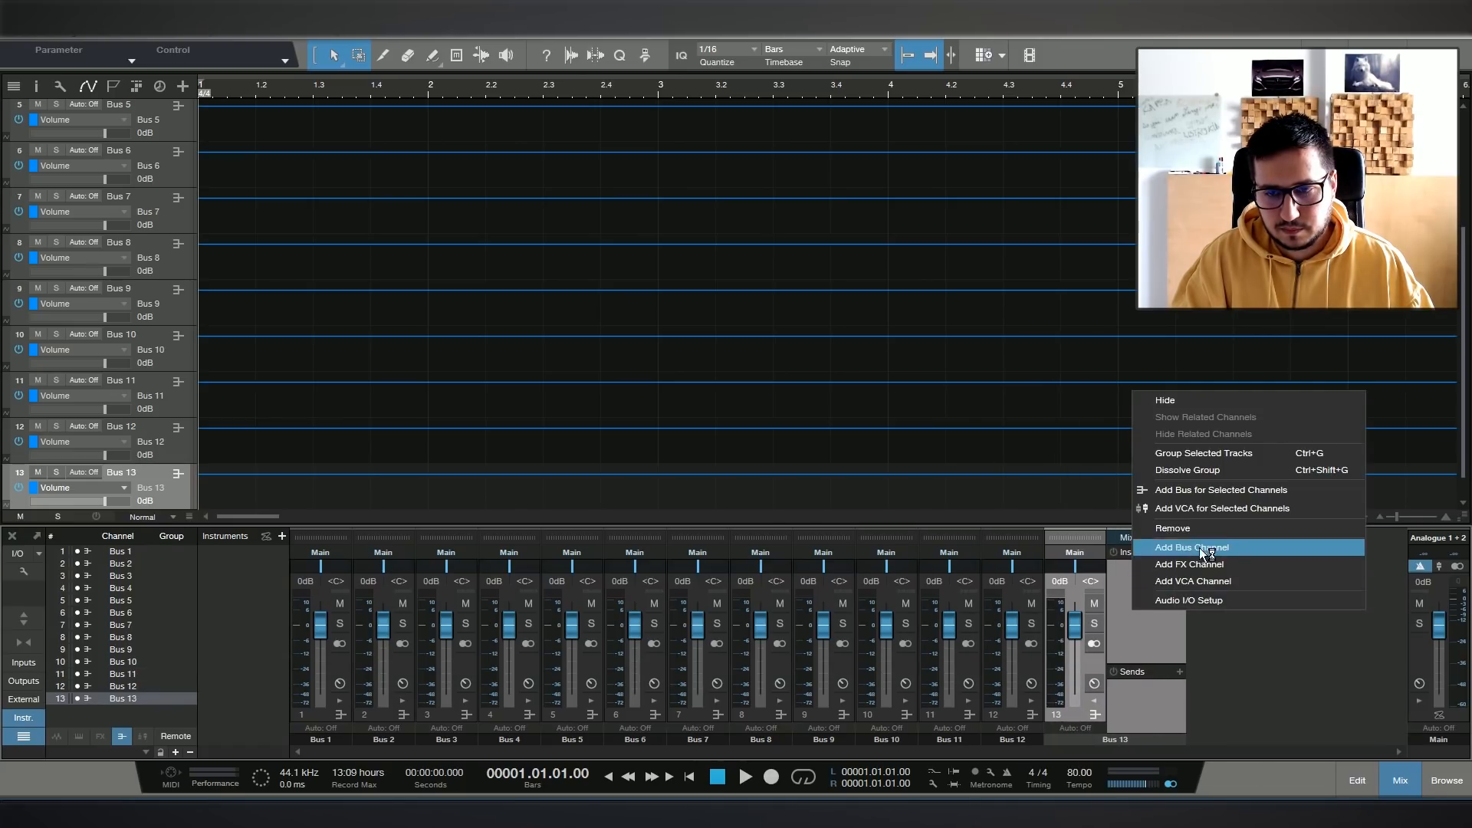
{"action": "left_click", "coordinate": [1201, 547]}
{"action": "right_click", "coordinate": [1190, 607]}
{"action": "left_click", "coordinate": [1251, 546]}
Hide the mixer's channel list and instrument rack, and make all 15 buses solo safe.
{"action": "left_click", "coordinate": [24, 738]}
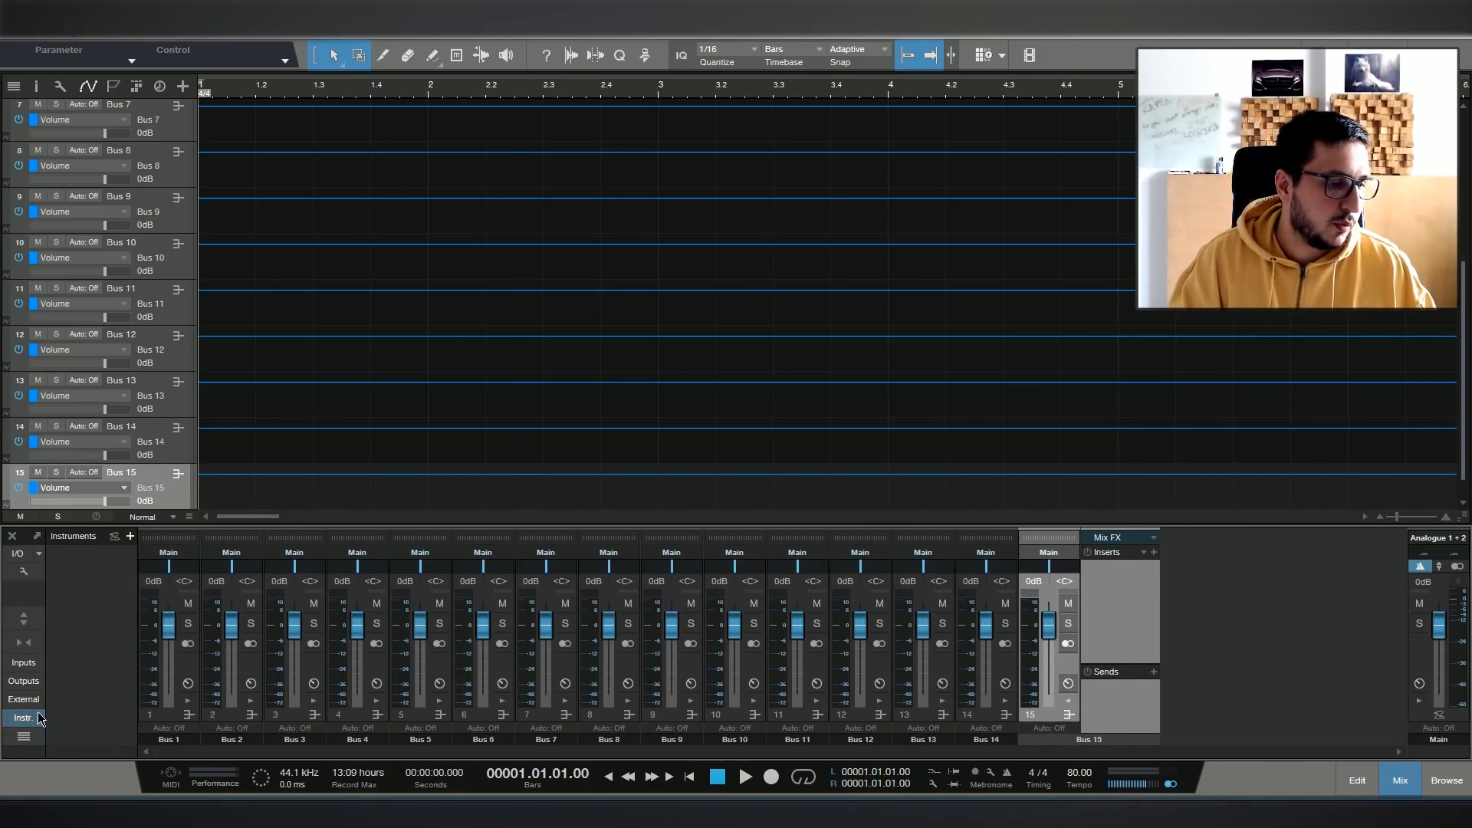
{"action": "left_click", "coordinate": [95, 627]}
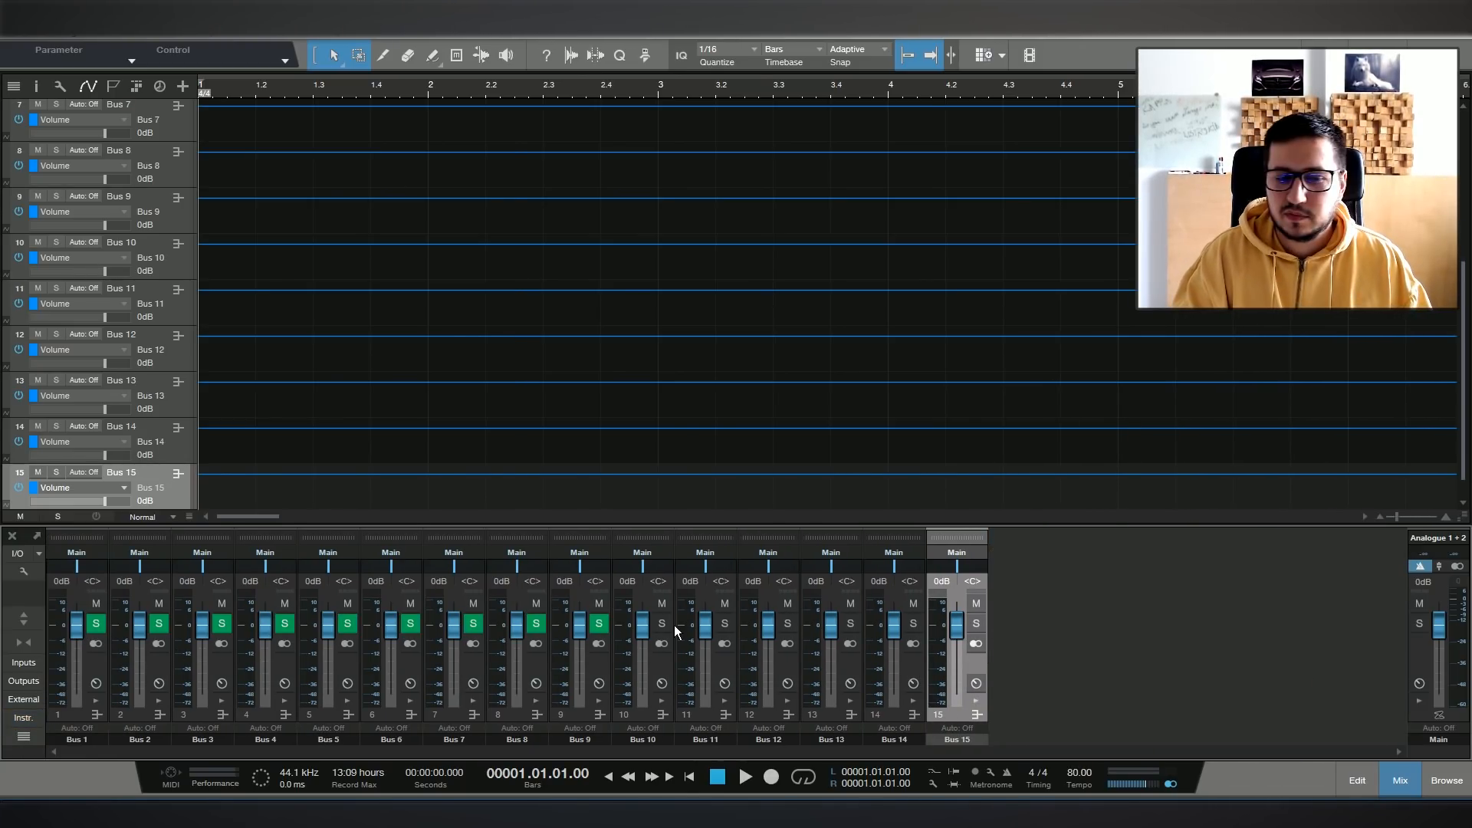
{"action": "left_click", "coordinate": [668, 626]}
{"action": "left_click", "coordinate": [728, 626]}
{"action": "left_click", "coordinate": [785, 626]}
{"action": "left_click", "coordinate": [850, 623]}
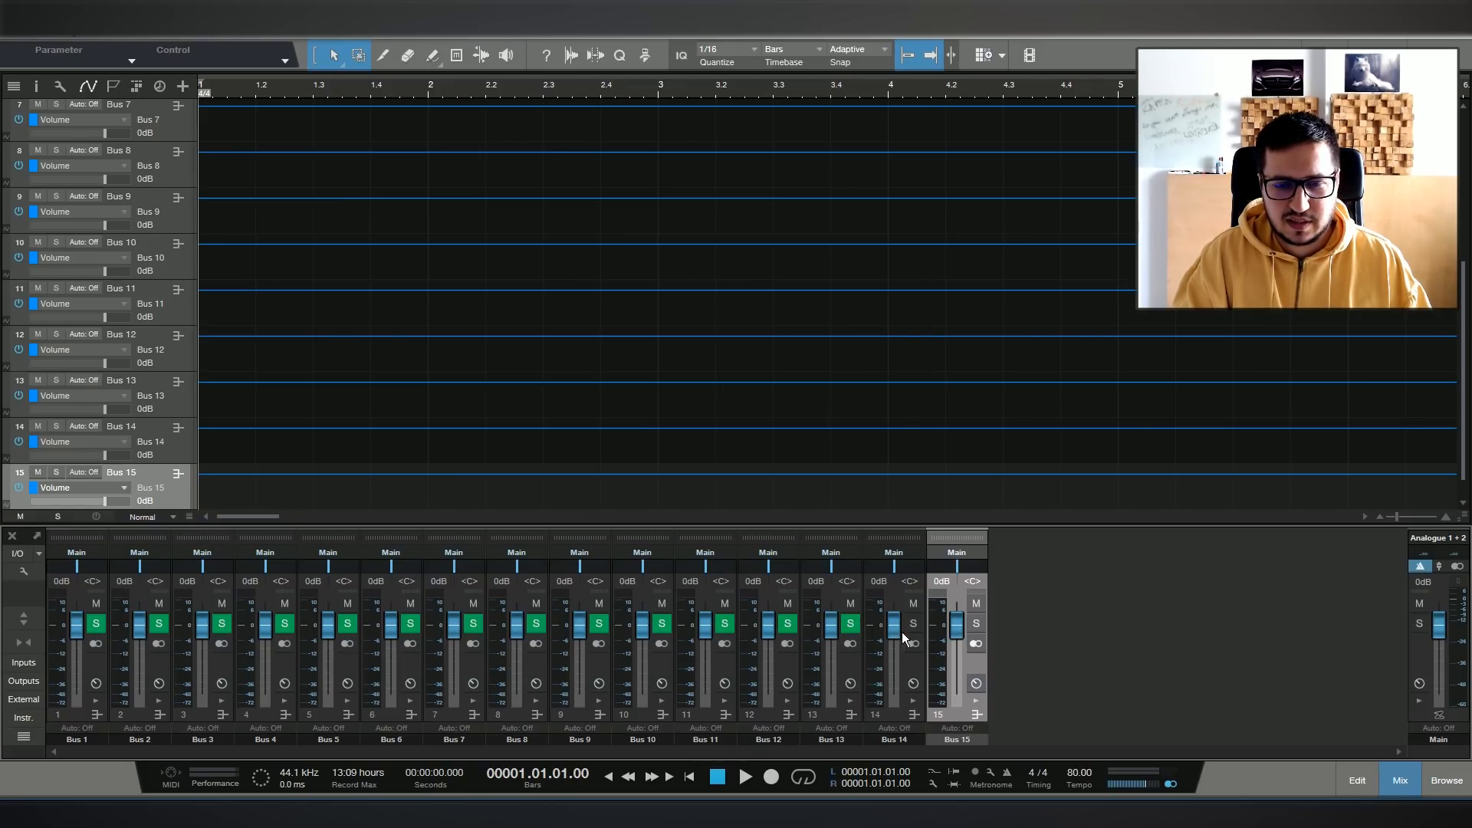
{"action": "left_click", "coordinate": [913, 623]}
{"action": "left_click", "coordinate": [976, 623]}
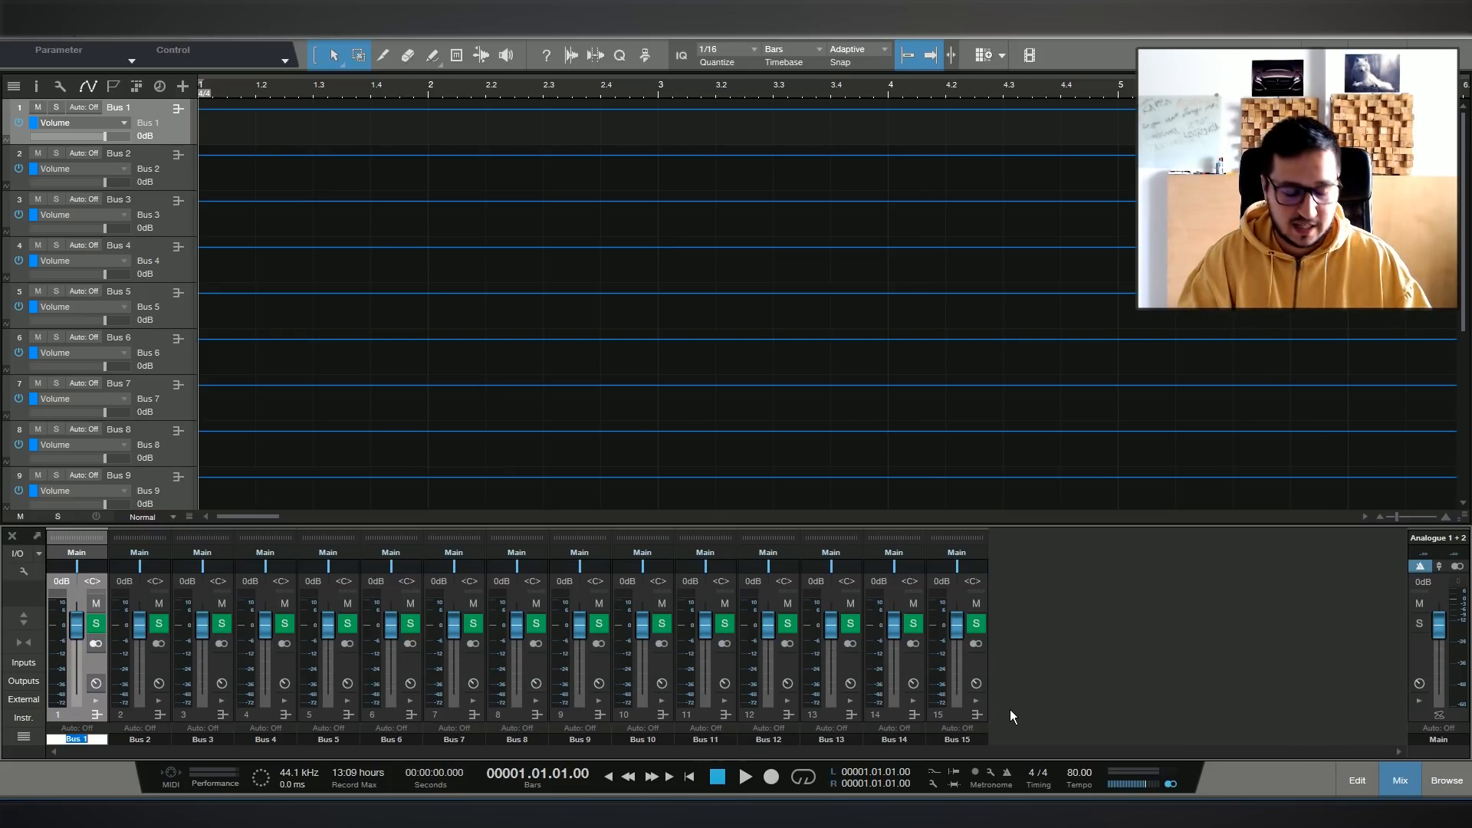
Rename the first four buses R1, R2, R3 and R4.
{"action": "type", "text": "R1"}
{"action": "key", "text": "Tab"}
{"action": "type", "text": "R2"}
{"action": "key", "text": "Tab"}
{"action": "type", "text": "R3"}
{"action": "key", "text": "Tab"}
{"action": "type", "text": "R4"}
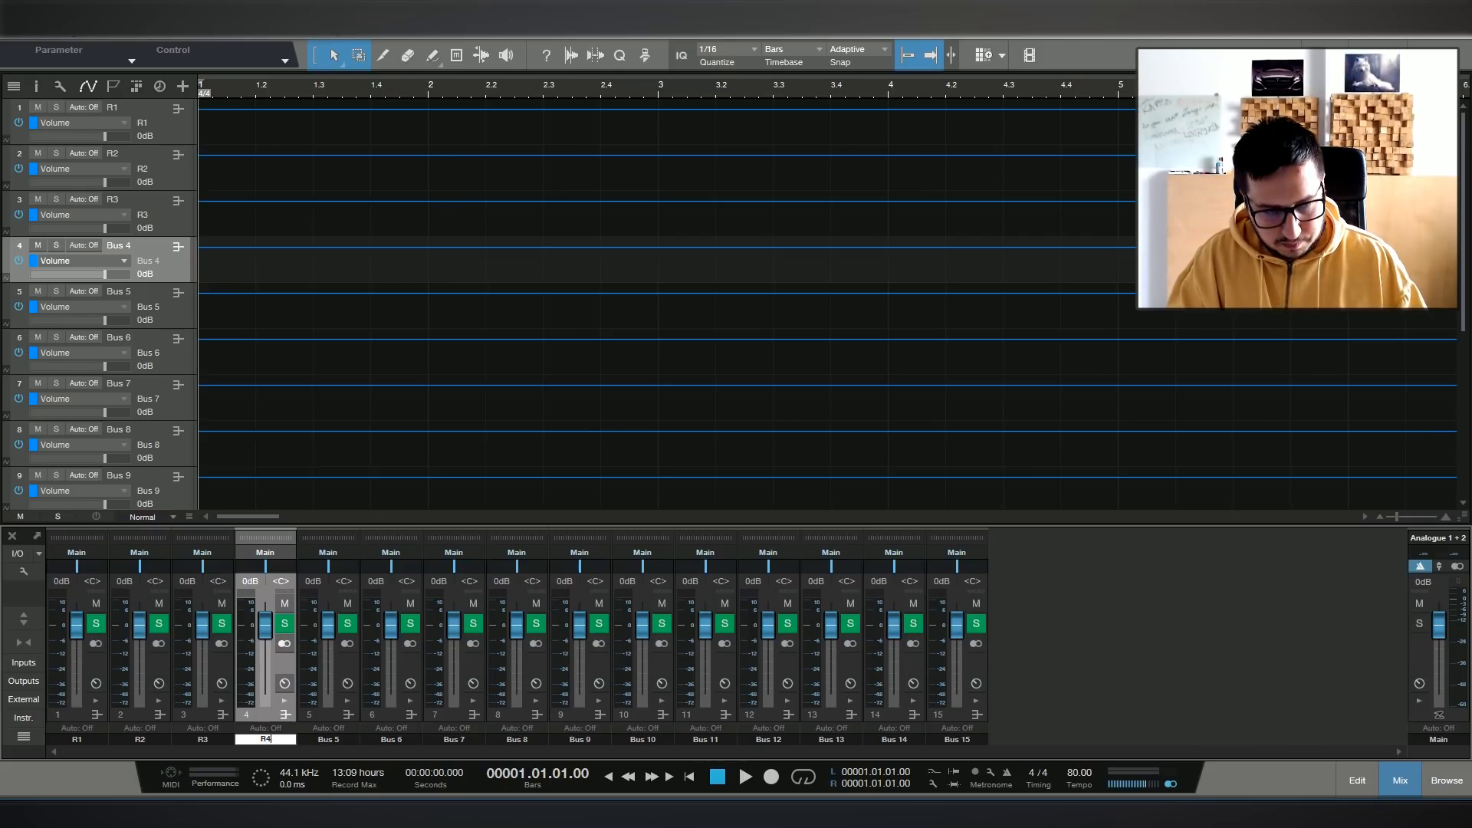
Rename buses 5 to 8 as D1, D2, D3 and D4.
{"action": "key", "text": "Tab"}
{"action": "type", "text": "D1"}
{"action": "key", "text": "Tab"}
{"action": "type", "text": "D2"}
{"action": "key", "text": "Tab"}
{"action": "type", "text": "D3"}
{"action": "key", "text": "Tab"}
{"action": "type", "text": "D4\t"}
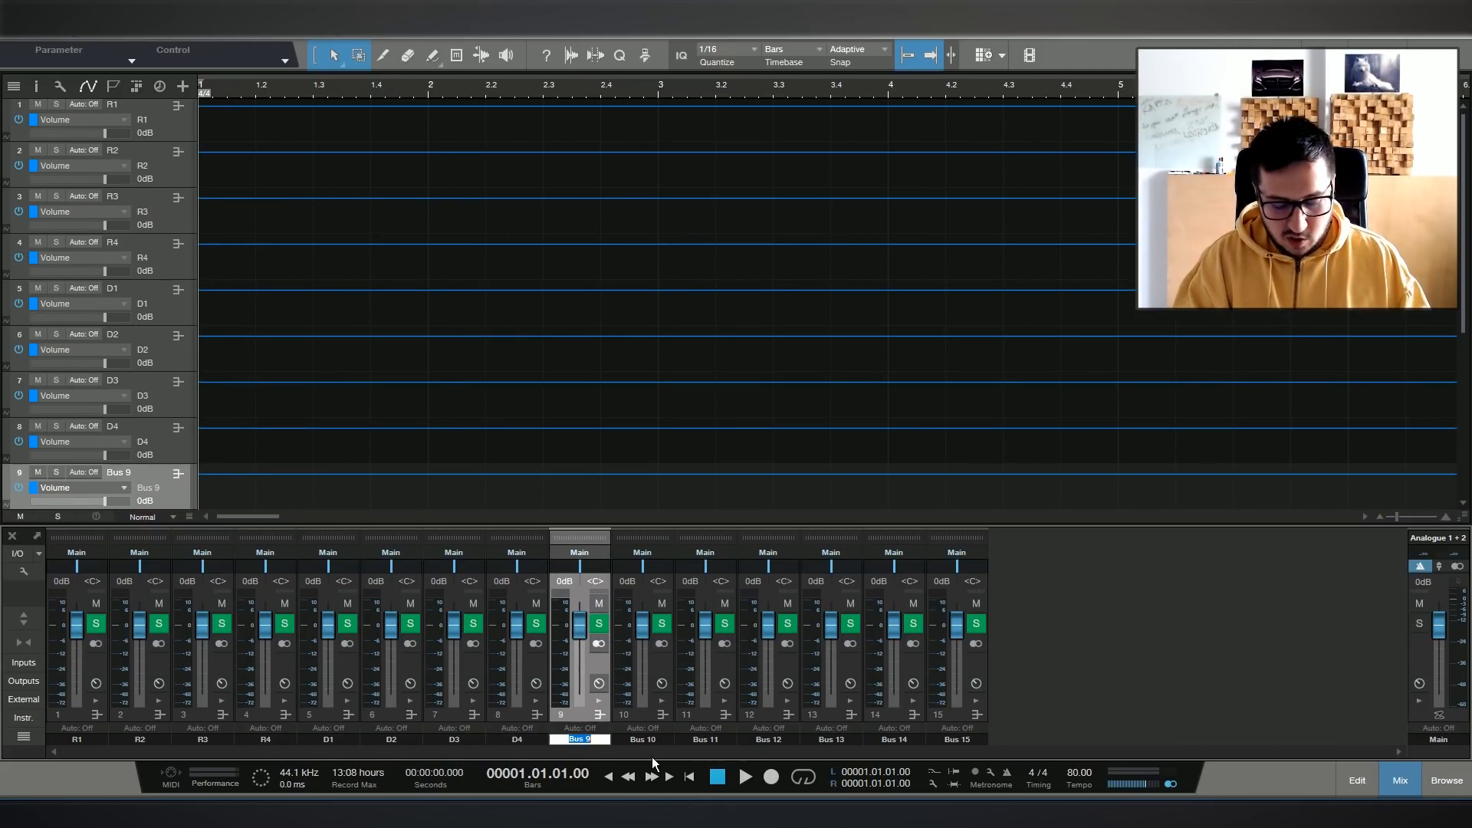
Rename buses 9 to 12 as COMP1, COMP2, STEREO and AIR.
{"action": "type", "text": "COMP1"}
{"action": "key", "text": "Tab"}
{"action": "type", "text": "COMP2"}
{"action": "key", "text": "Tab"}
{"action": "type", "text": "STEREO"}
{"action": "key", "text": "Tab"}
{"action": "type", "text": "AIR"}
{"action": "key", "text": "Return"}
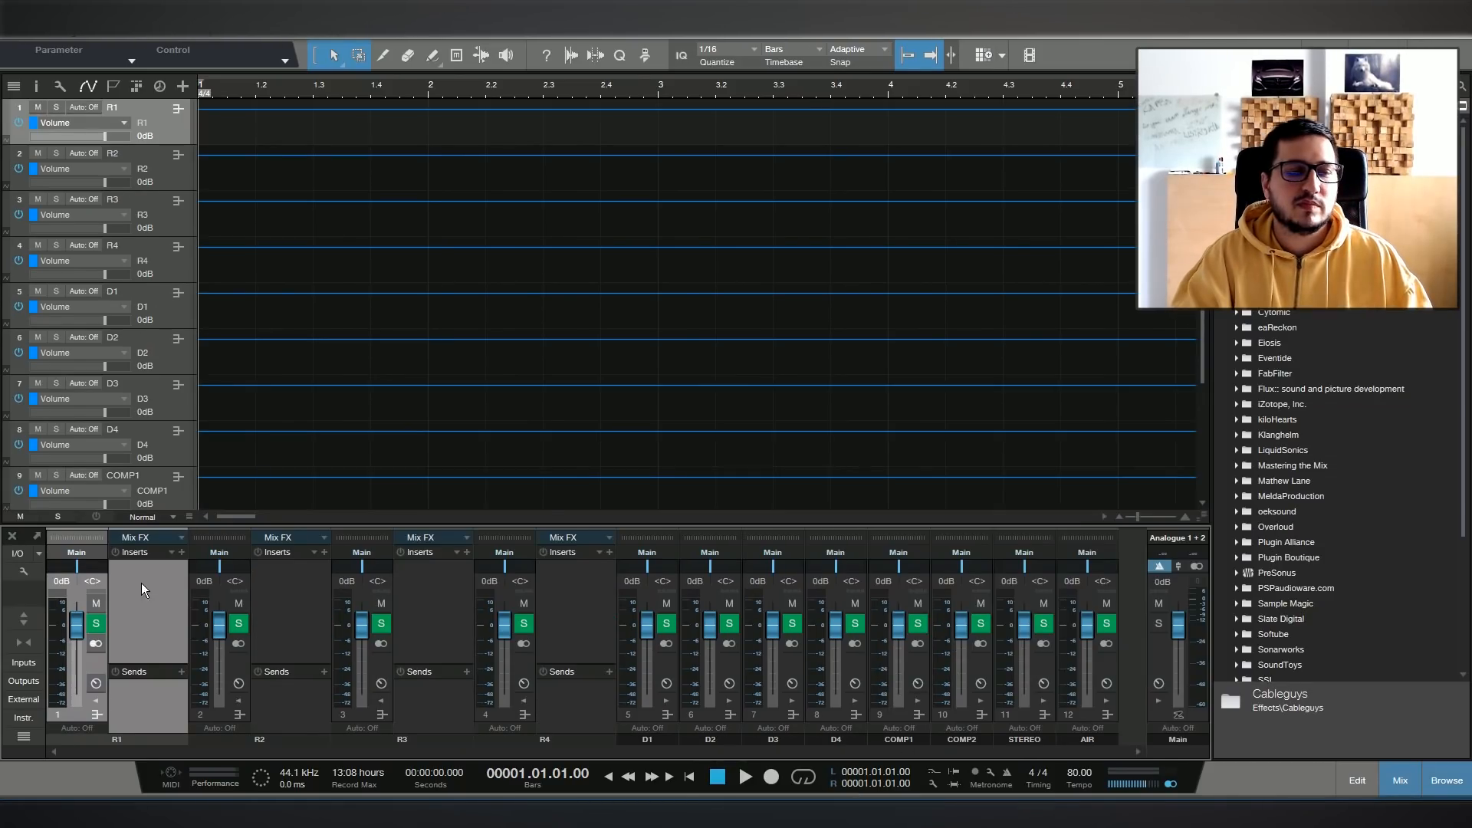
Insert the Valhalla Vintage reverb on bus R1 and Seventh Heaven Professional, fully wet, on bus R2.
{"action": "left_click", "coordinate": [182, 552]}
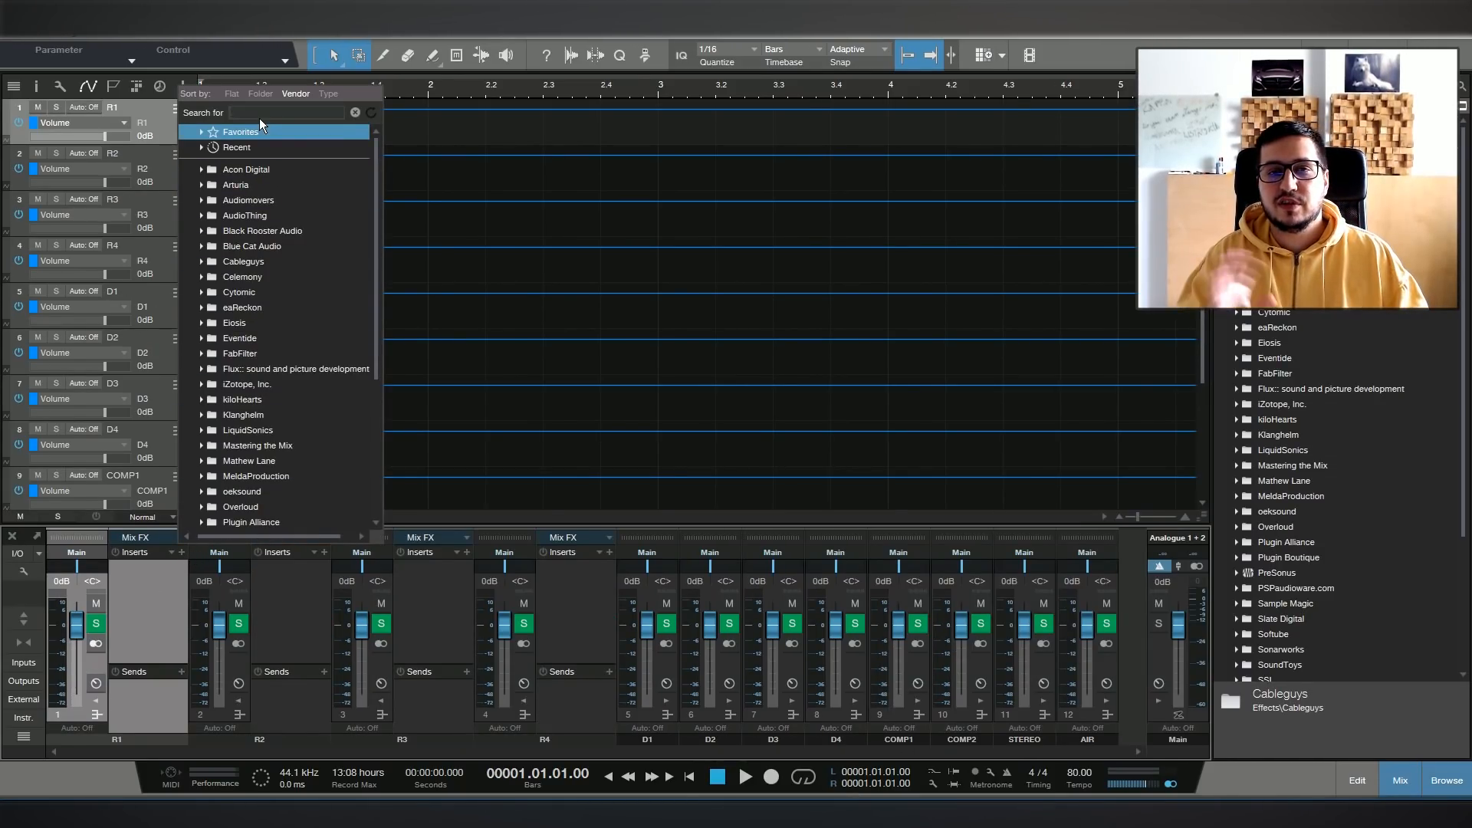
{"action": "type", "text": "VALH"}
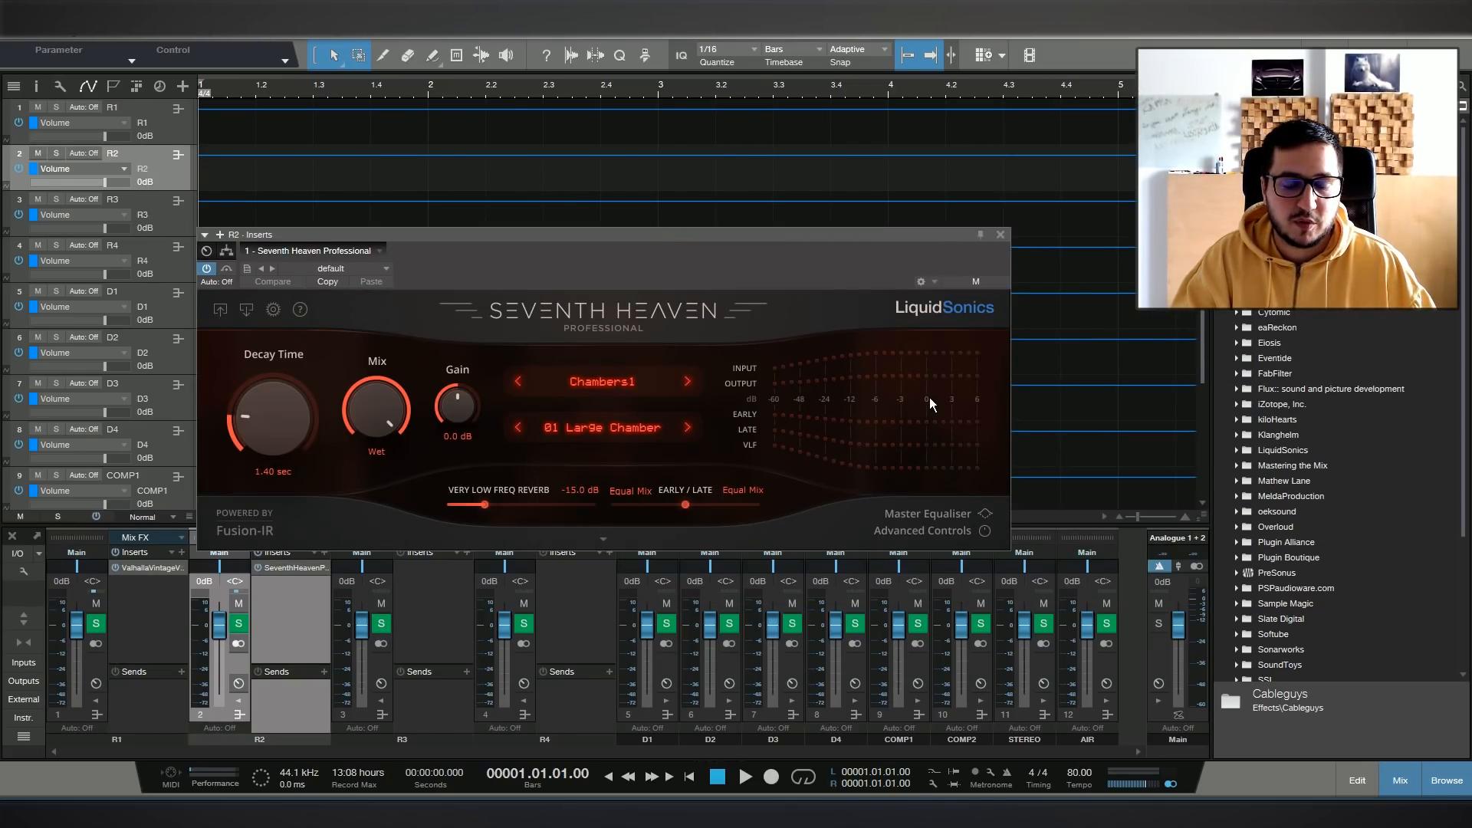
{"action": "left_click", "coordinate": [1001, 235]}
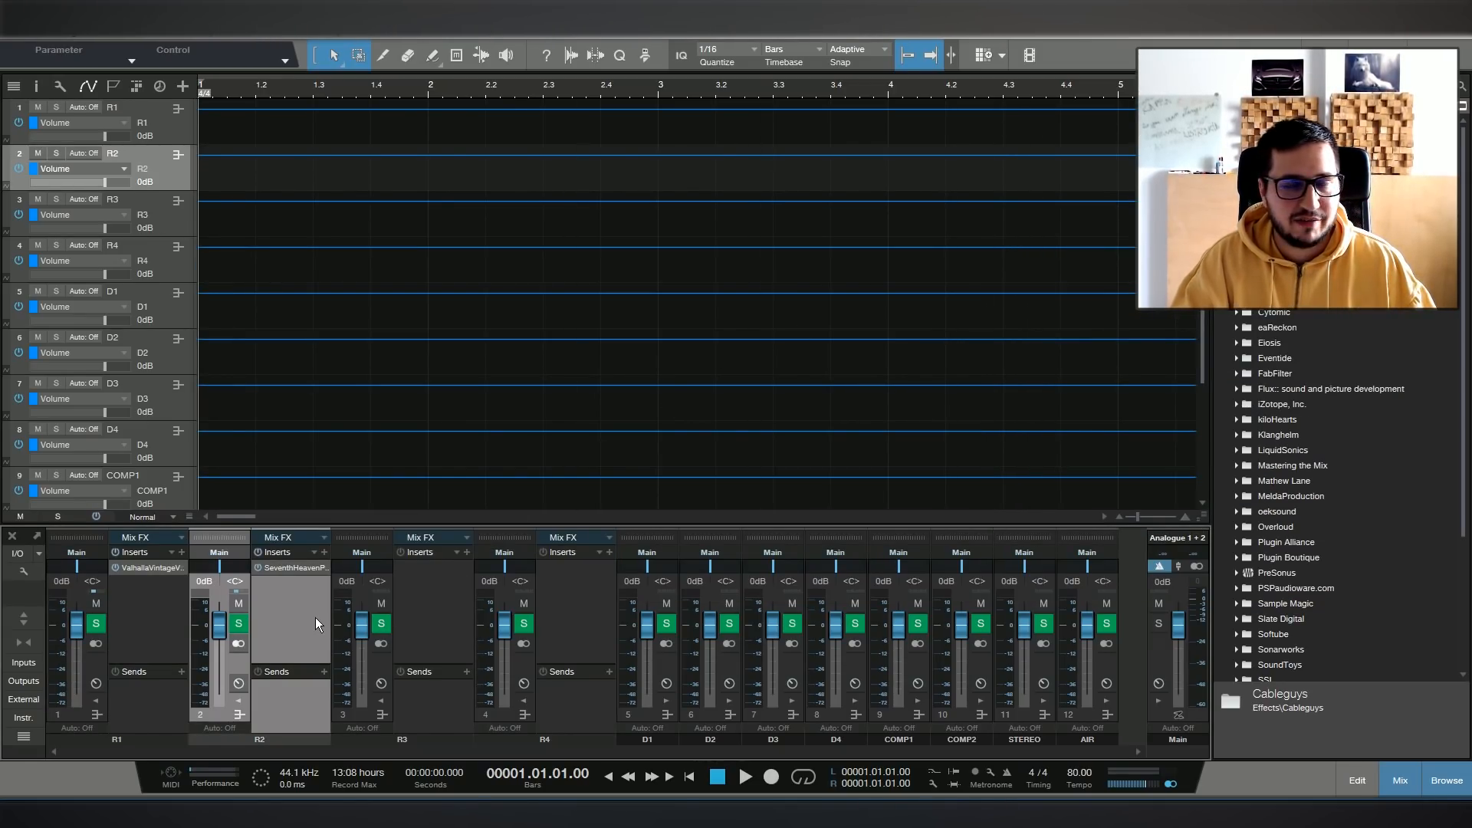
Insert the SparkVerbx64 reverb on bus R3 with its mix at 100%.
{"action": "left_click", "coordinate": [466, 553]}
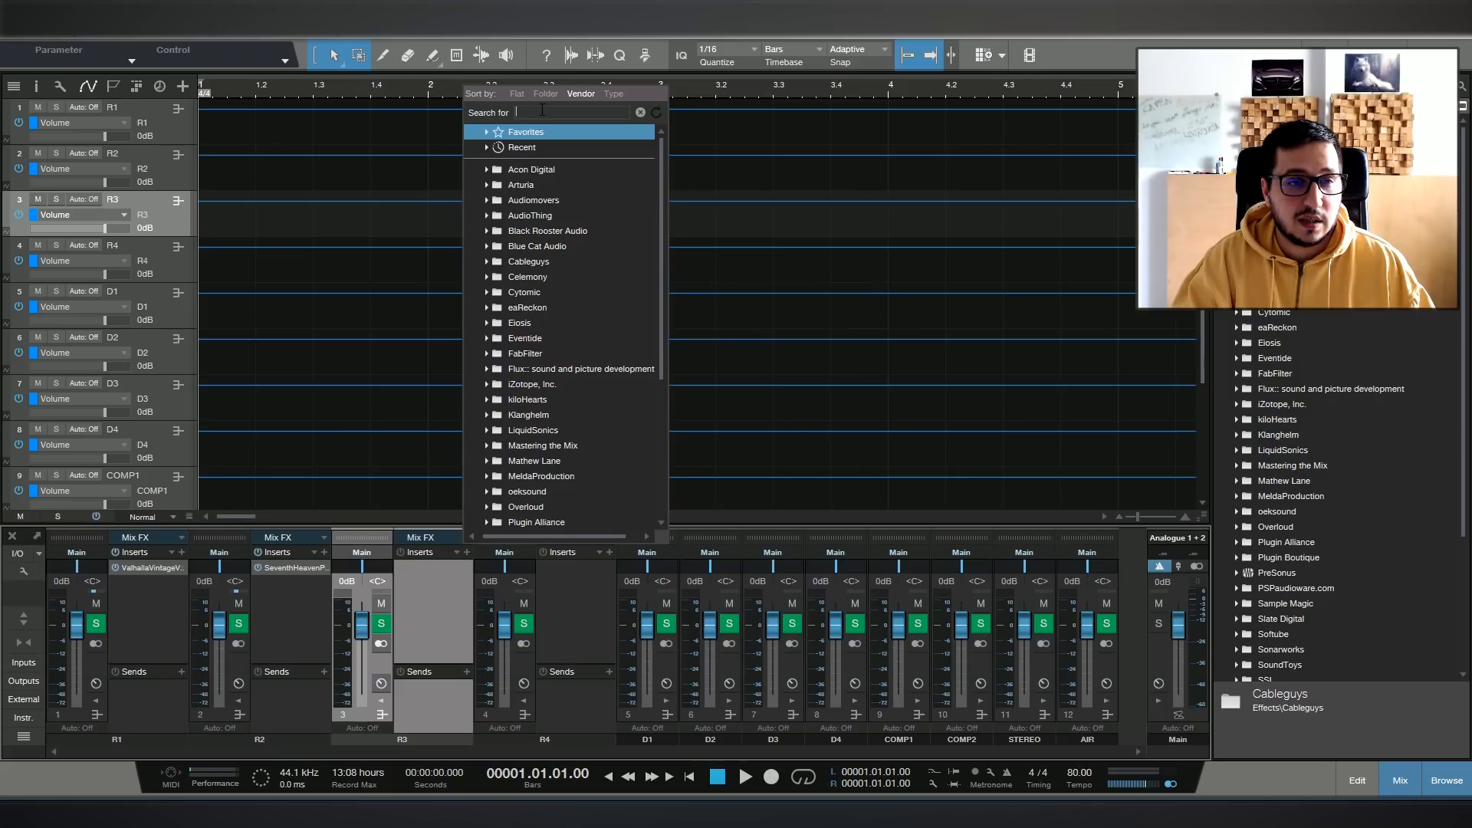
{"action": "type", "text": "SPAR"}
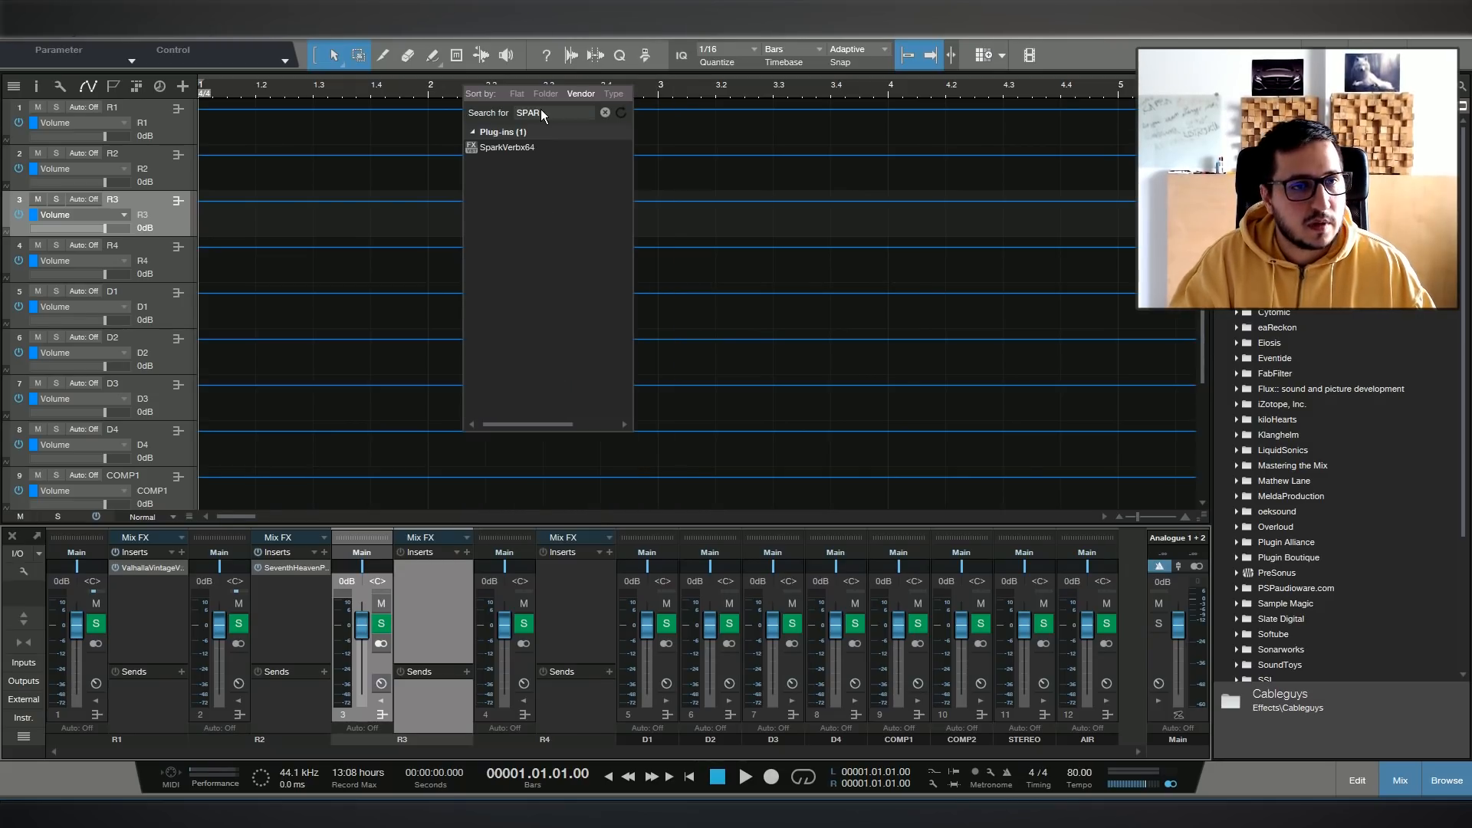
{"action": "double_click", "coordinate": [521, 145]}
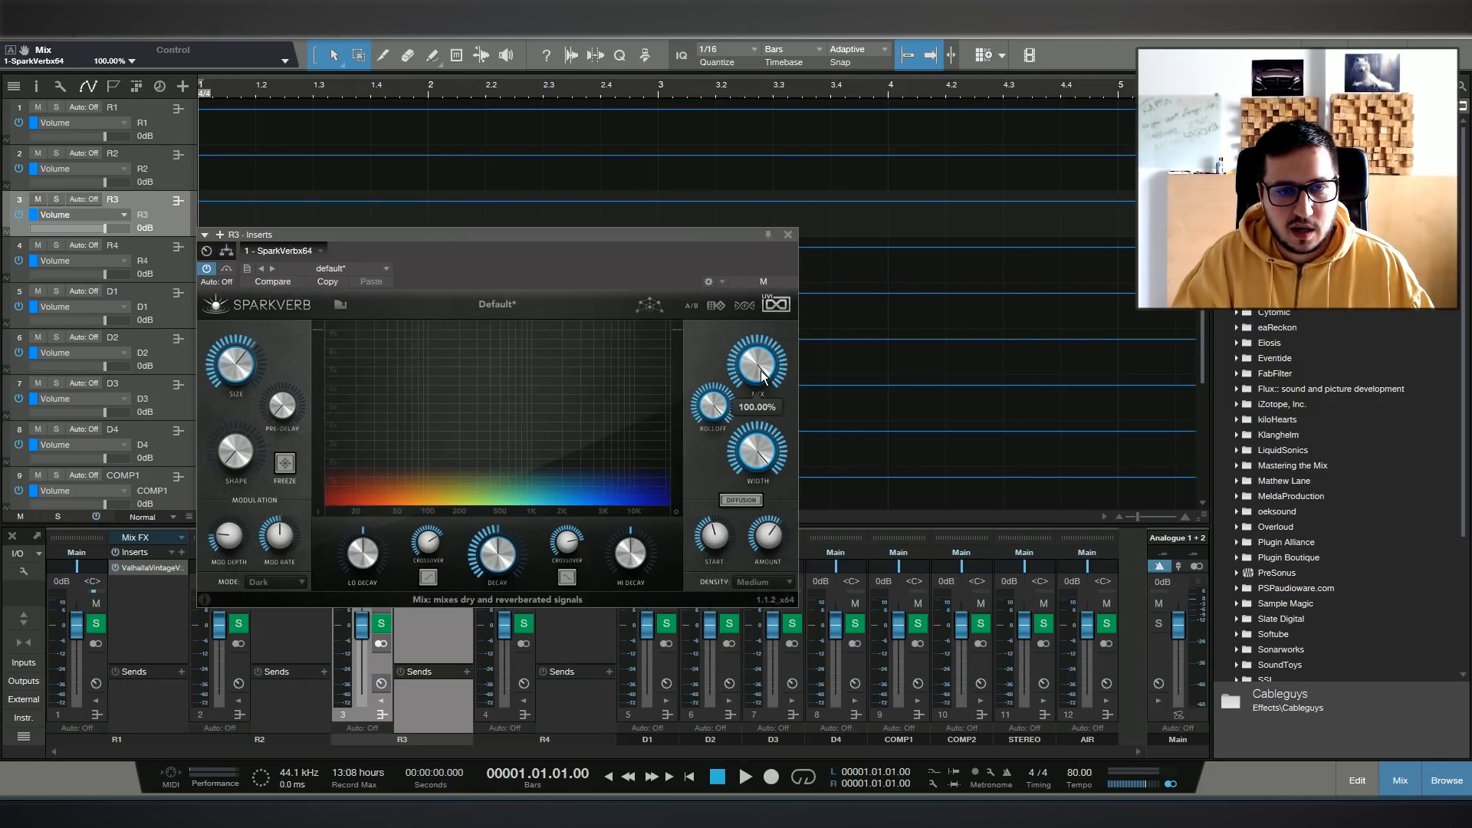
{"action": "right_click", "coordinate": [762, 375]}
{"action": "left_click", "coordinate": [788, 379]}
{"action": "left_click", "coordinate": [788, 235]}
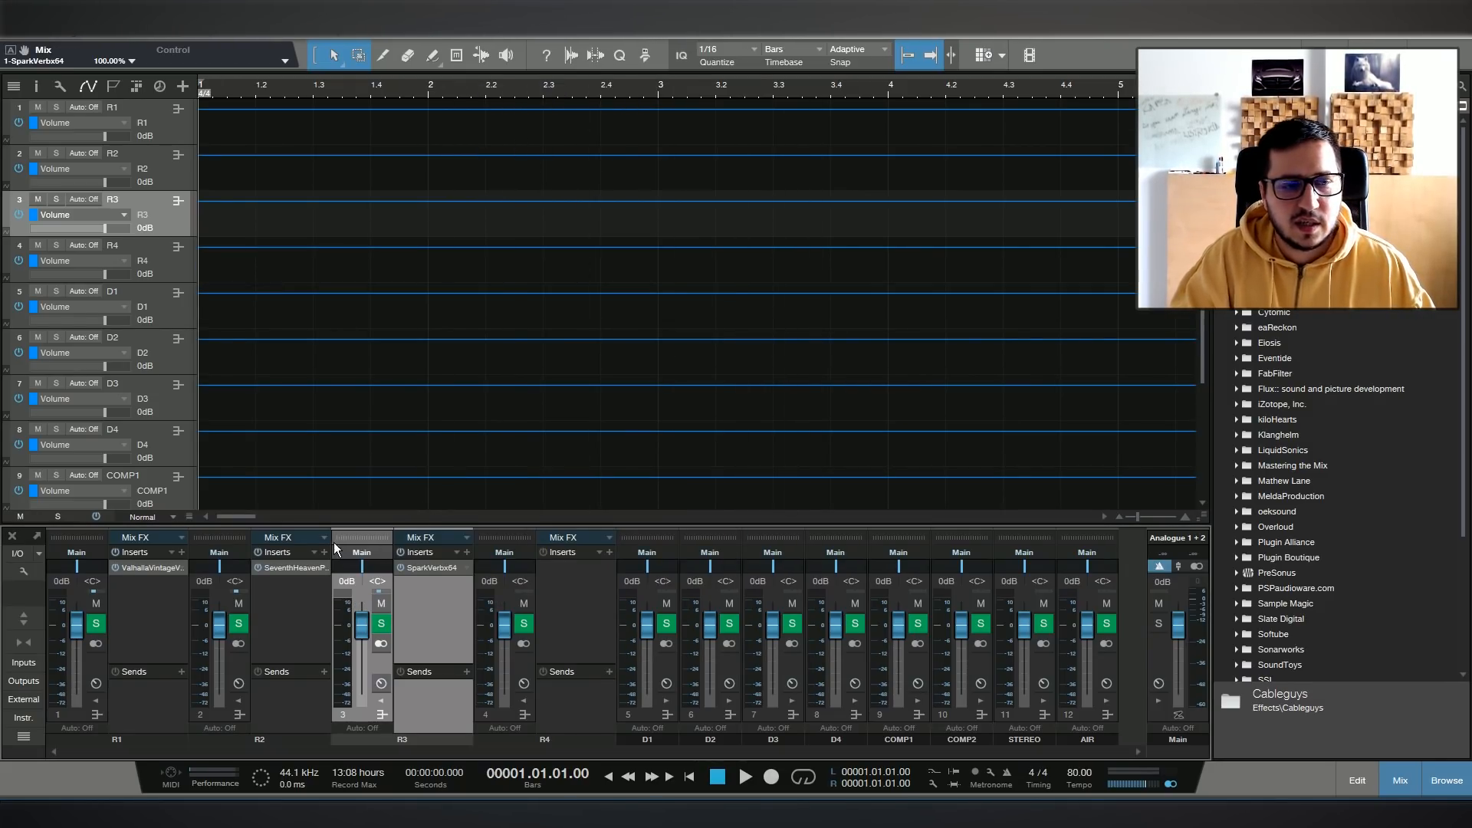
Make sure Seventh Heaven's mix on R2 is fully wet, and insert H-Reverb Stereo on bus R4.
{"action": "left_click", "coordinate": [296, 571]}
{"action": "double_click", "coordinate": [296, 571]}
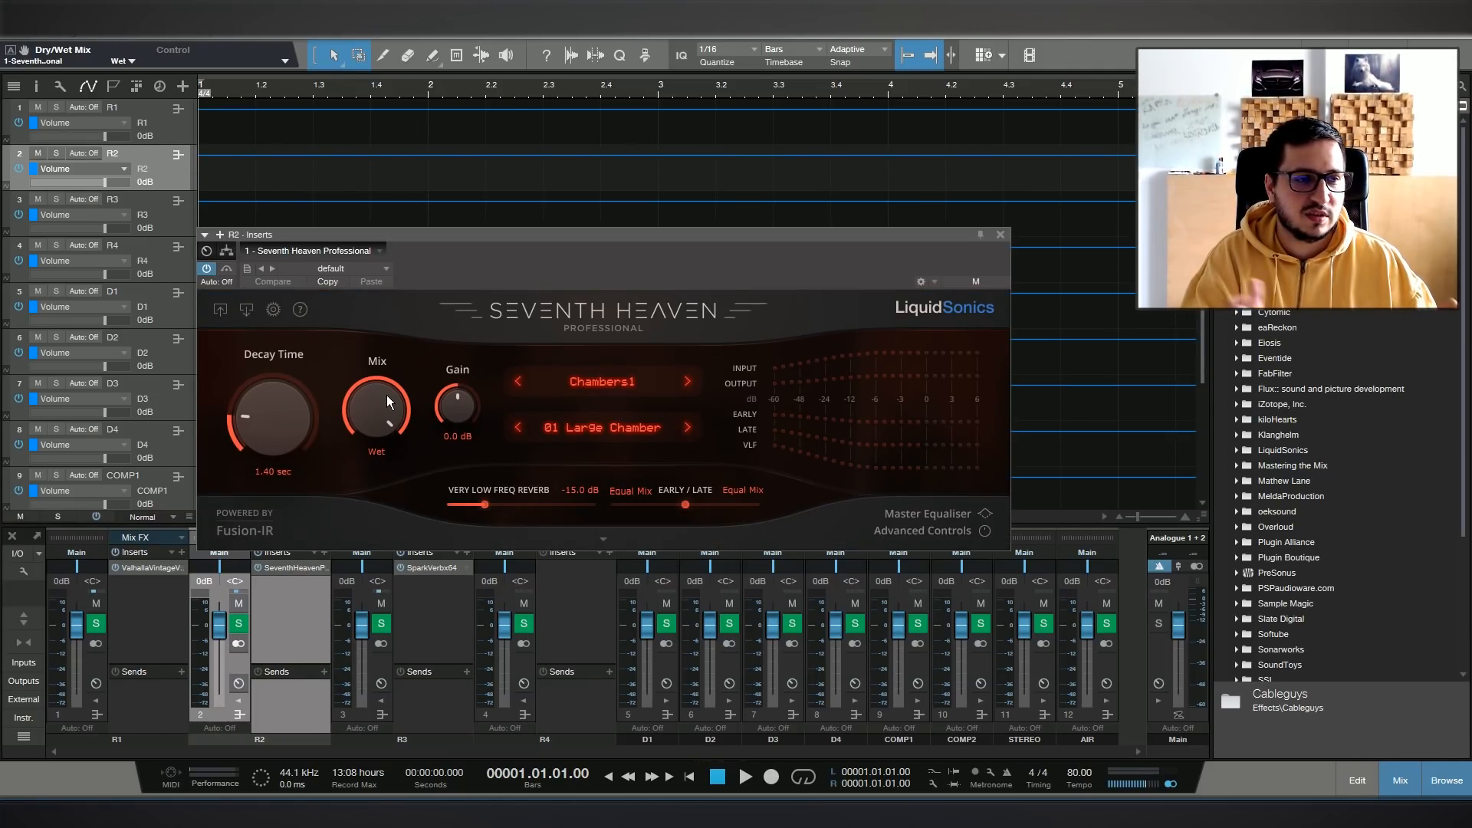
{"action": "left_click_drag", "start_coordinate": [387, 398], "coordinate": [393, 274]}
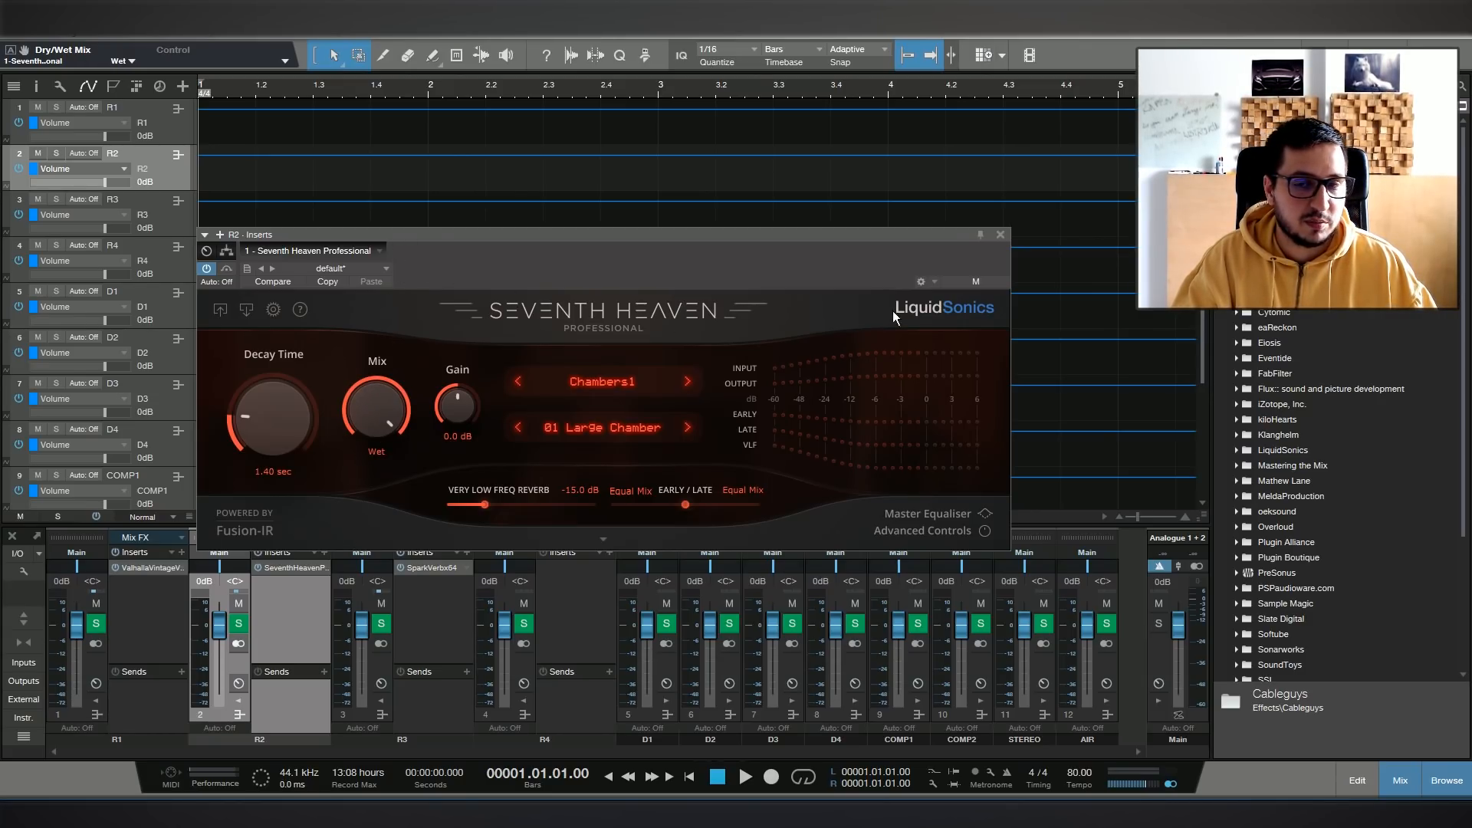
{"action": "left_click", "coordinate": [1000, 235]}
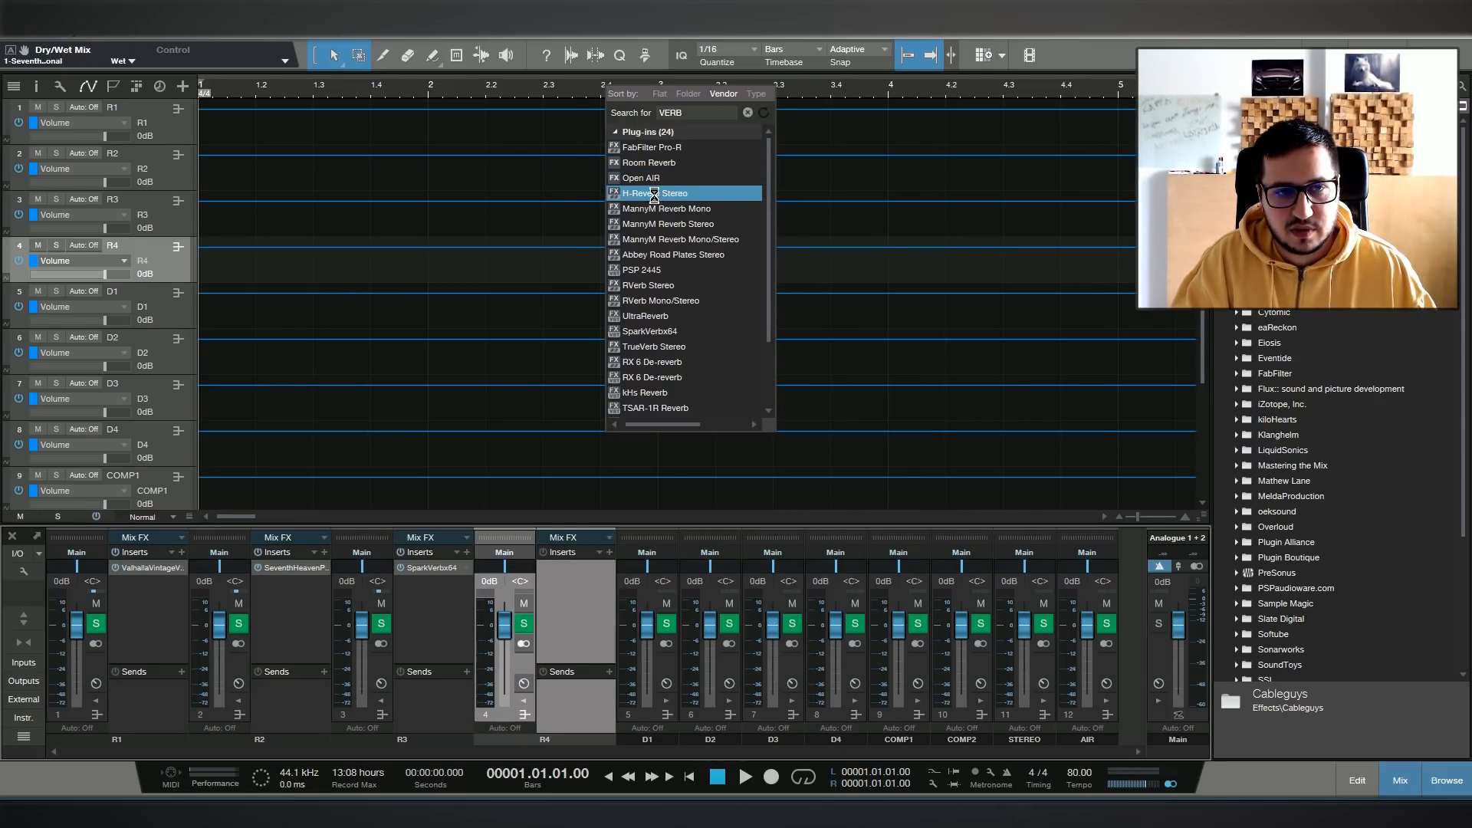
{"action": "left_click", "coordinate": [653, 193]}
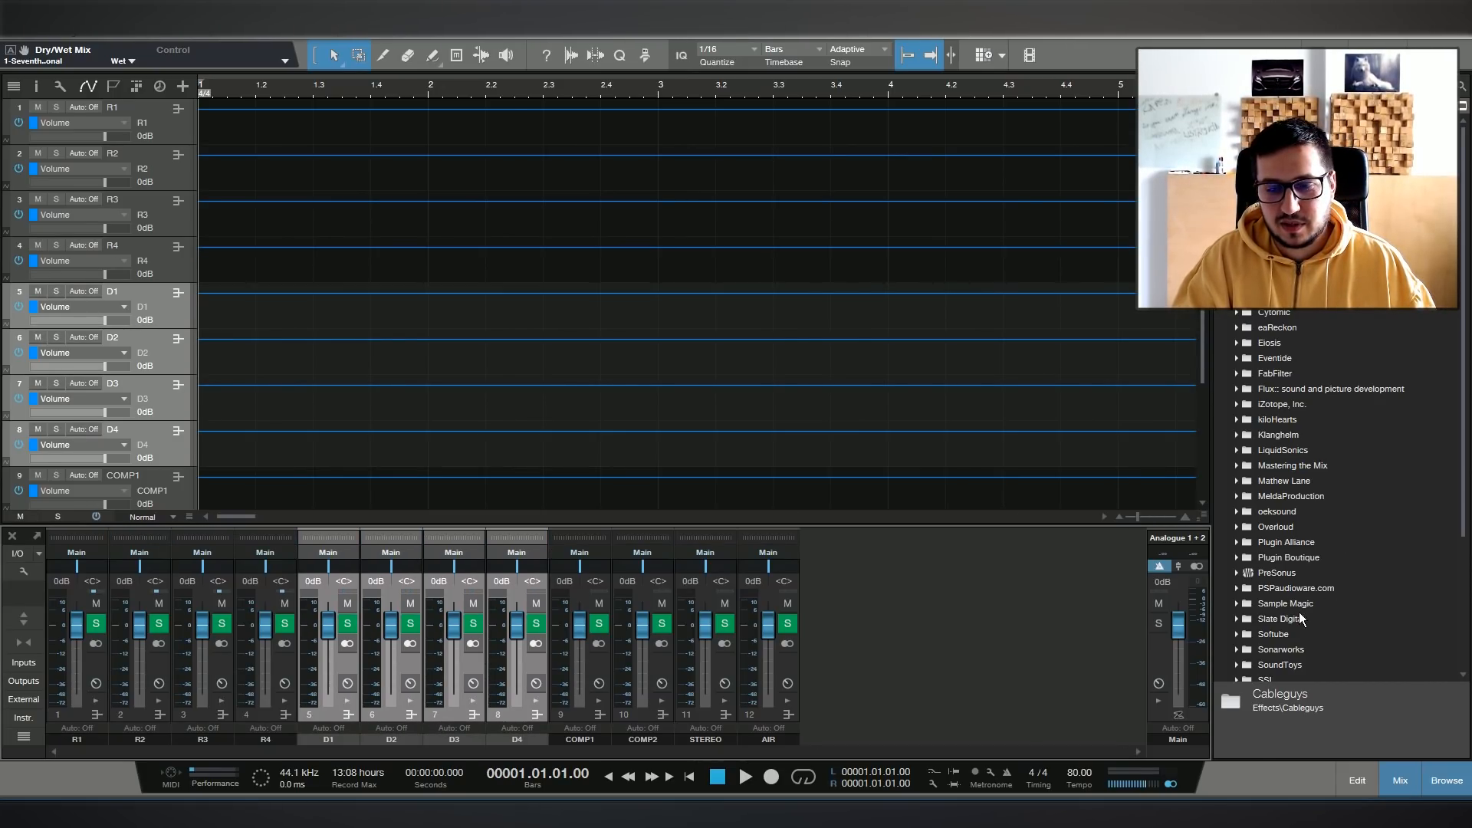
Insert the SoundToys EchoBoy delay on bus D1 and set its mode to Ping-Pong.
{"action": "double_click", "coordinate": [1291, 661]}
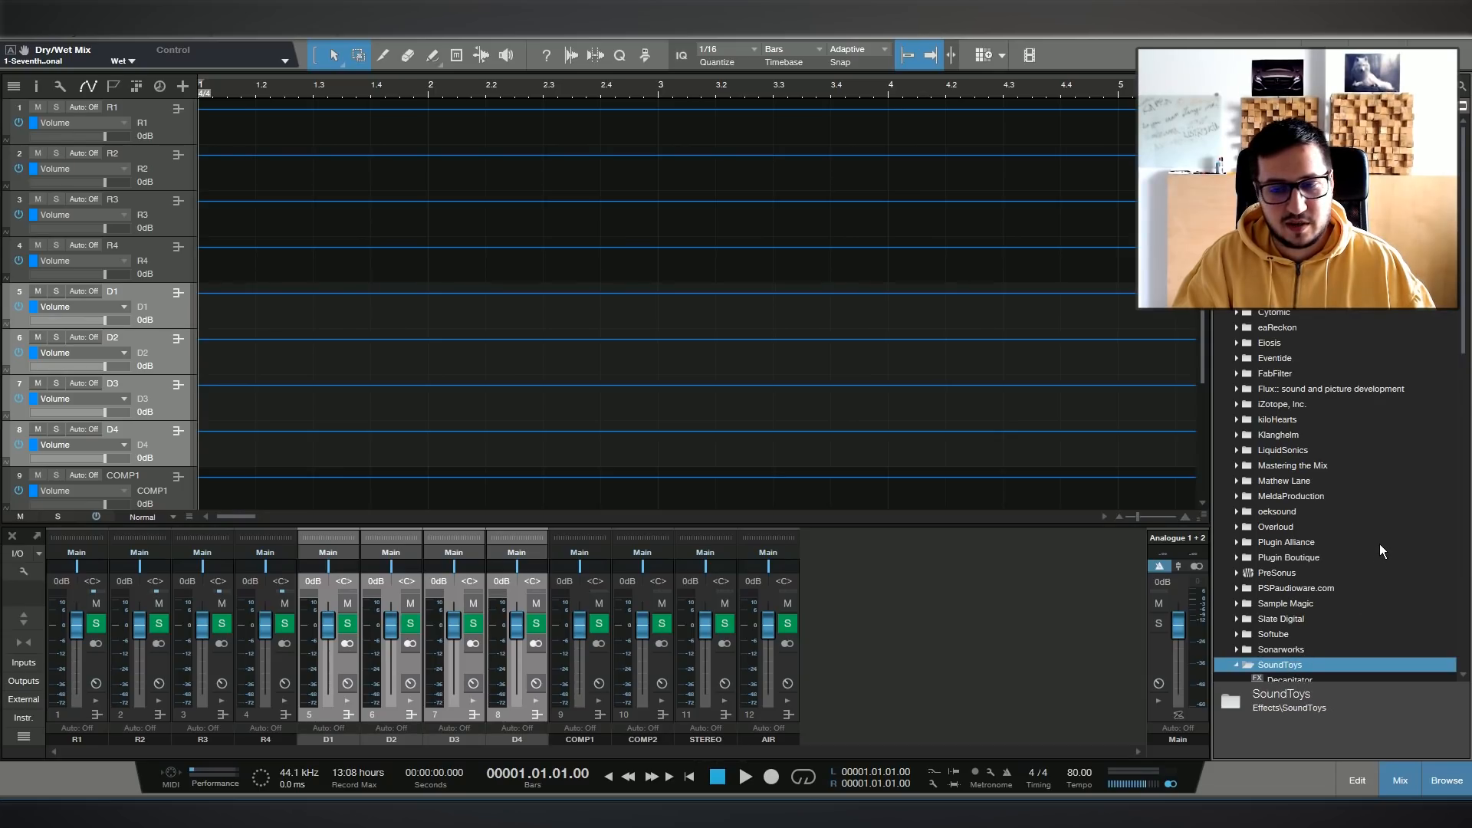
{"action": "left_click_drag", "start_coordinate": [1284, 511], "coordinate": [328, 606]}
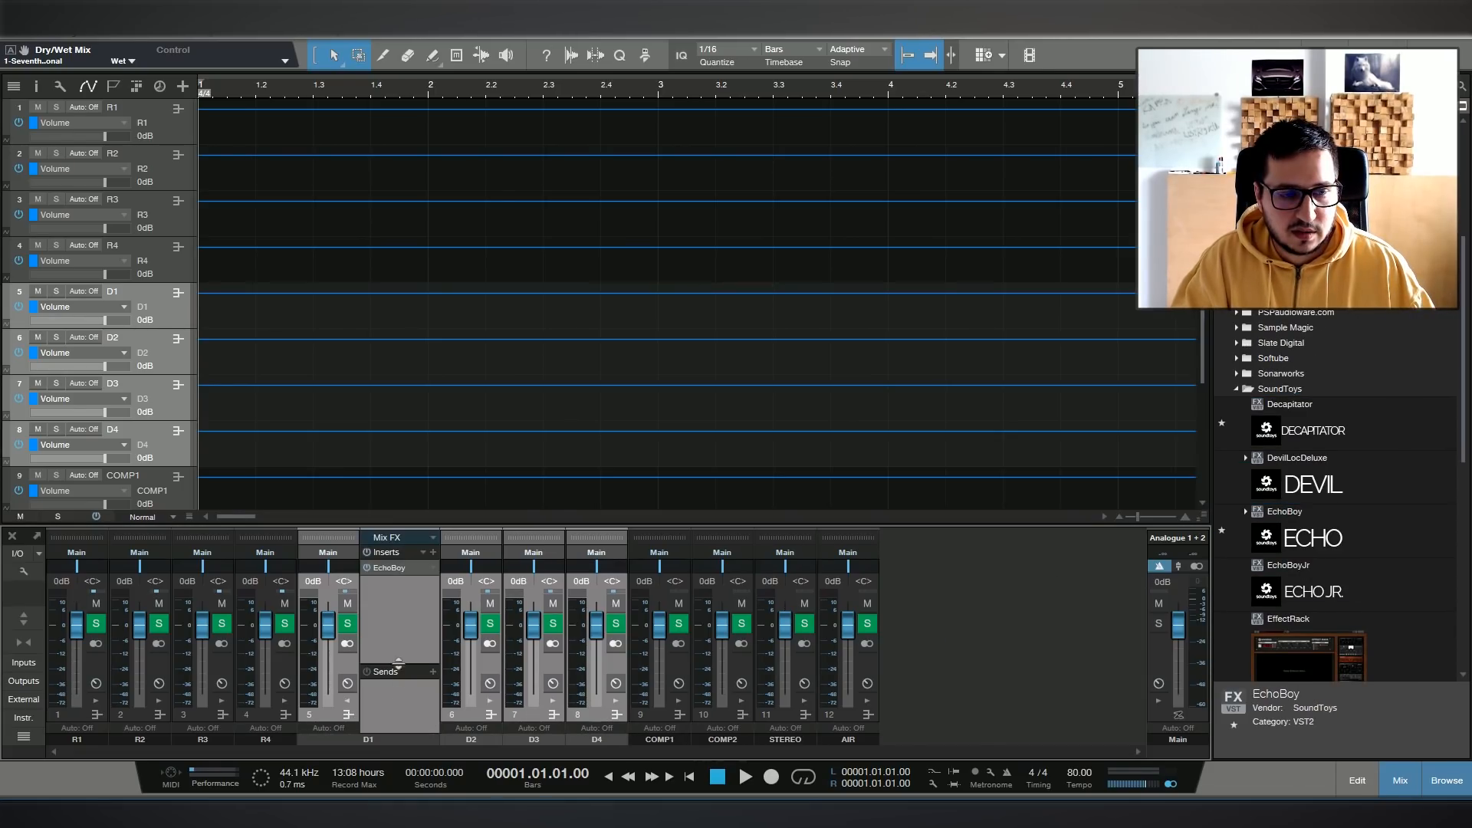
{"action": "left_click", "coordinate": [701, 451]}
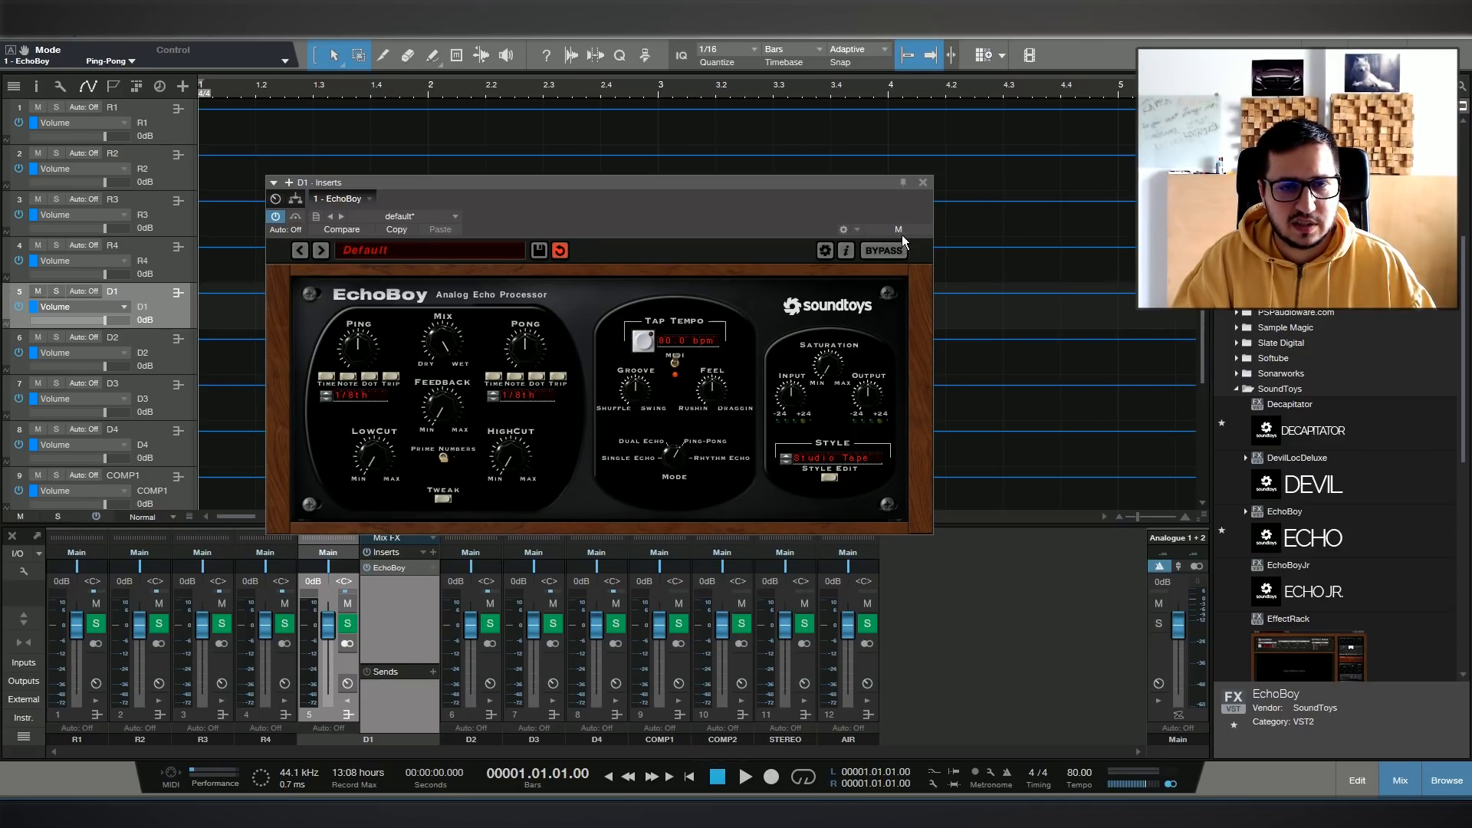
{"action": "left_click", "coordinate": [923, 183]}
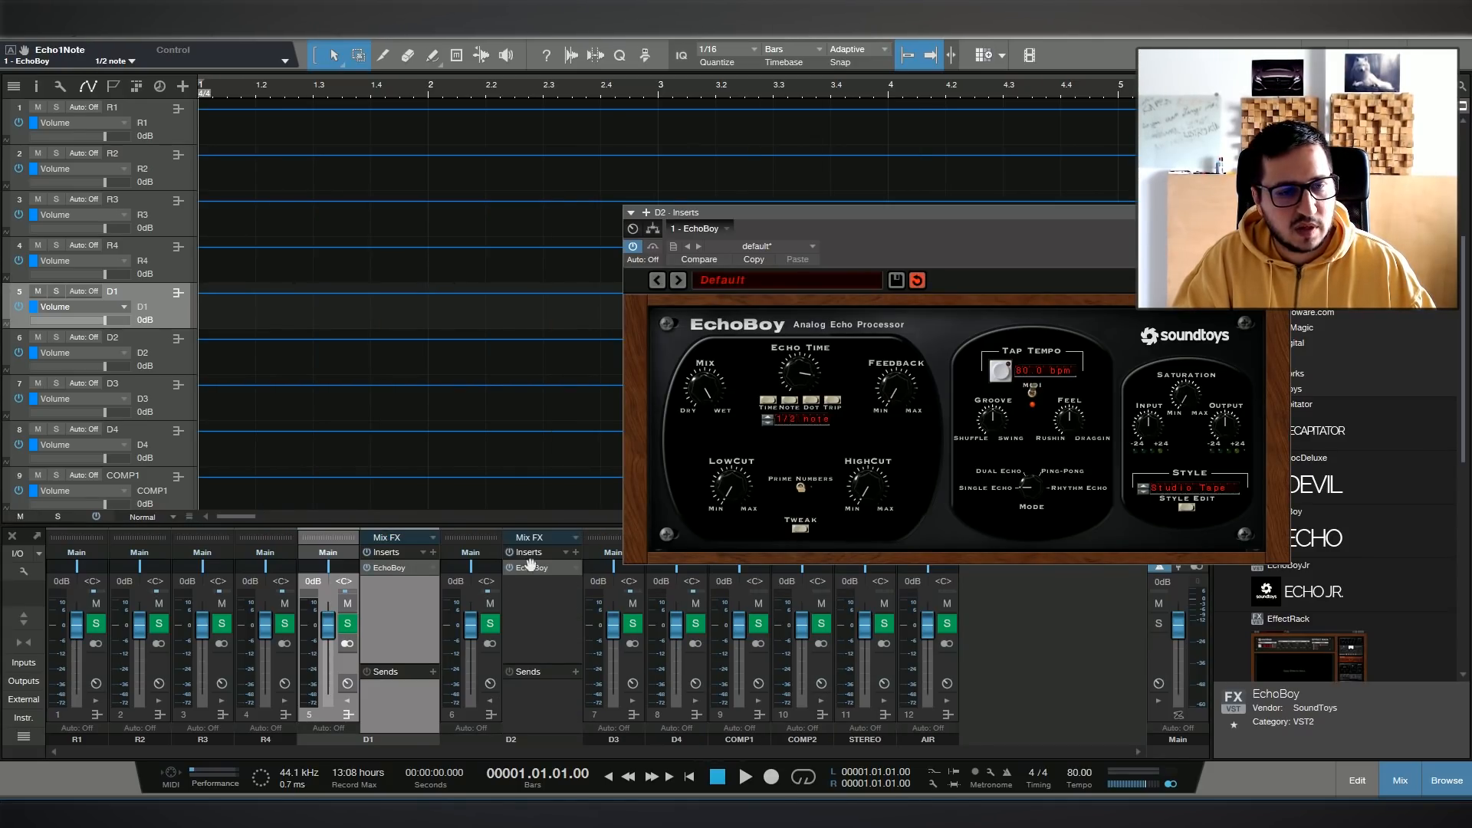
Give buses D2, D3 and D4 their own EchoBoy delays with echo times of 1/2 note, 1/4 note and 1/16th.
{"action": "left_click", "coordinate": [633, 684]}
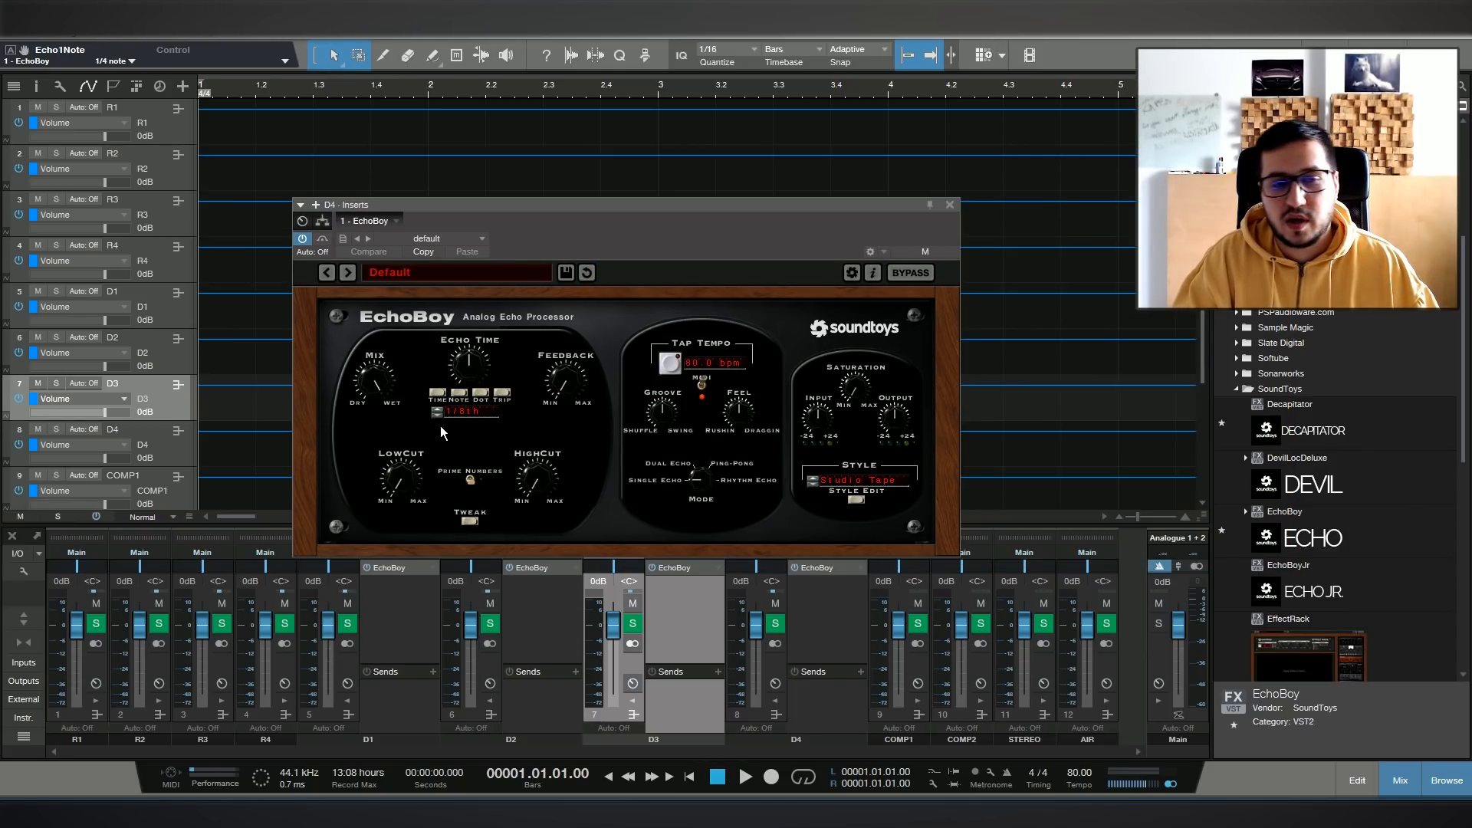
{"action": "left_click", "coordinate": [437, 415]}
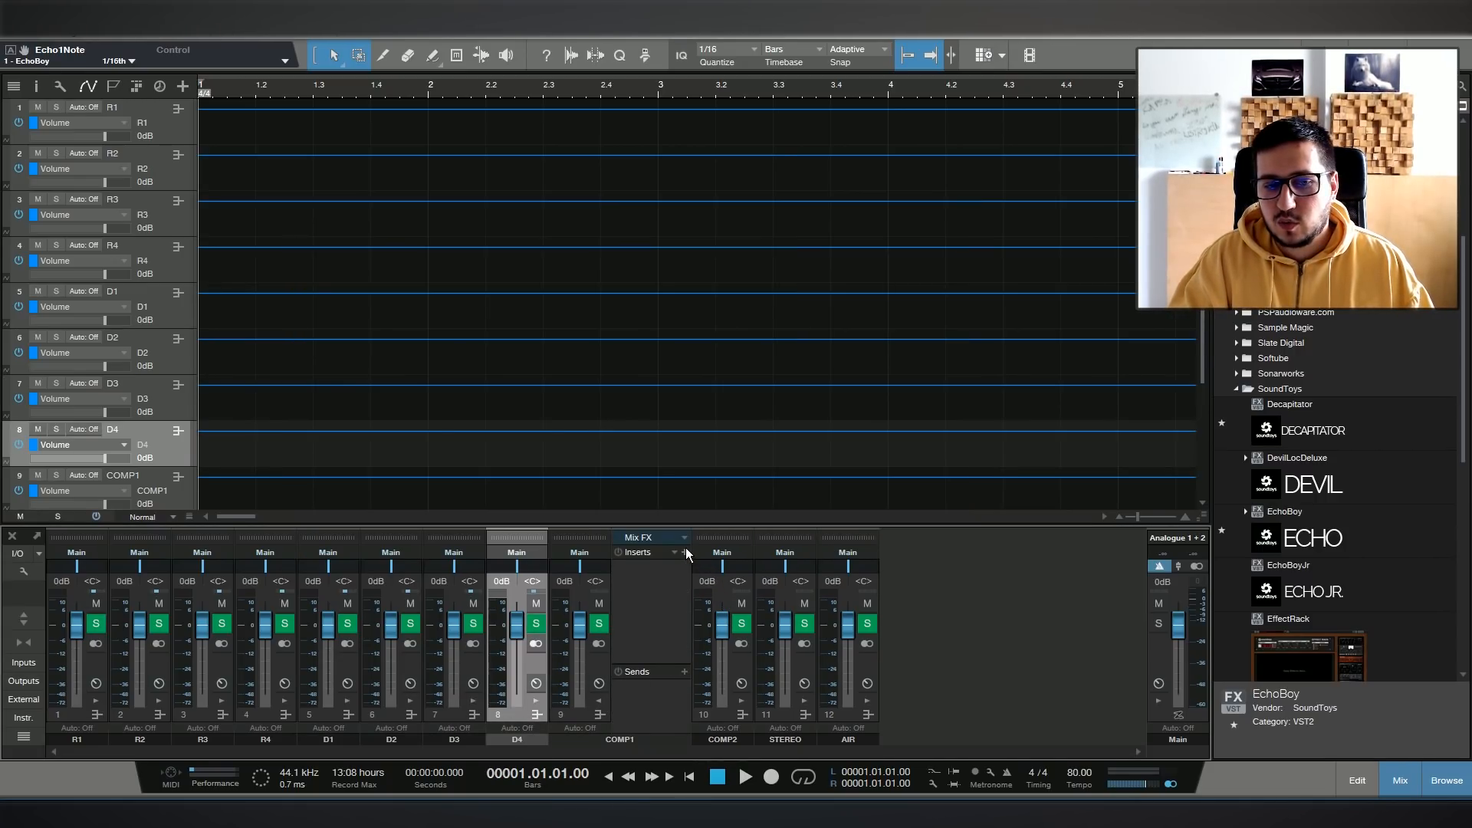
Insert the CLA-76 Stereo compressor on bus COMP1 and set its input to 0 and ratio to All.
{"action": "left_click", "coordinate": [685, 552]}
{"action": "left_click", "coordinate": [617, 344]}
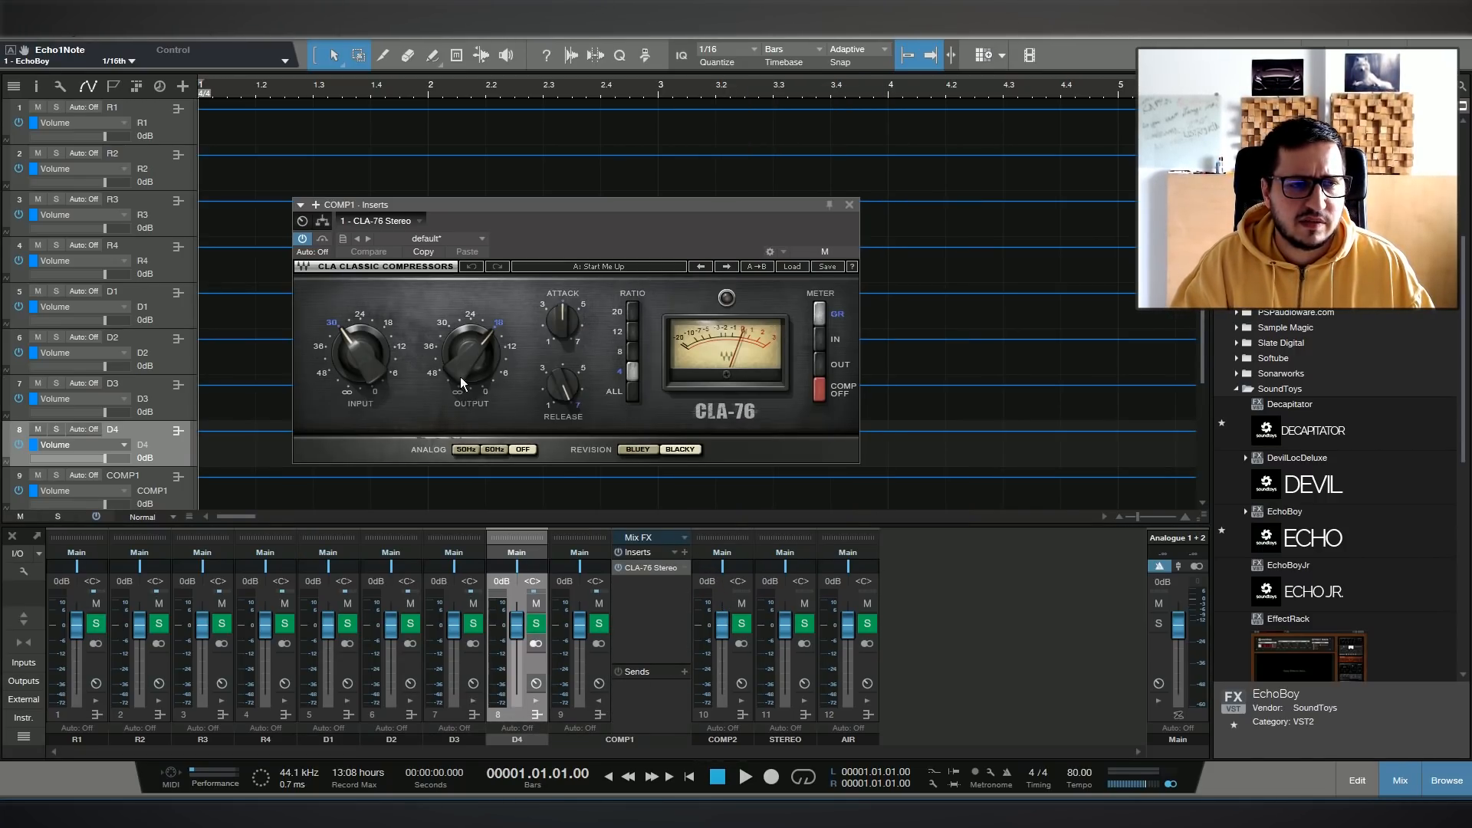
{"action": "left_click", "coordinate": [375, 391]}
{"action": "left_click", "coordinate": [632, 392]}
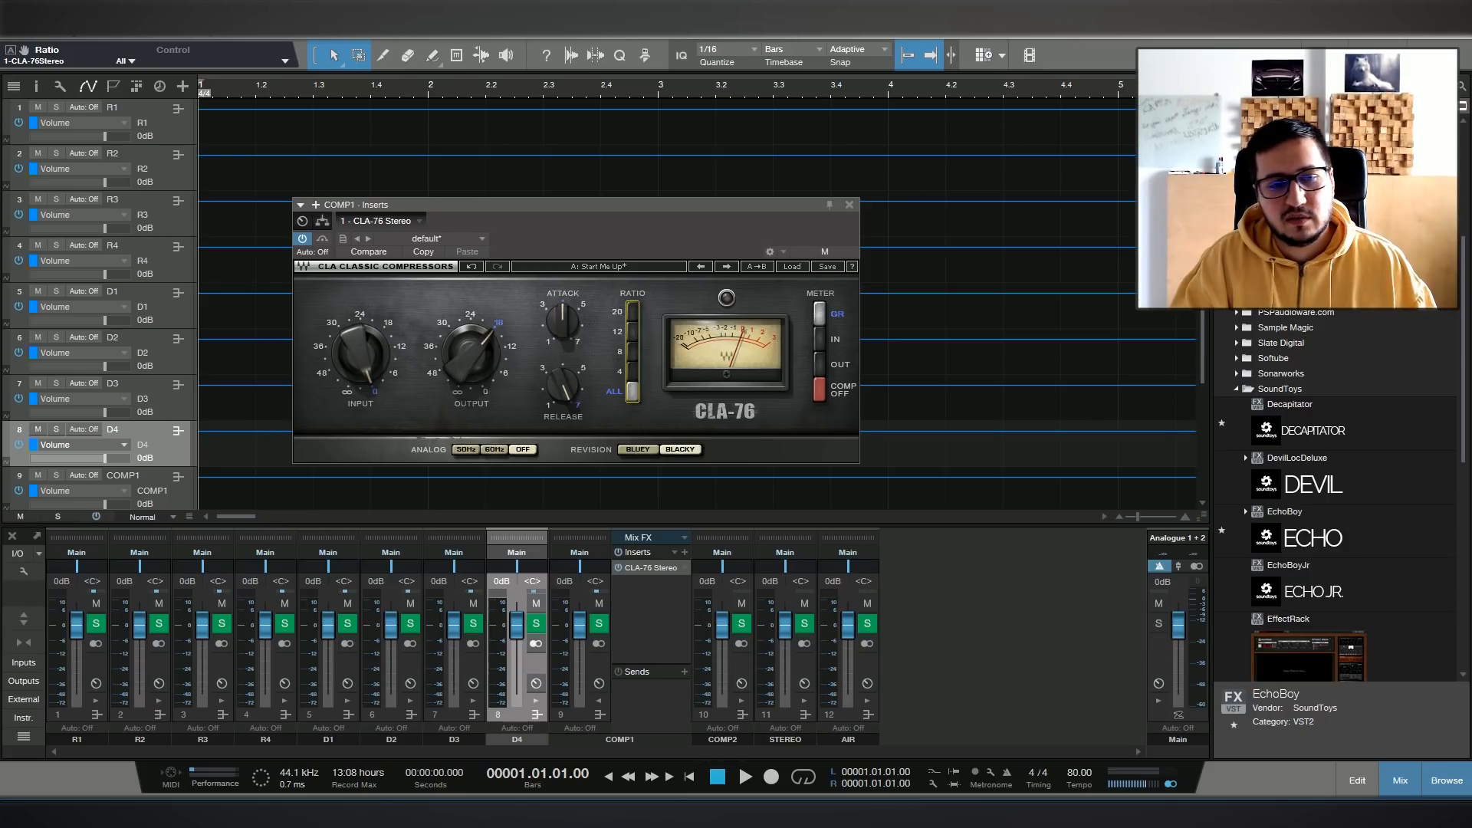
Adjust the CLA-76's attack on COMP1, set its release to 7.00 and lower its output to about 48.
{"action": "left_click", "coordinate": [549, 342]}
{"action": "left_click", "coordinate": [577, 404]}
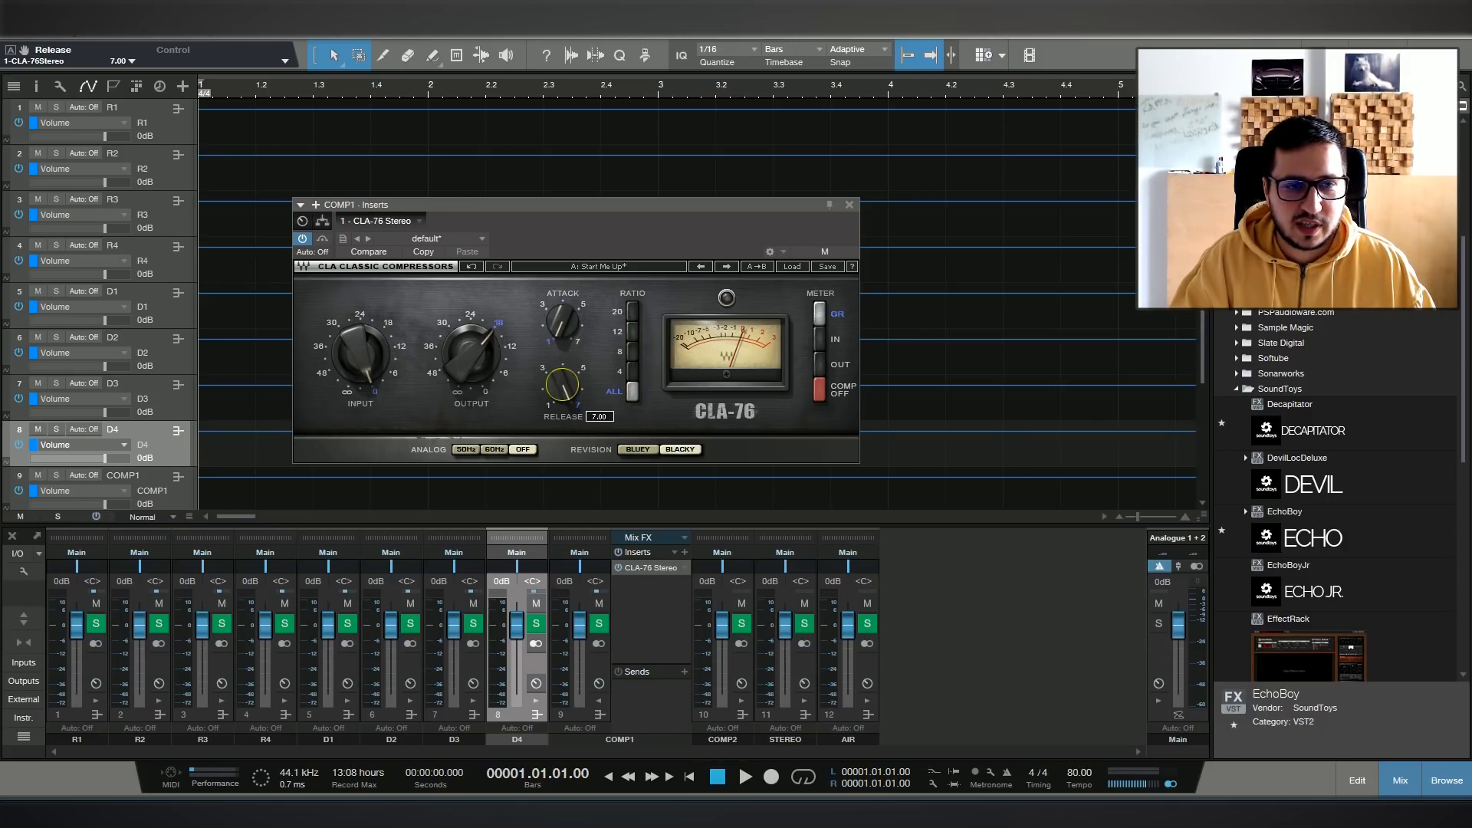
{"action": "left_click", "coordinate": [433, 374]}
{"action": "left_click", "coordinate": [360, 355]}
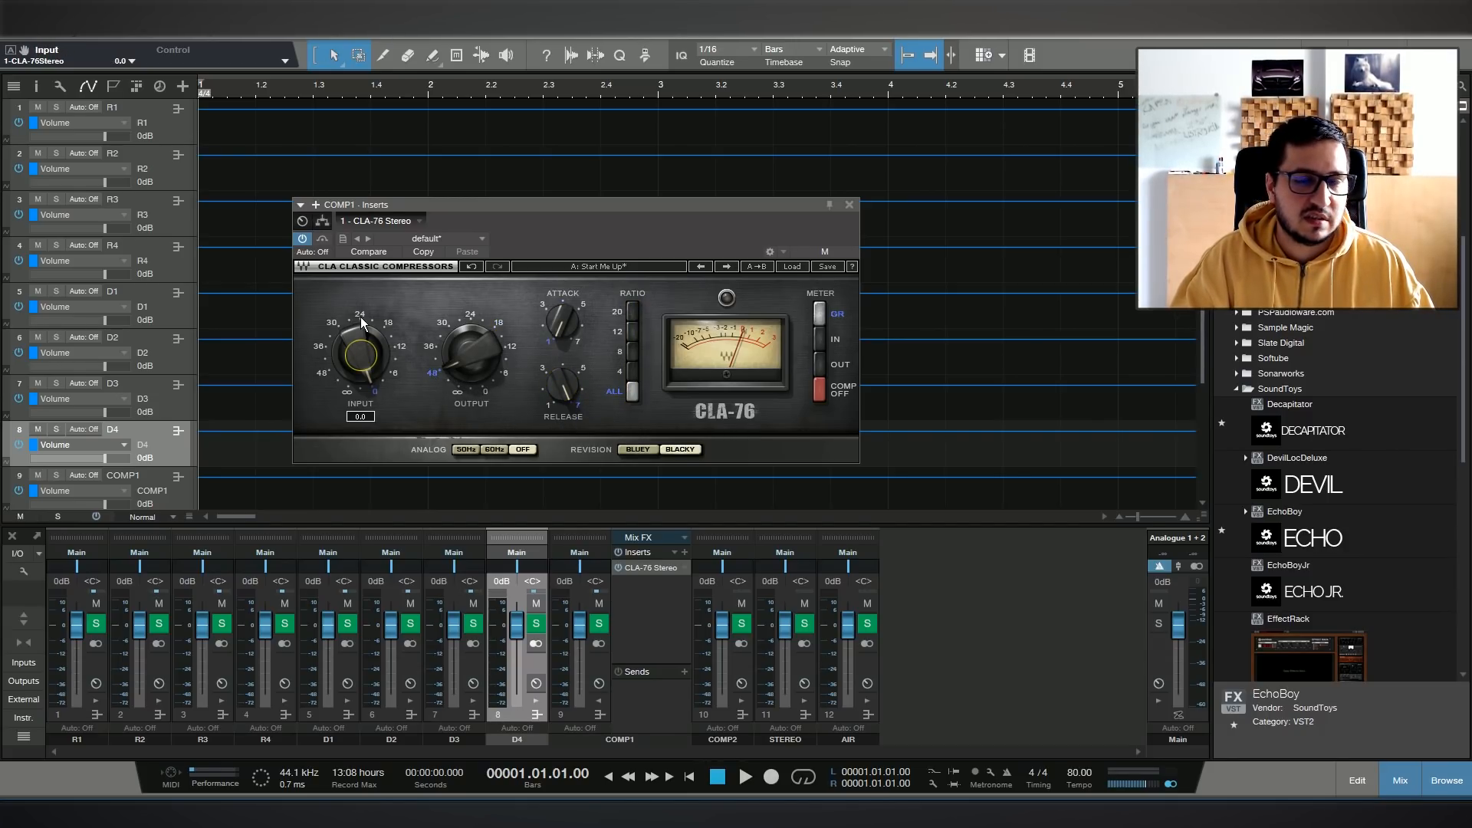
{"action": "left_click", "coordinate": [849, 205]}
Insert the FabFilter Pro-C 2 compressor on bus COMP2 with its default setting.
{"action": "left_click", "coordinate": [742, 701]}
{"action": "left_click", "coordinate": [798, 587]}
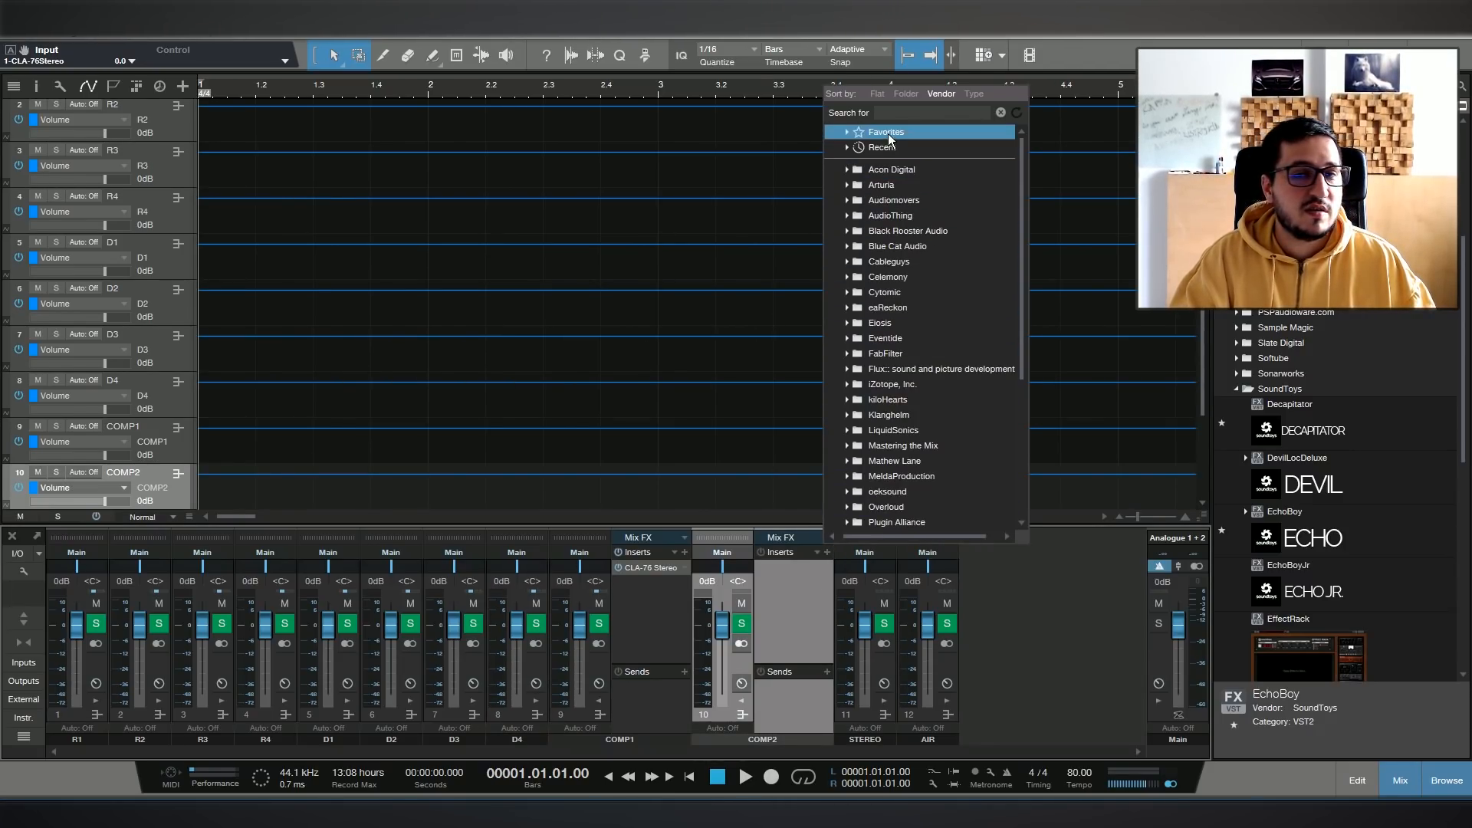
{"action": "left_click", "coordinate": [895, 112]}
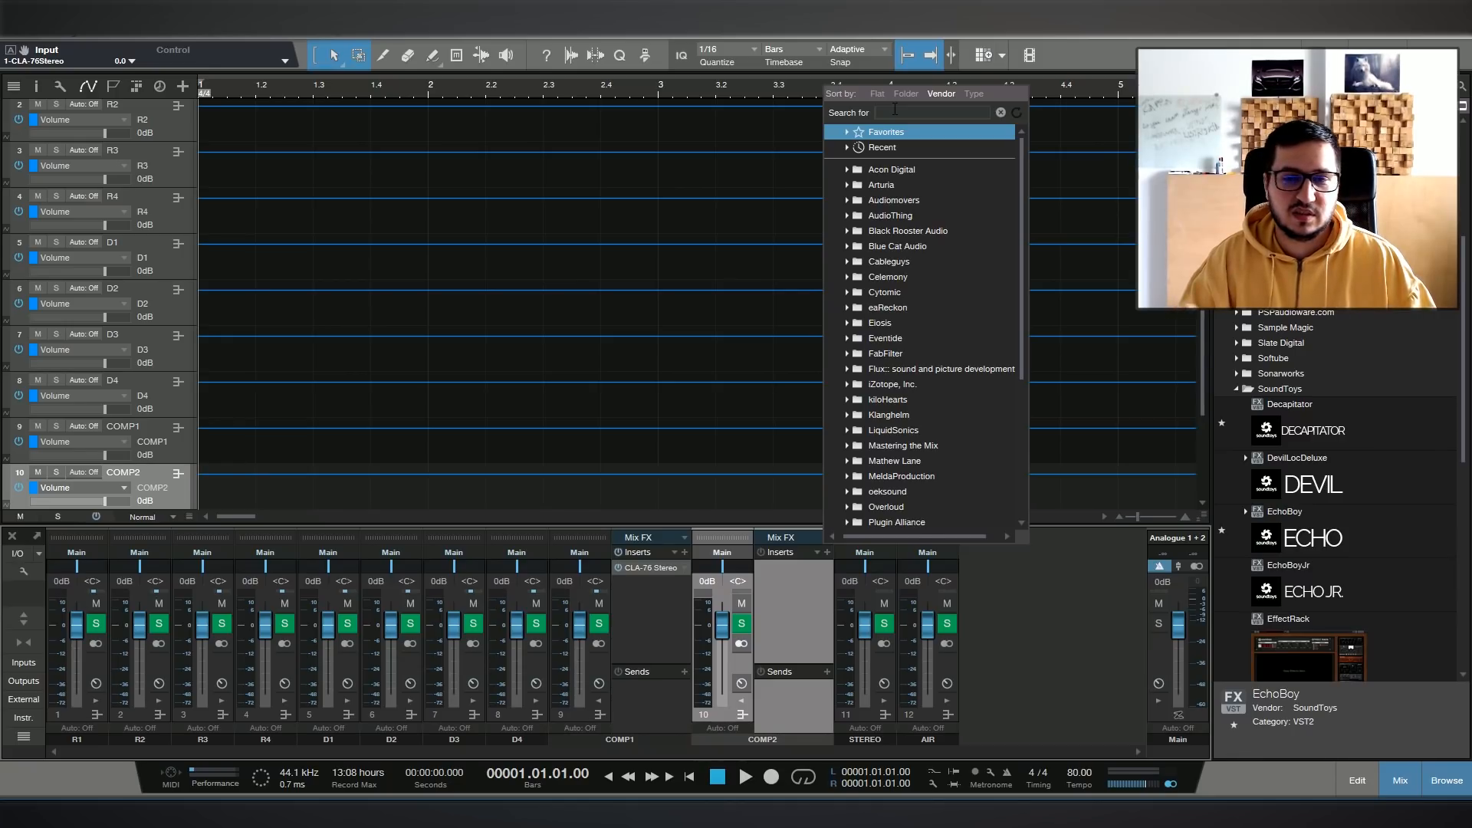
{"action": "type", "text": "PRO"}
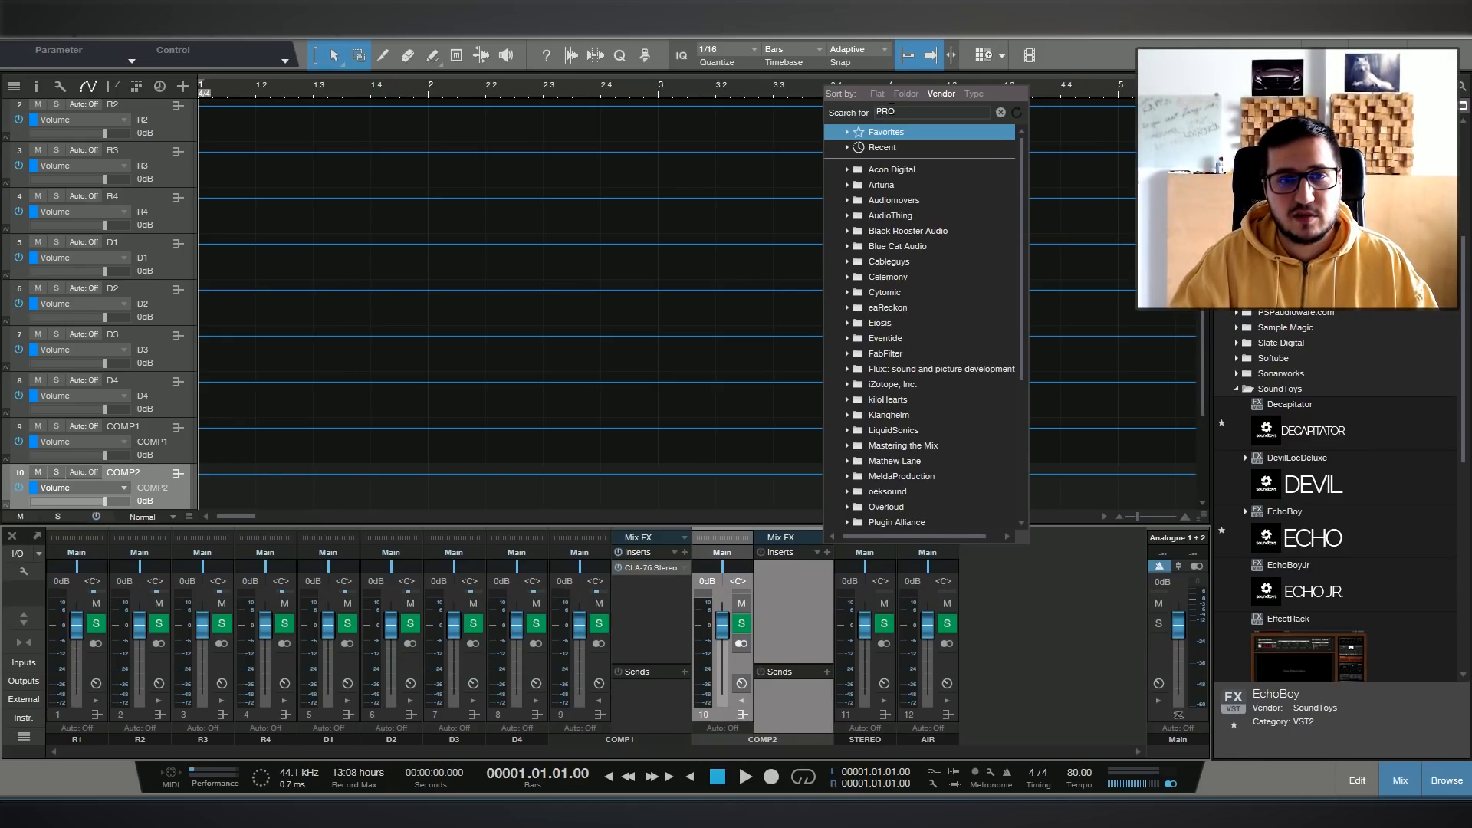
{"action": "double_click", "coordinate": [990, 313]}
{"action": "left_click_drag", "start_coordinate": [747, 211], "coordinate": [612, 180]}
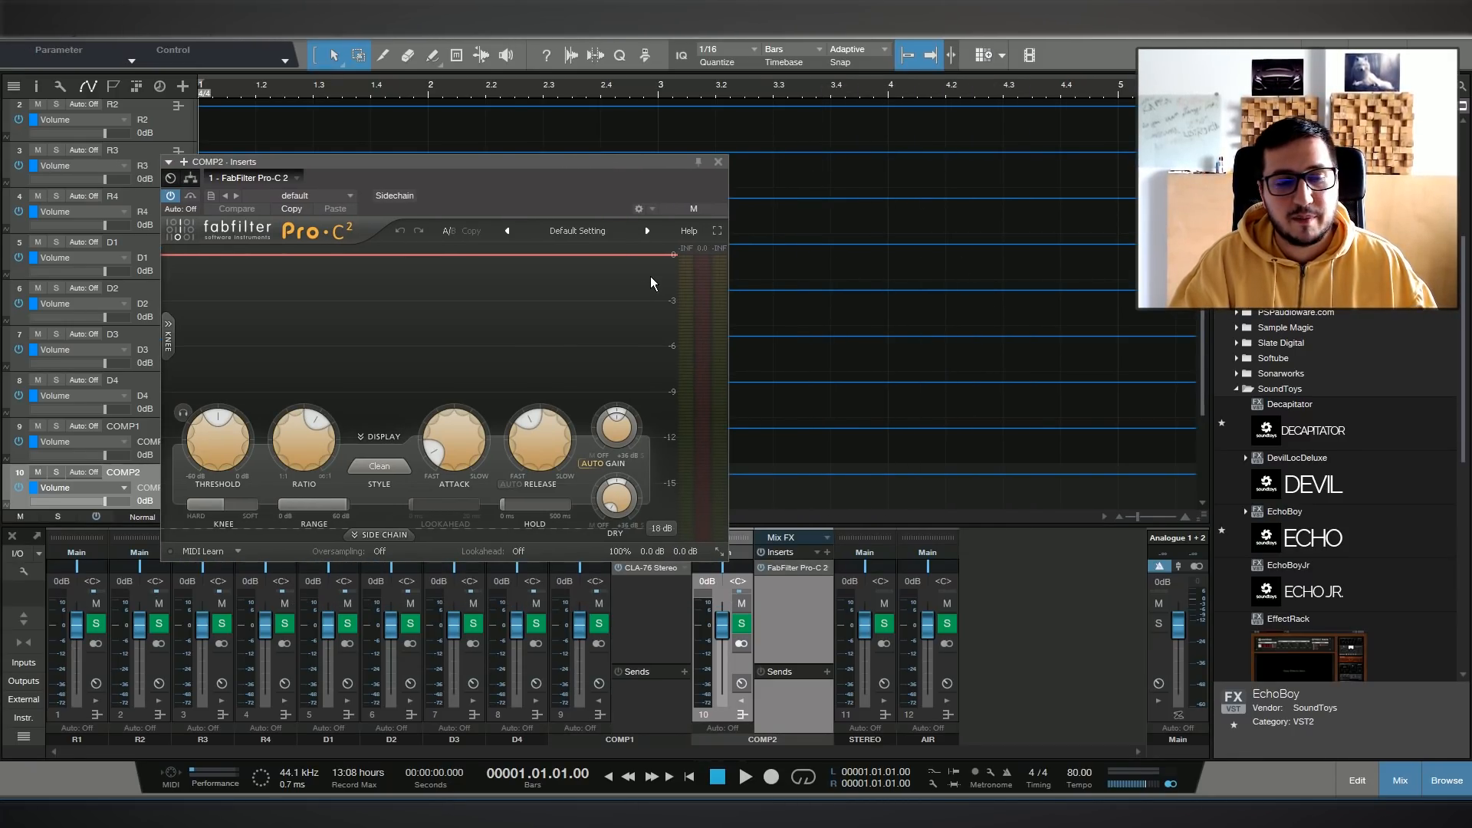
{"action": "left_click", "coordinate": [718, 162]}
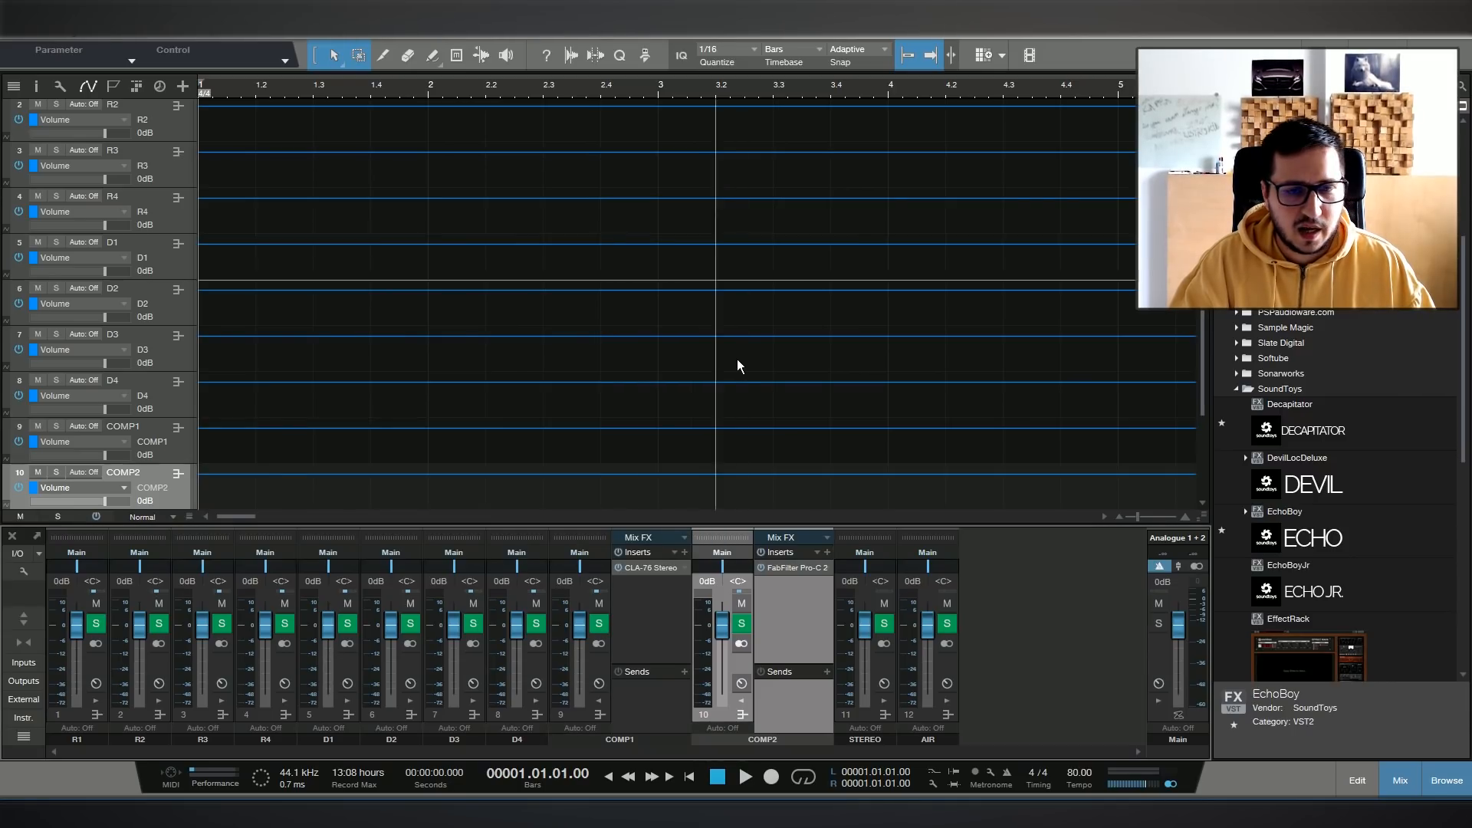
Collapse the COMP1 and COMP2 channels and insert Doubler4 Stereo on the STEREO bus.
{"action": "double_click", "coordinate": [658, 646]}
{"action": "double_click", "coordinate": [699, 633]}
{"action": "left_click", "coordinate": [725, 700]}
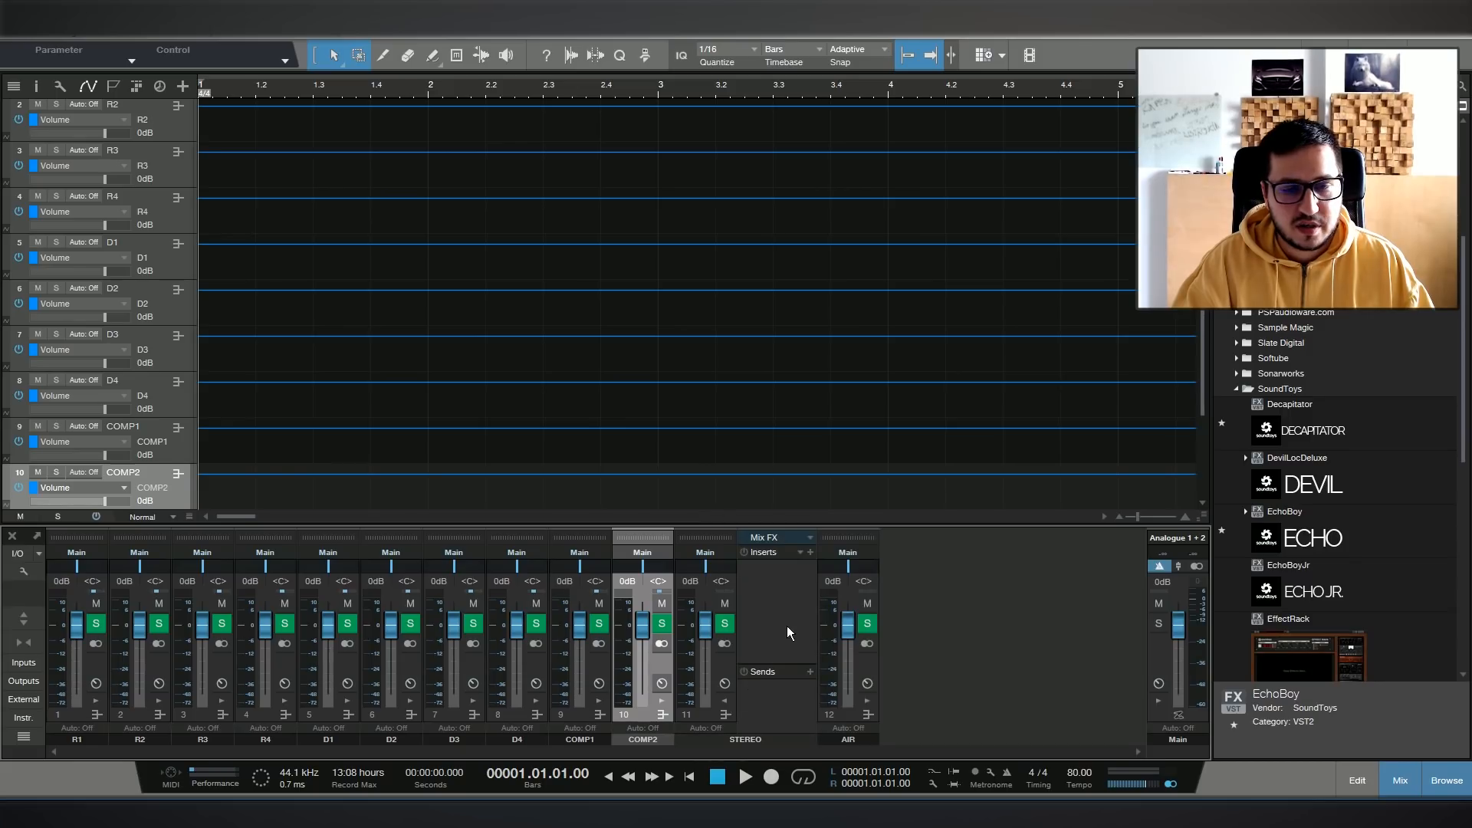
{"action": "left_click", "coordinate": [810, 552]}
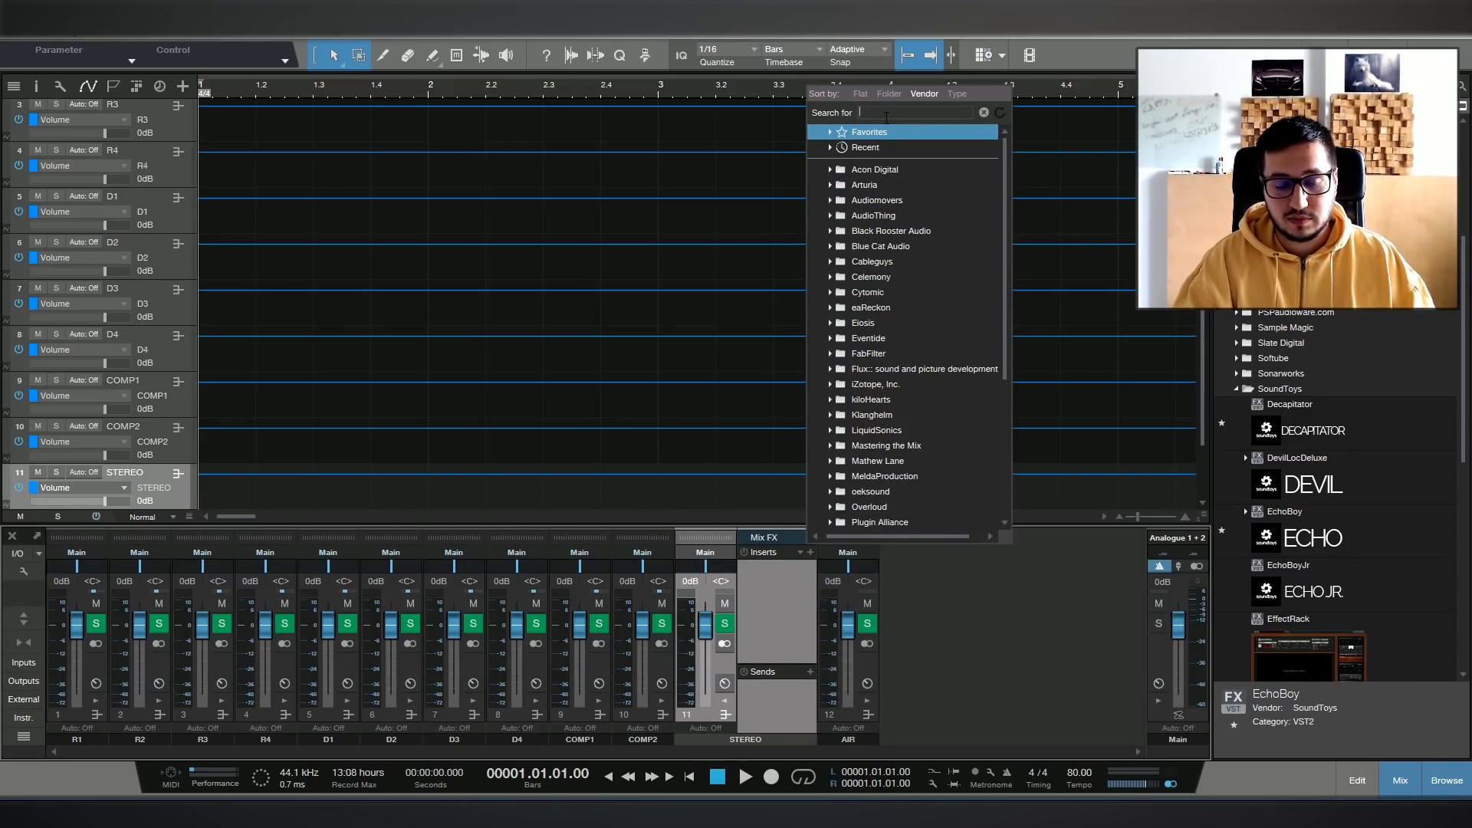
{"action": "type", "text": "doubler"}
{"action": "key", "text": "Return"}
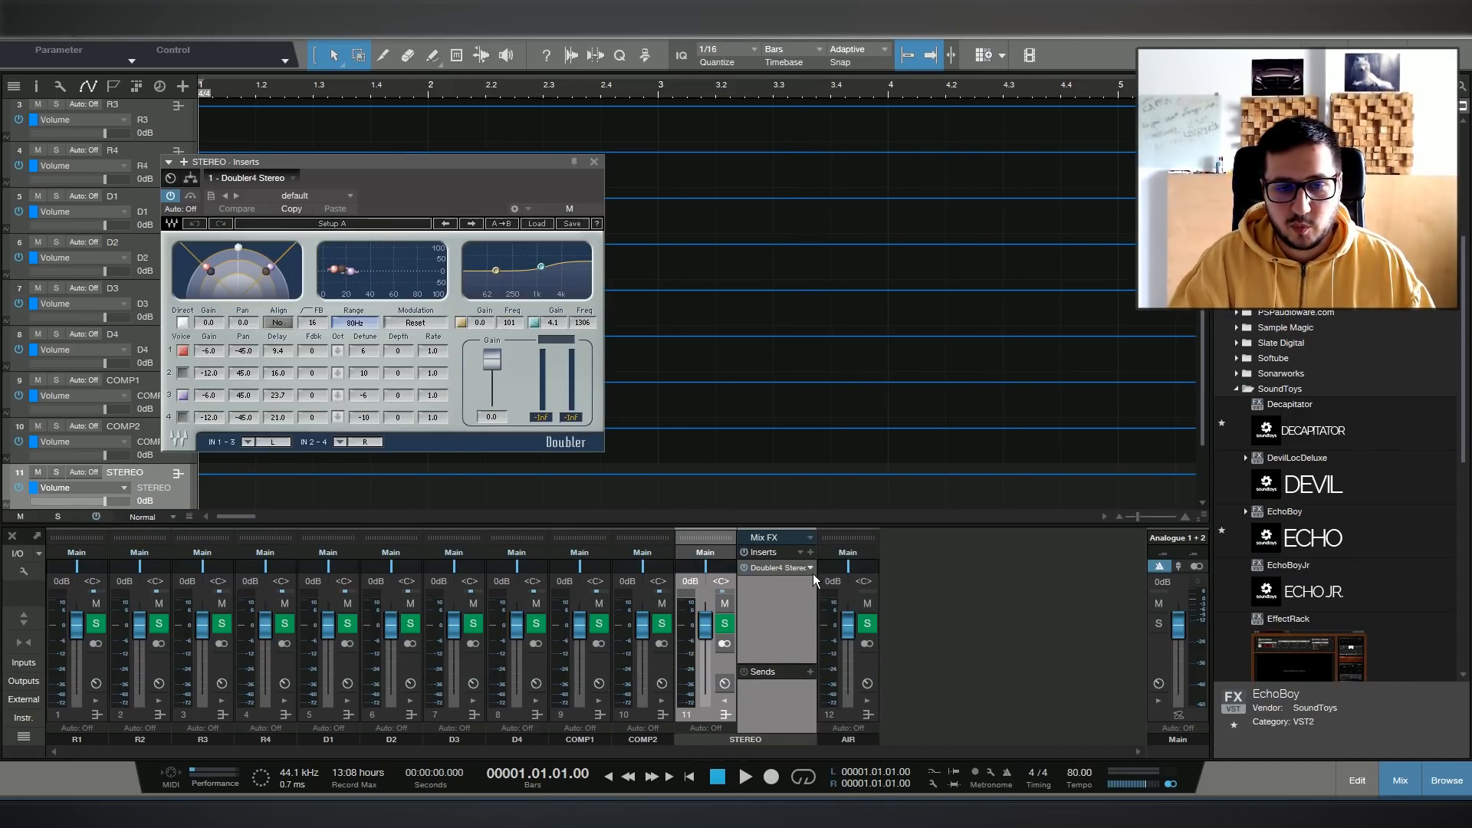
Add Reel ADT2V Stereo as the second insert on the STEREO bus.
{"action": "type", "text": "REE"}
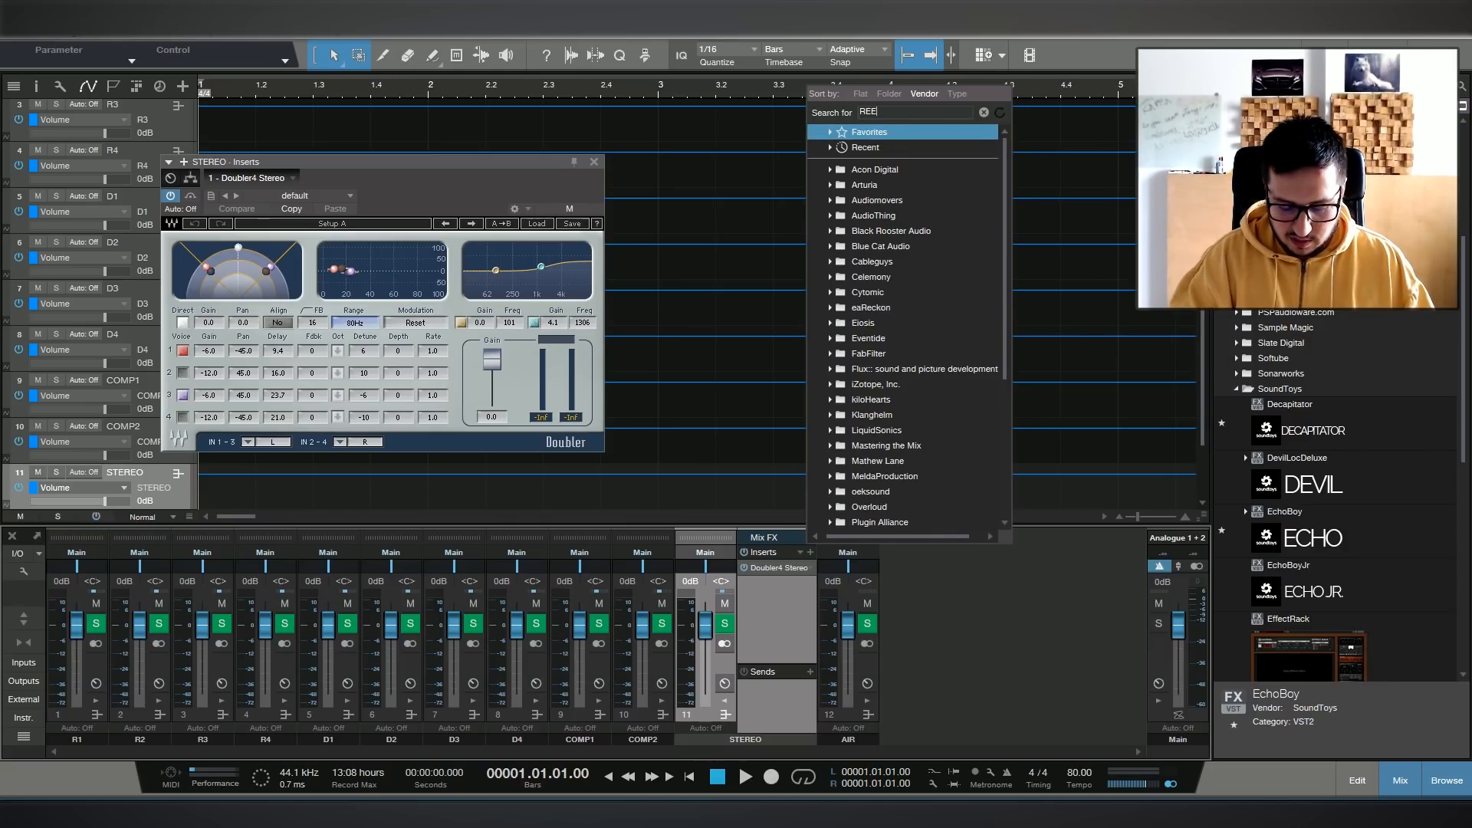
{"action": "type", "text": "L"}
{"action": "key", "text": "Return"}
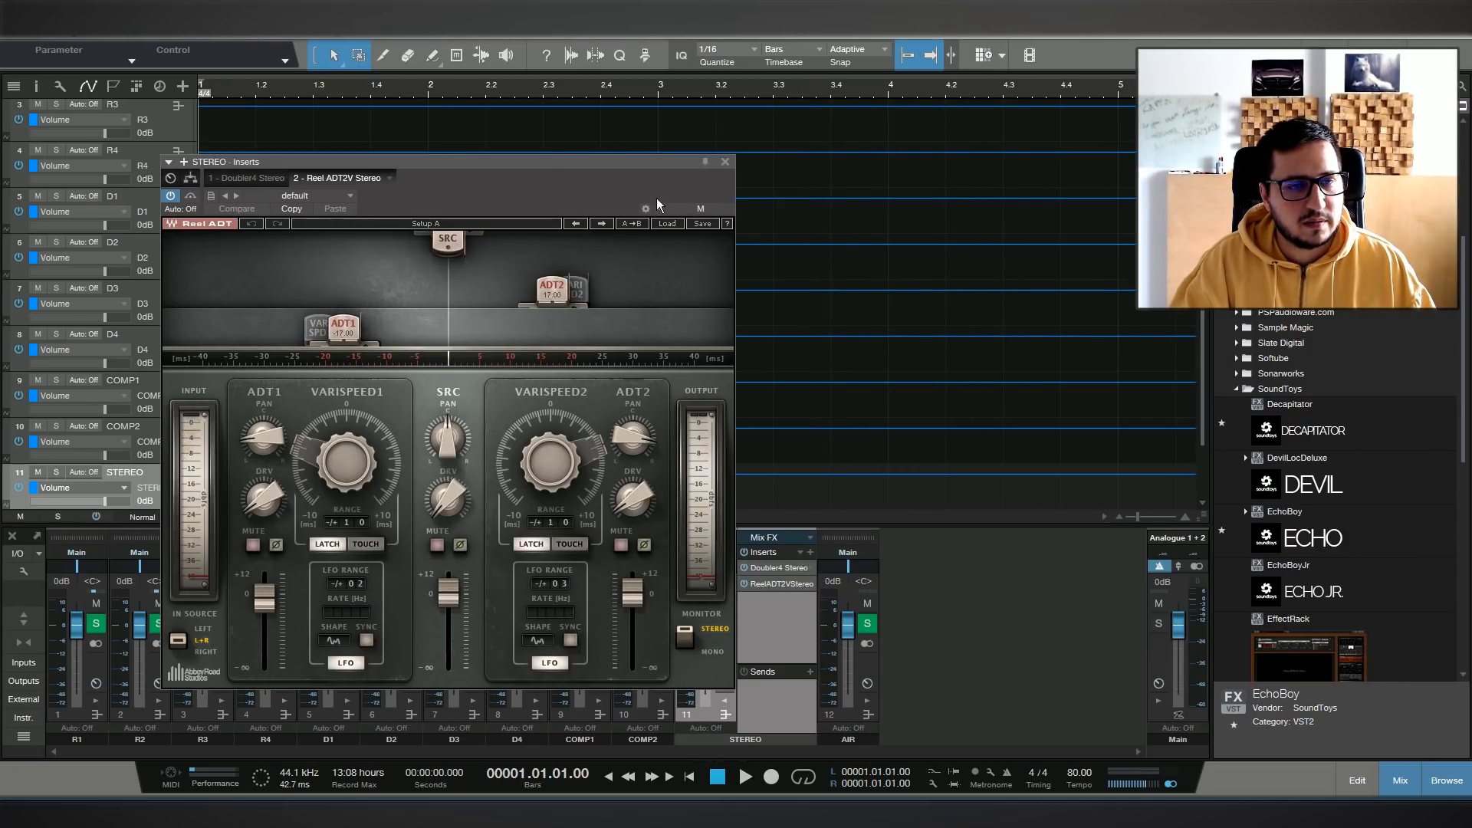
{"action": "left_click", "coordinate": [725, 162]}
Add StereoSavage, StereoDelta and MicroShift as further inserts on the STEREO bus.
{"action": "left_click", "coordinate": [810, 552]}
{"action": "type", "text": "STE"}
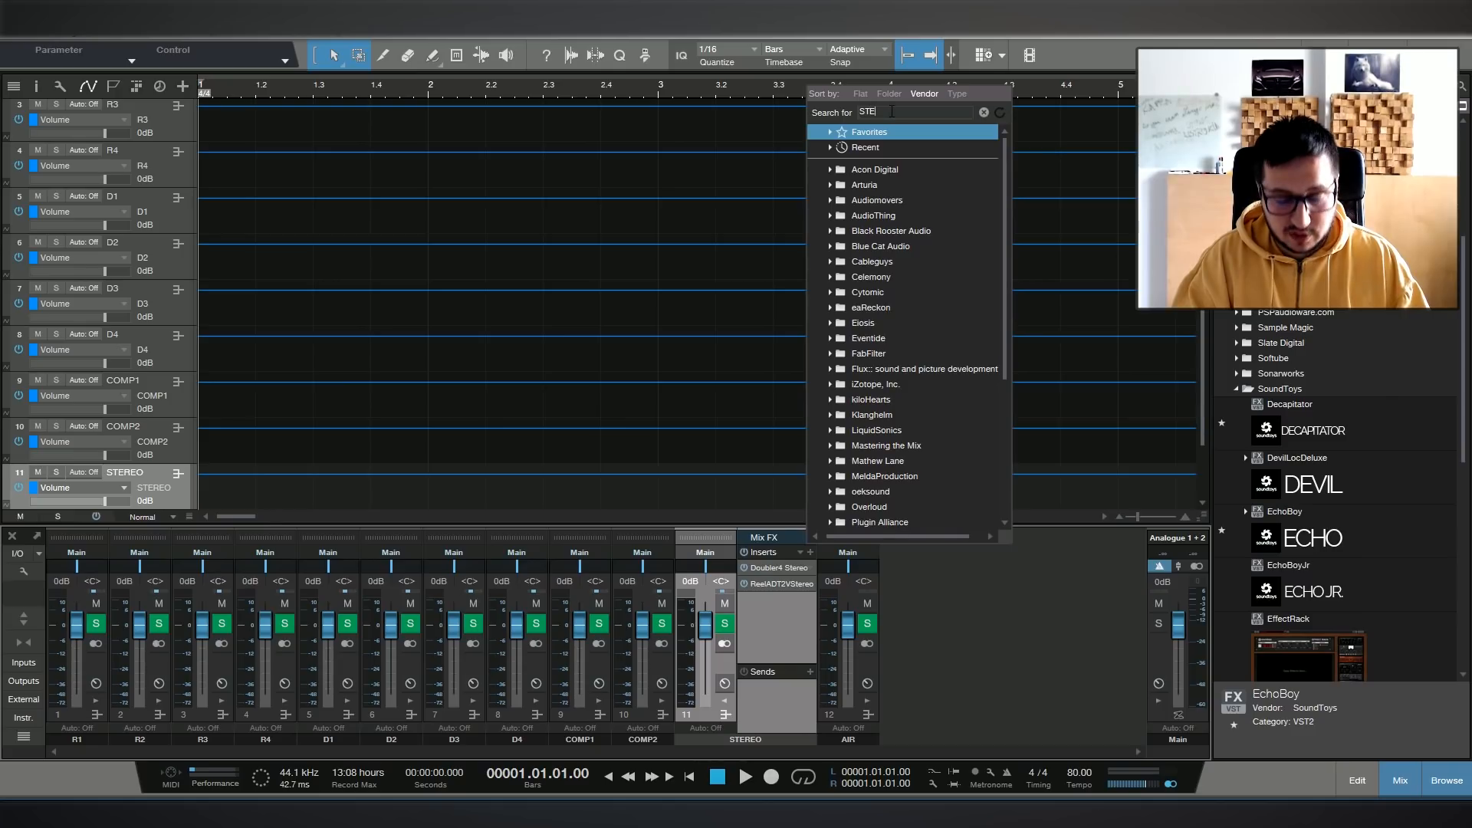
{"action": "type", "text": "RE"}
{"action": "key", "text": "Return"}
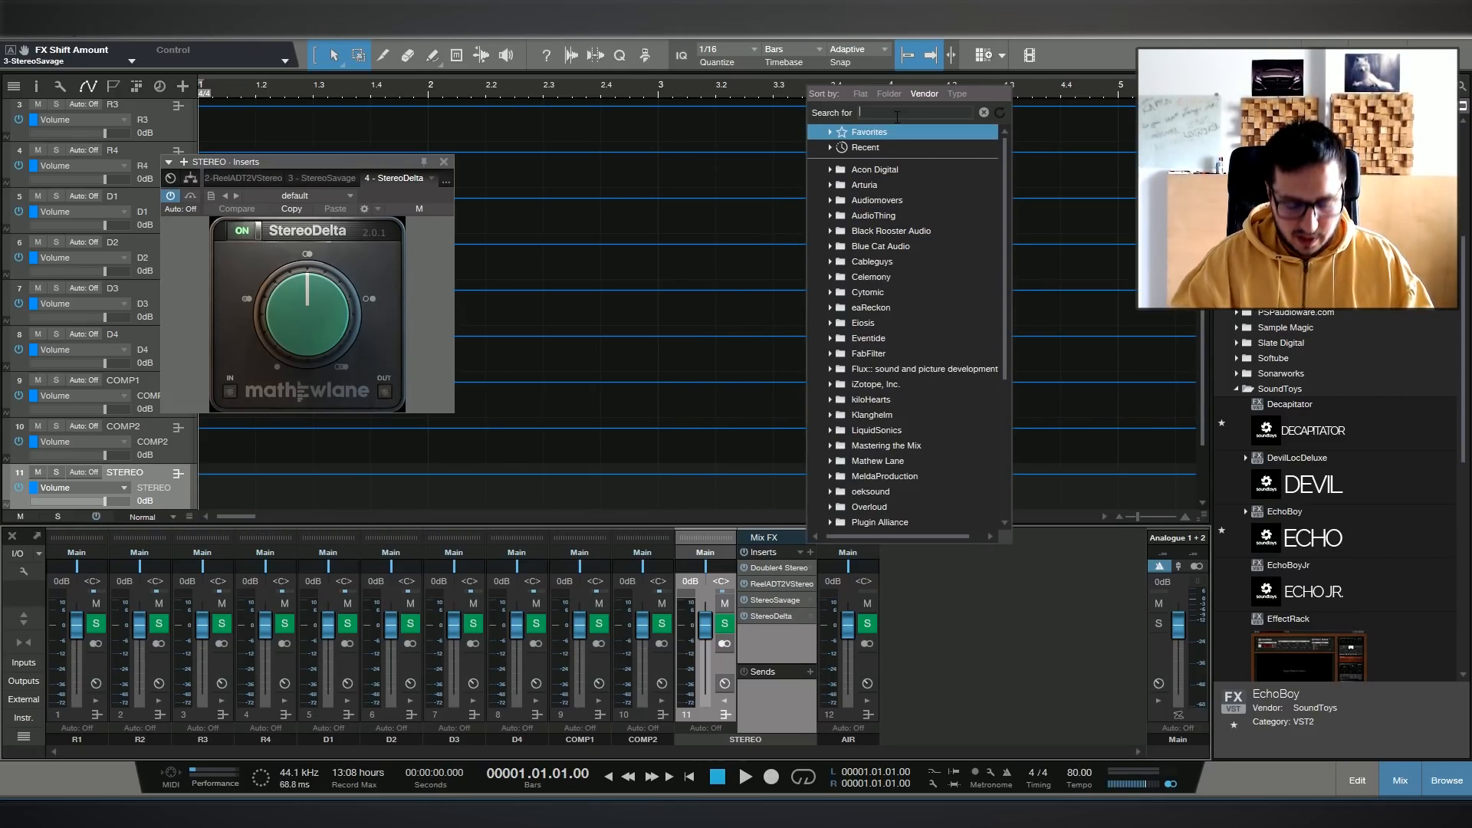
{"action": "type", "text": "MICRO"}
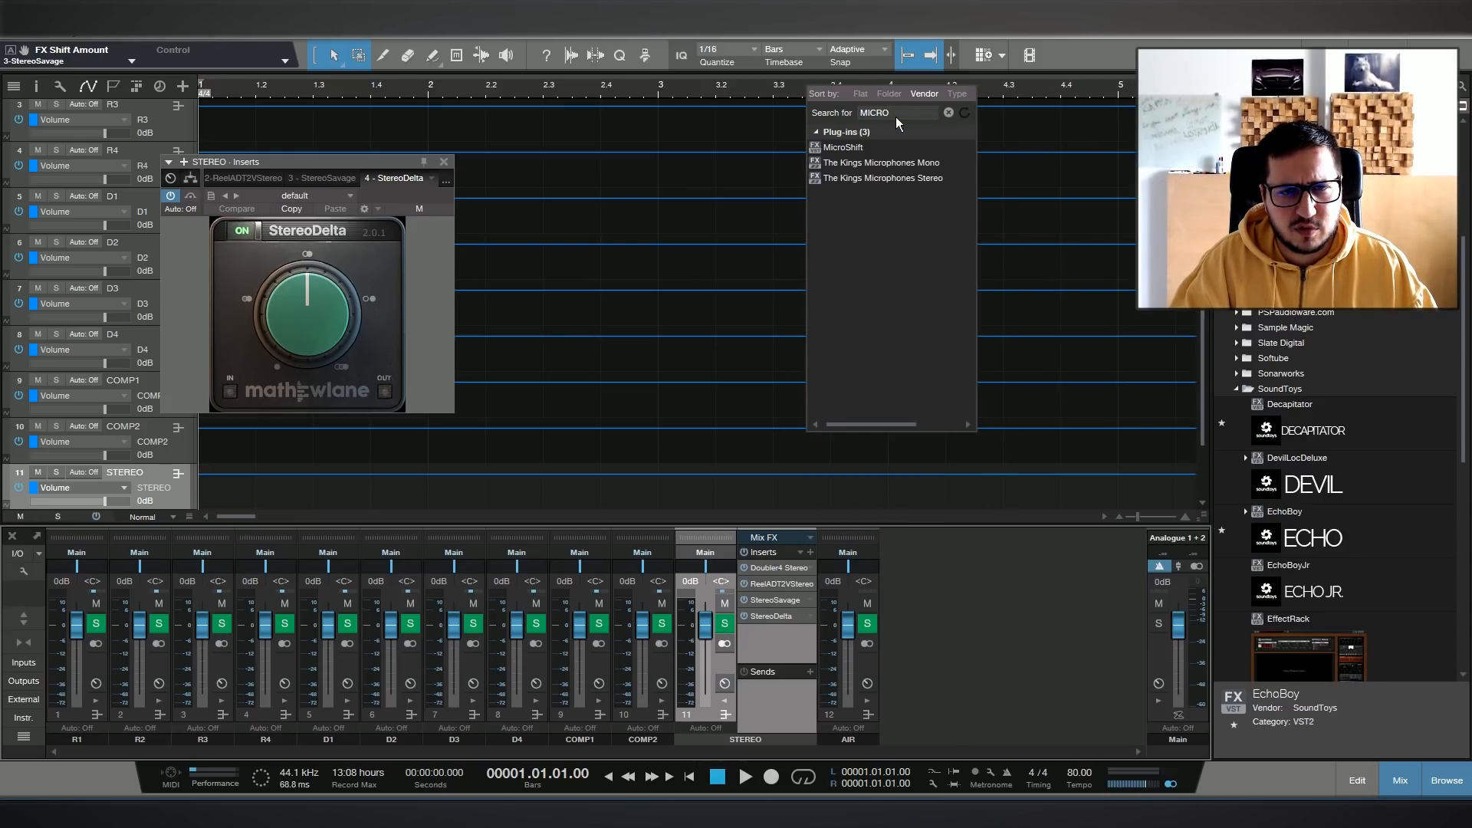
{"action": "double_click", "coordinate": [860, 144]}
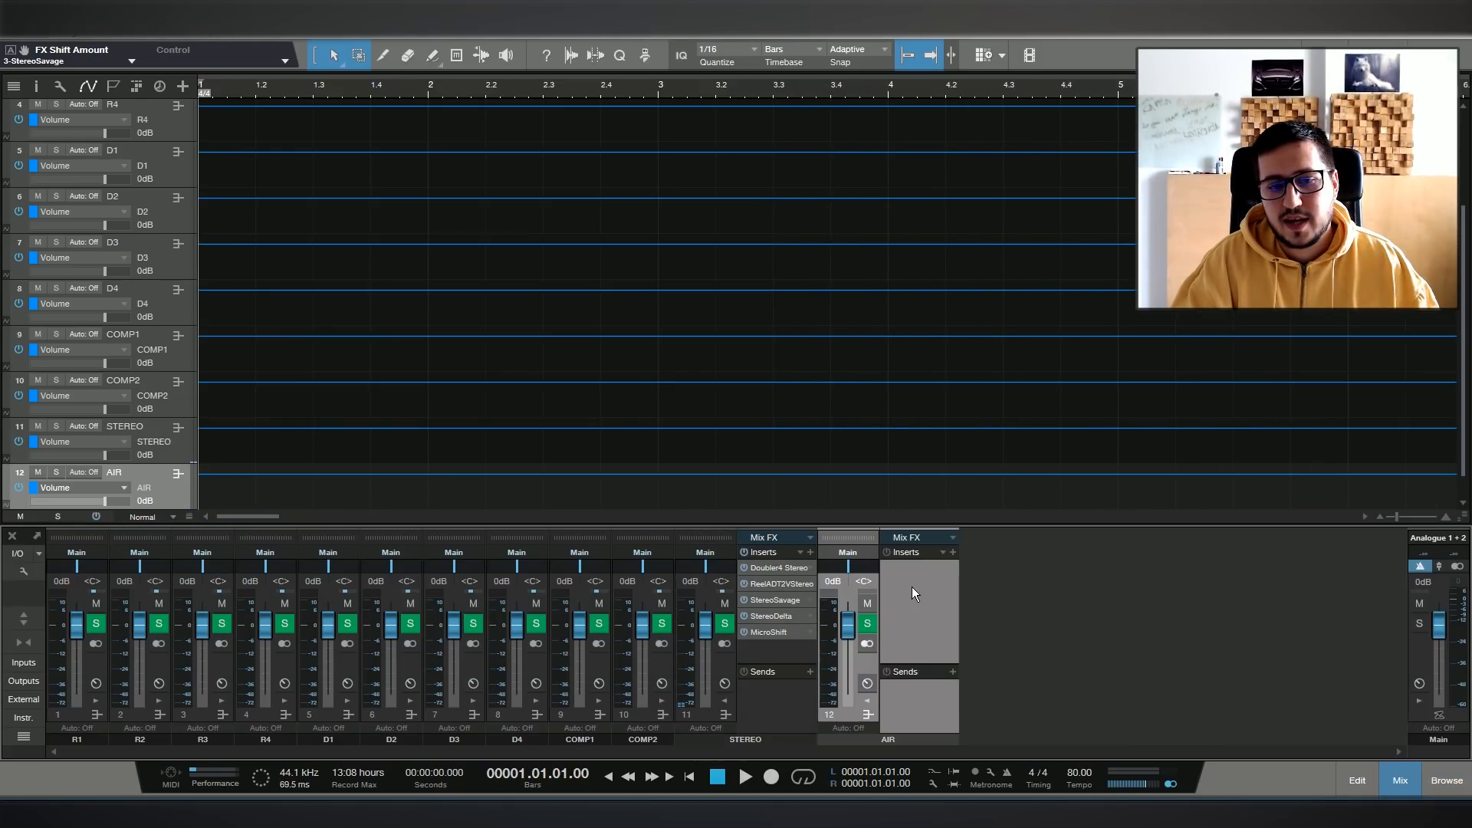
Insert Aphex Vintage Exciter Stereo and Maag EQ2 on the AIR bus, with the Maag air band at 10 kHz.
{"action": "left_click", "coordinate": [953, 553]}
{"action": "left_click", "coordinate": [1034, 114]}
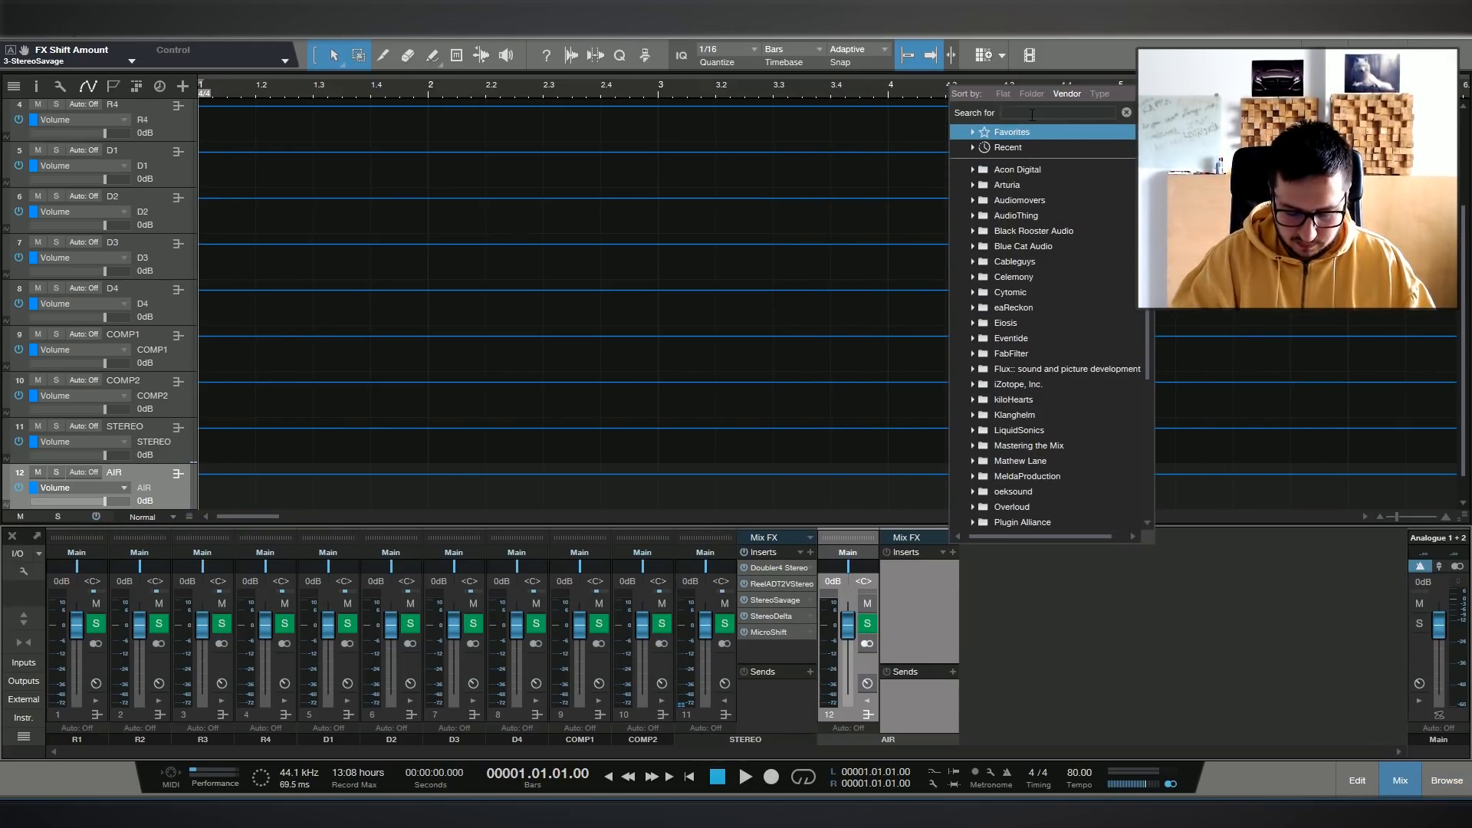
{"action": "type", "text": "APHEX"}
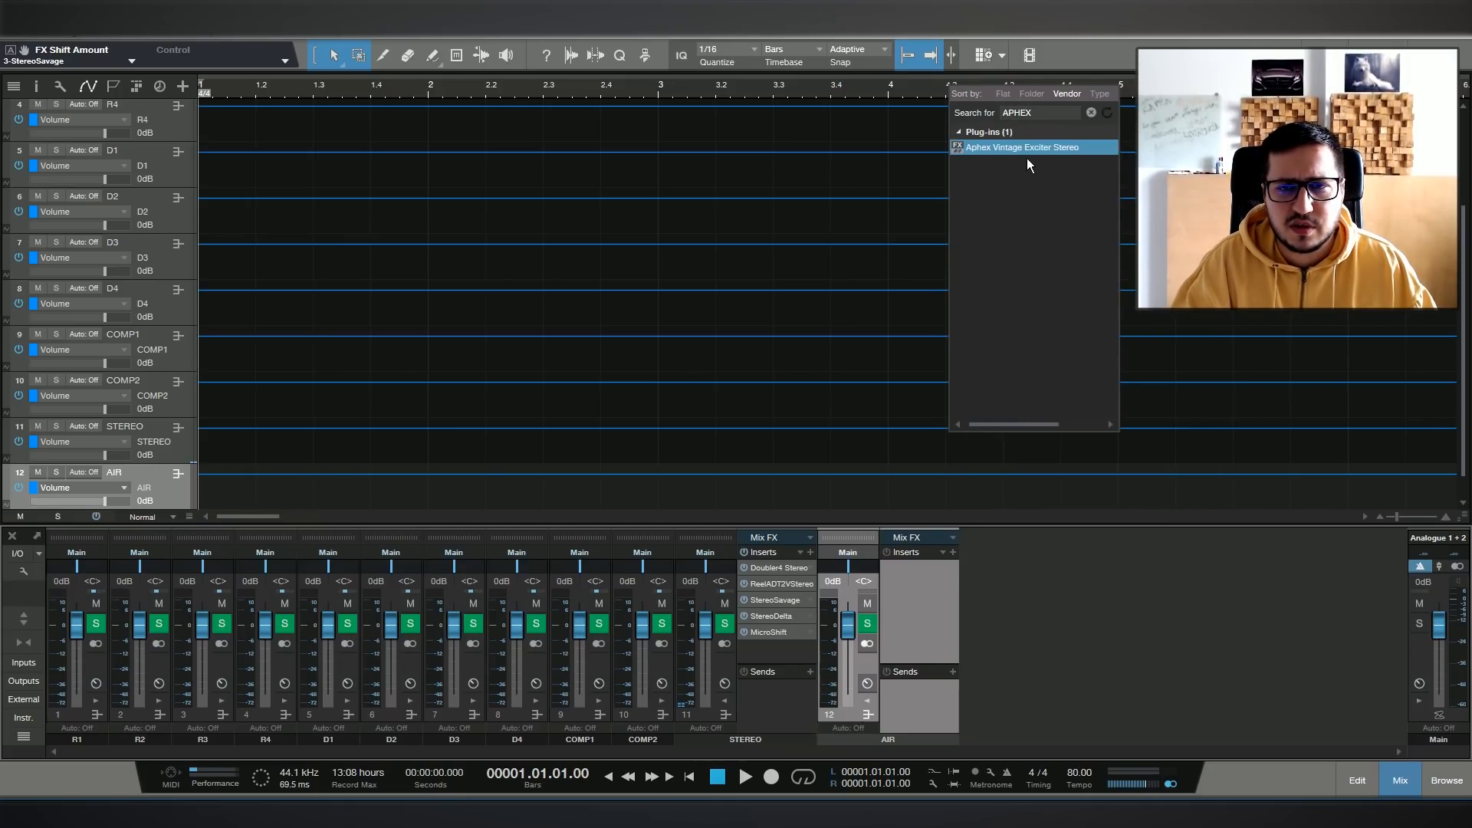
{"action": "double_click", "coordinate": [1044, 149]}
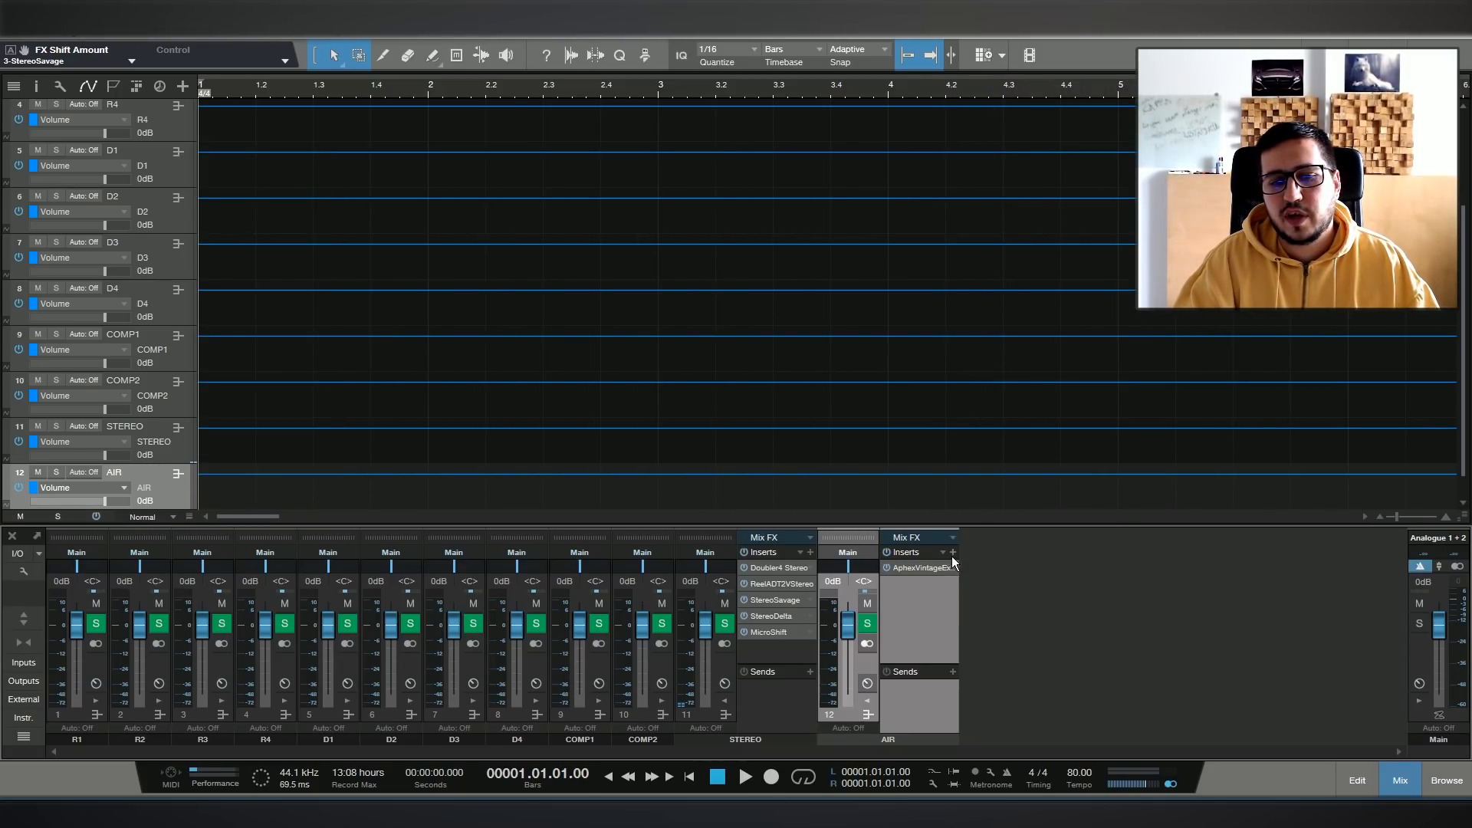
{"action": "left_click", "coordinate": [953, 552]}
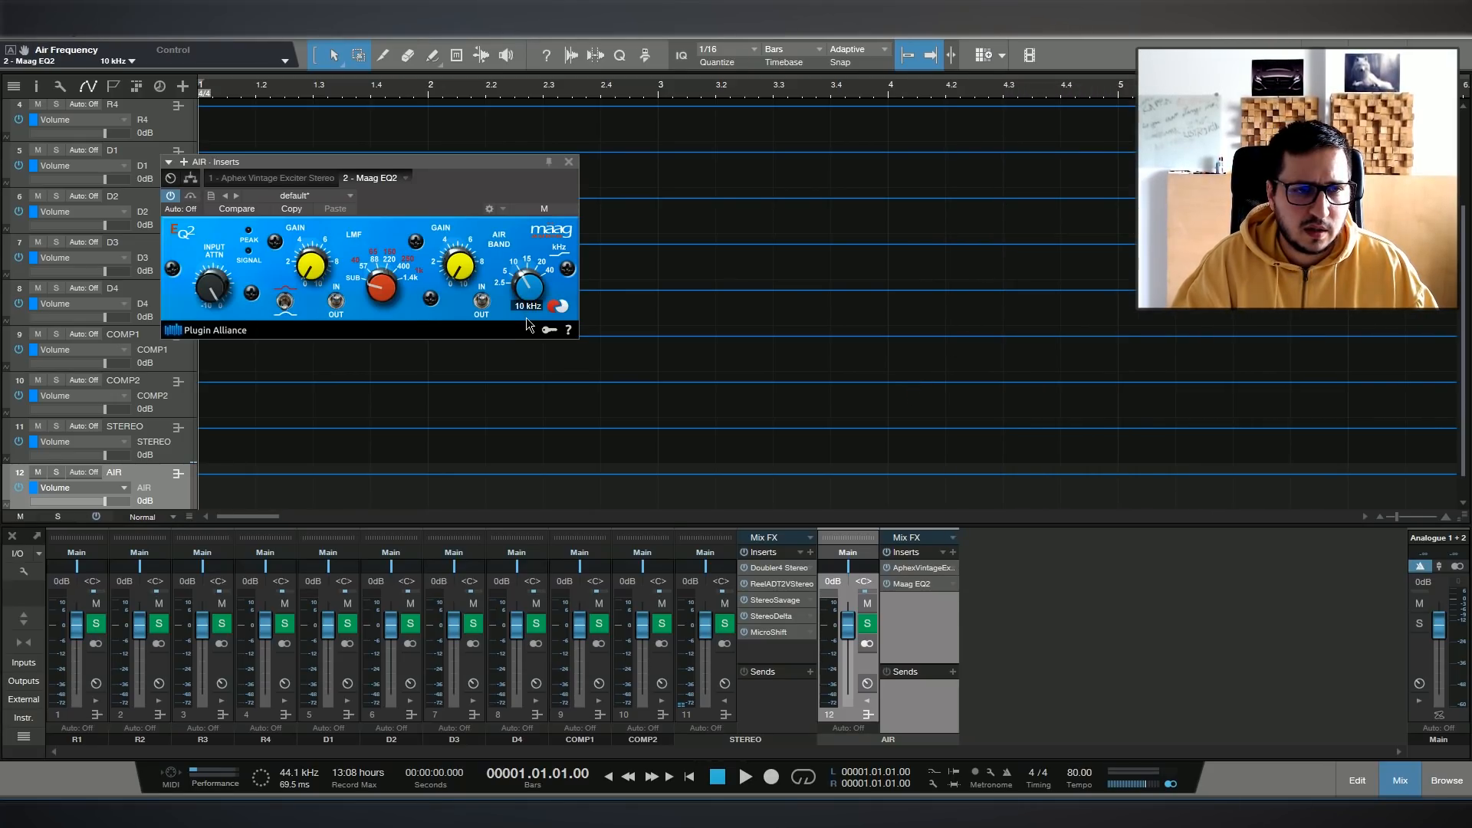
Add FabFilter Pro-Q 2 ahead of Maag EQ2 on the AIR bus, with a low cut at about 1124 Hz.
{"action": "left_click", "coordinate": [951, 547]}
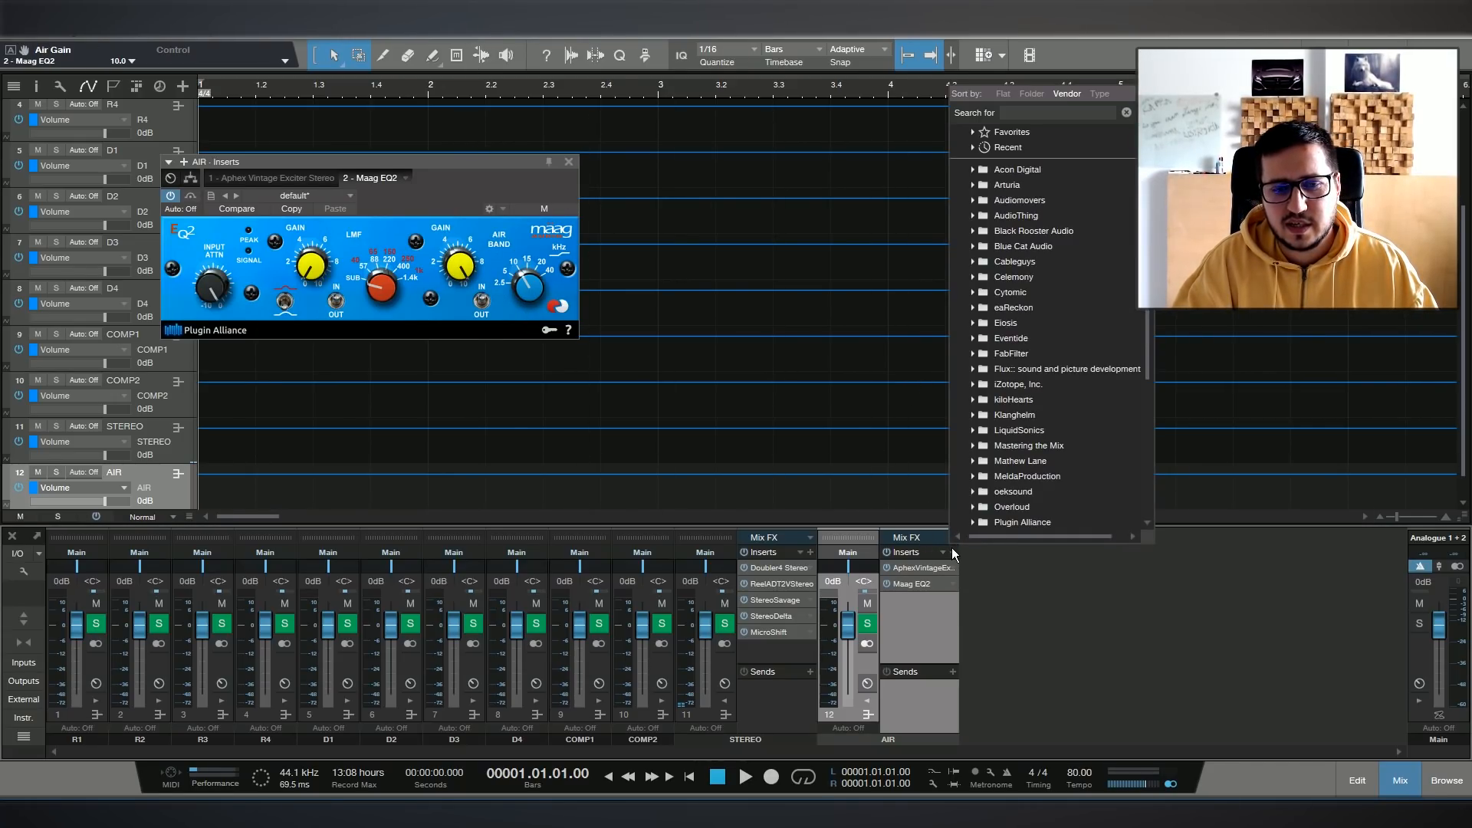
{"action": "type", "text": "Pl"}
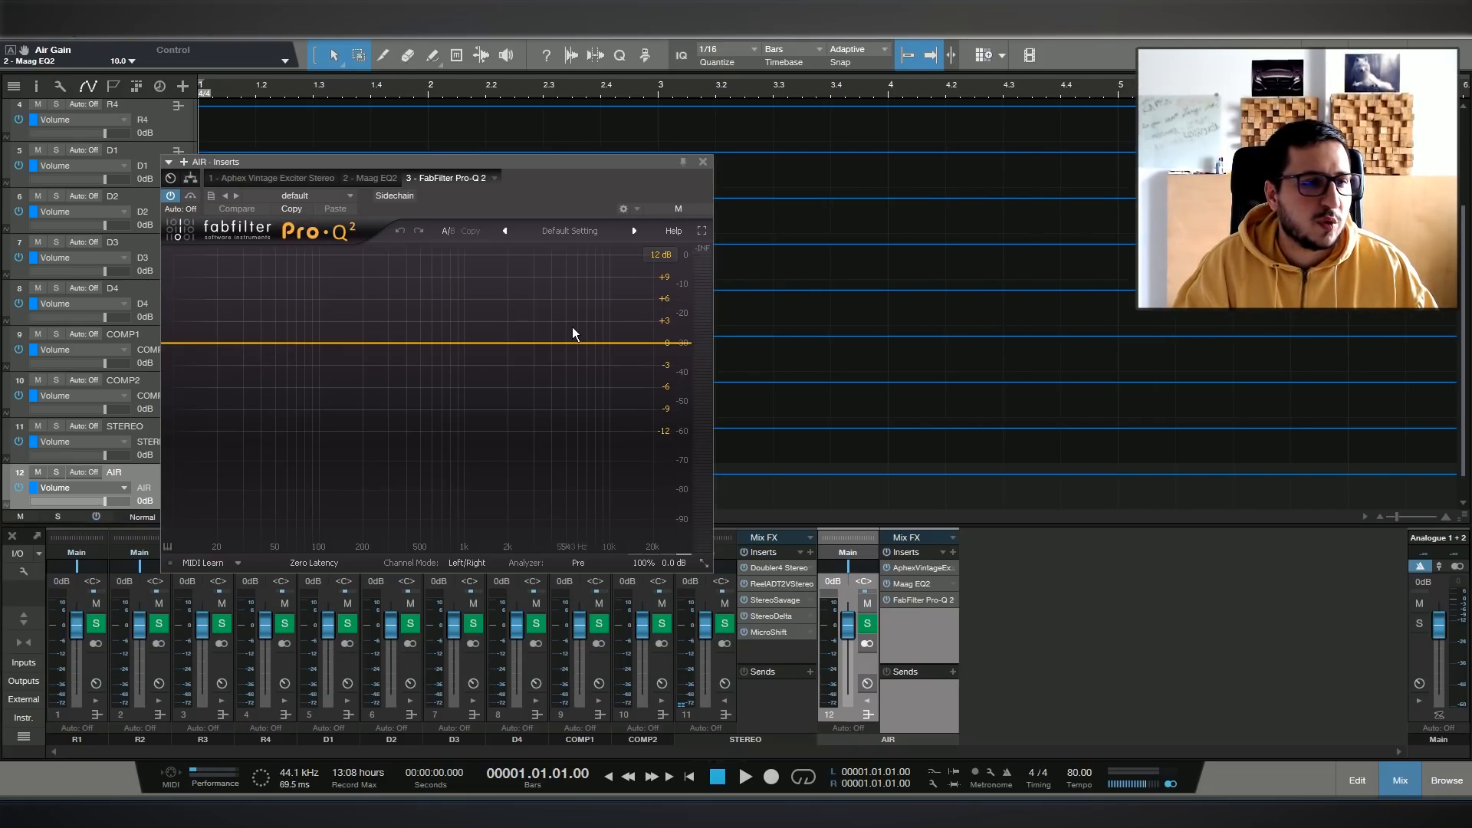
{"action": "left_click_drag", "start_coordinate": [164, 342], "coordinate": [361, 343]}
{"action": "left_click_drag", "start_coordinate": [302, 432], "coordinate": [327, 377]}
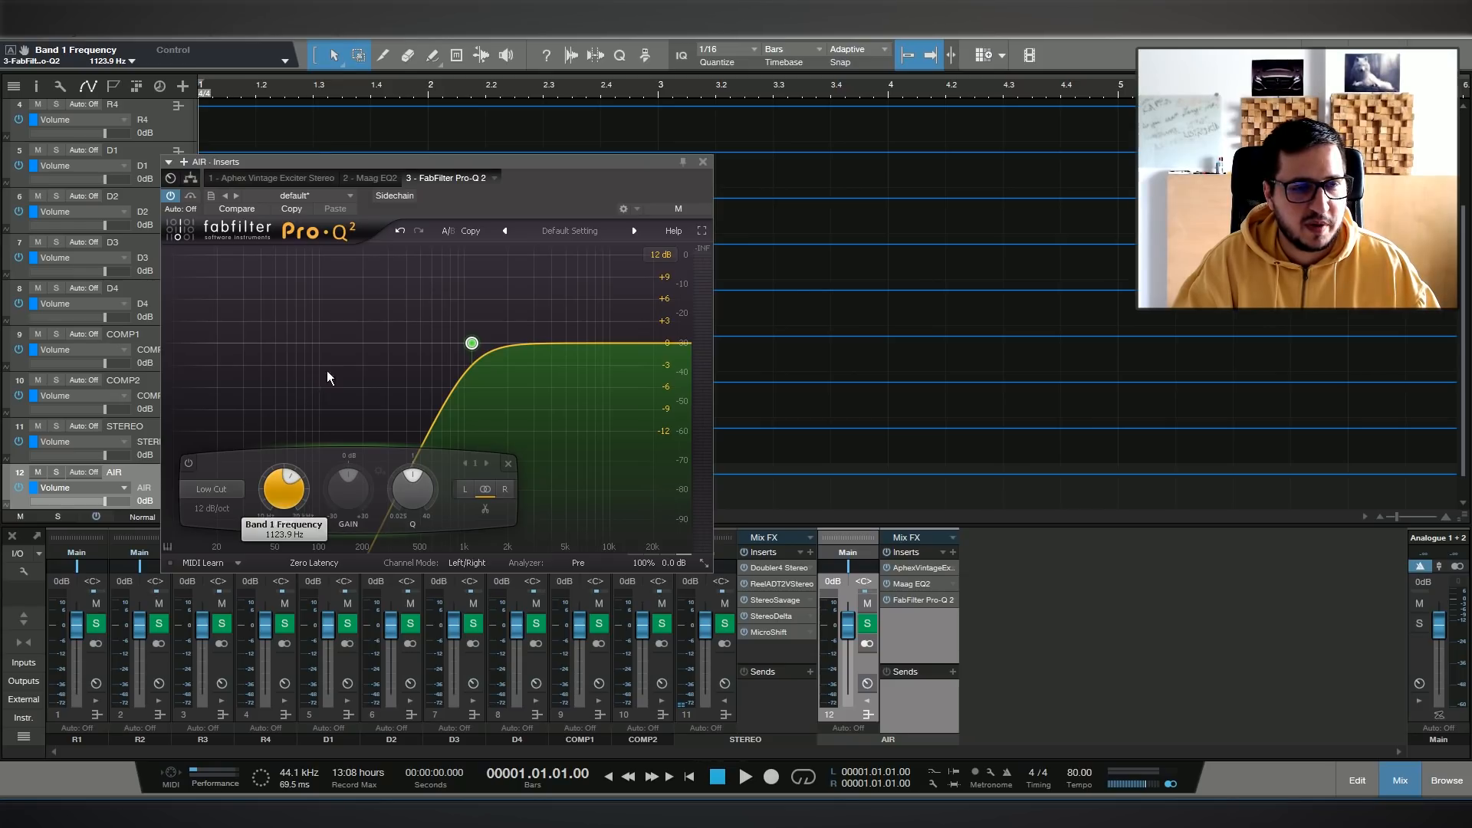
{"action": "left_click", "coordinate": [703, 162]}
{"action": "left_click_drag", "start_coordinate": [912, 583], "coordinate": [903, 633]}
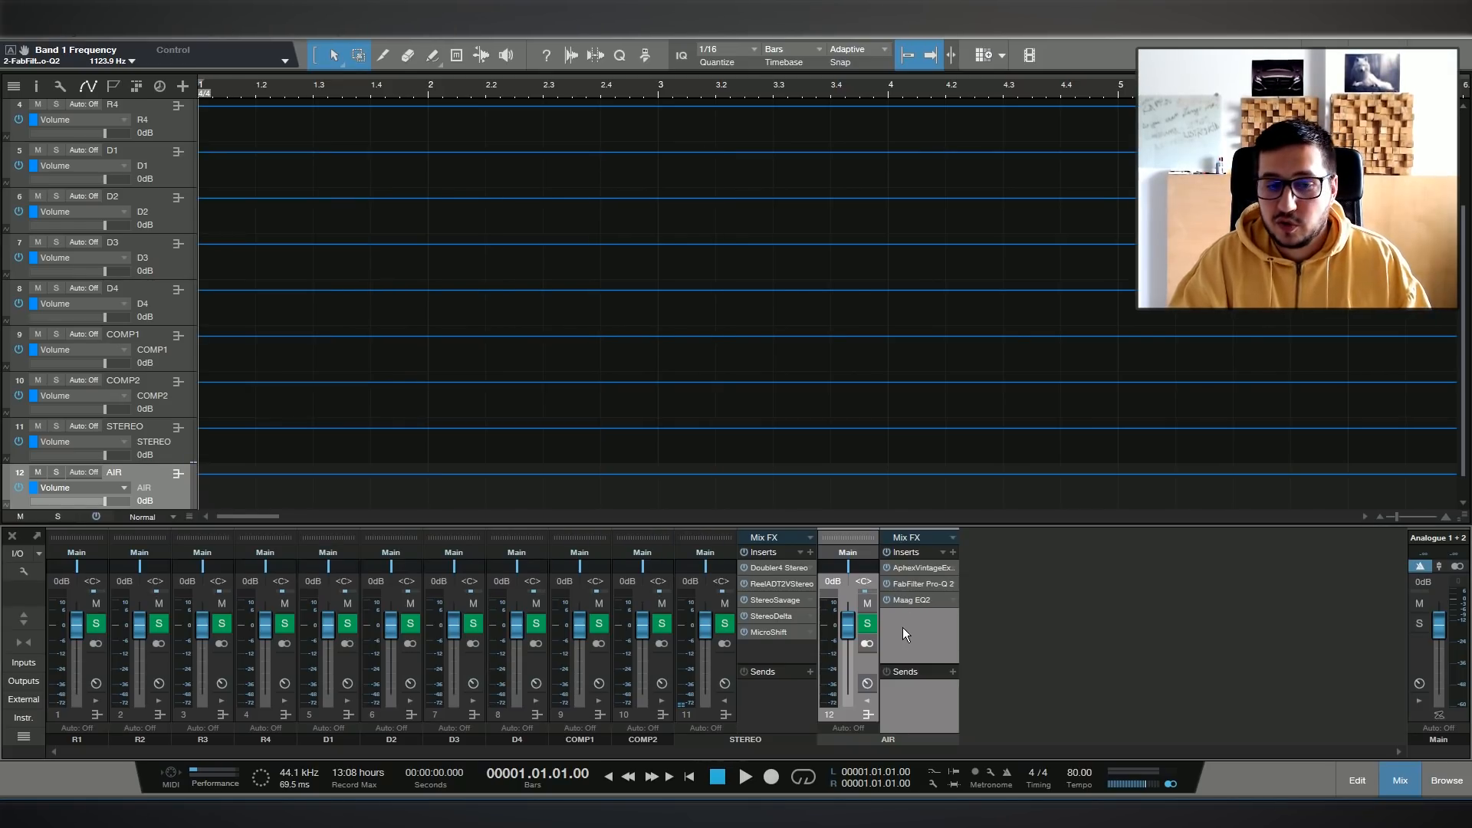
Set the track height to Tiny and add ten stereo audio tracks below the effect buses.
{"action": "left_click", "coordinate": [744, 550]}
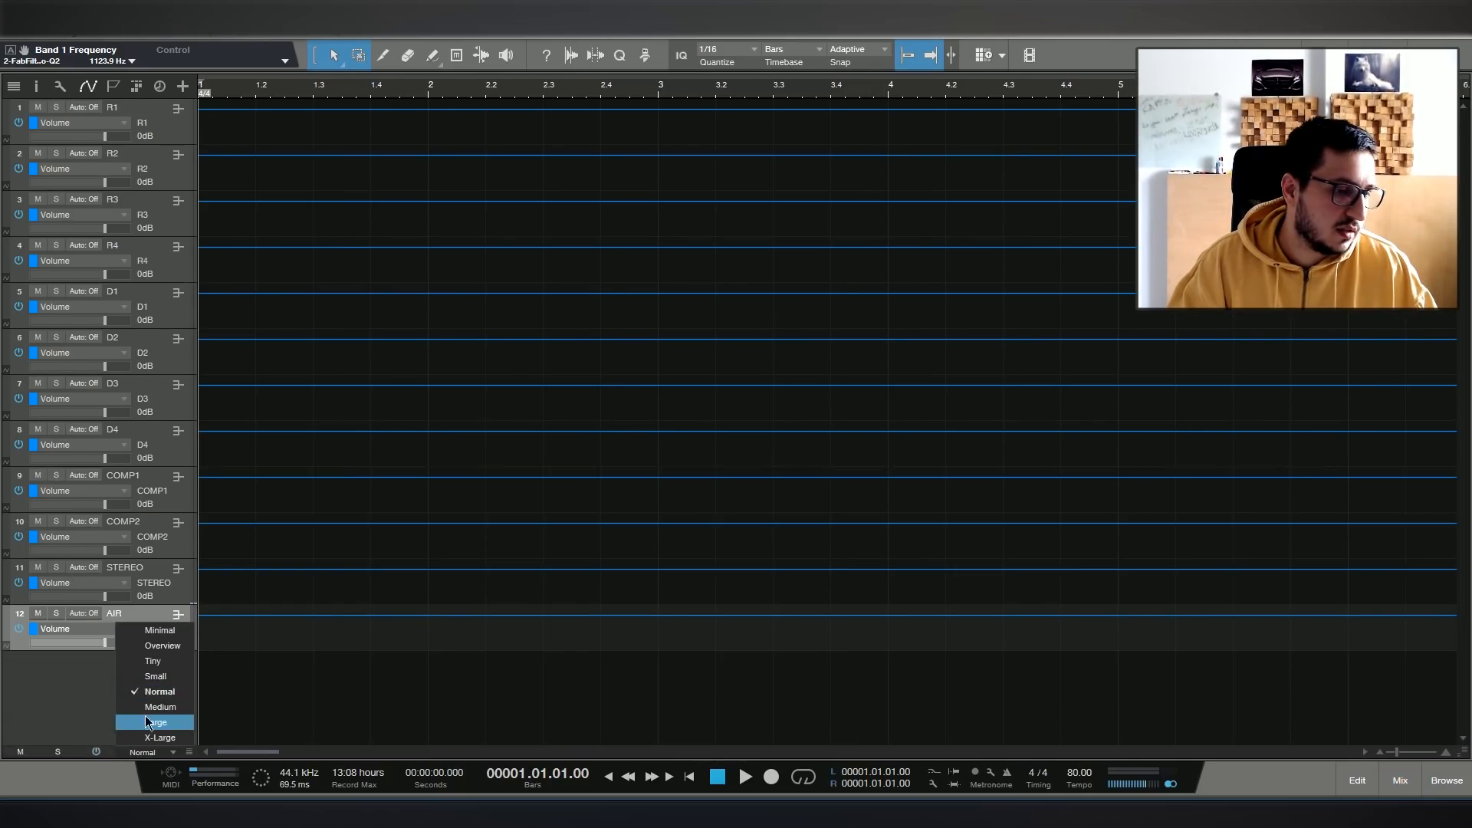
{"action": "left_click", "coordinate": [153, 661]}
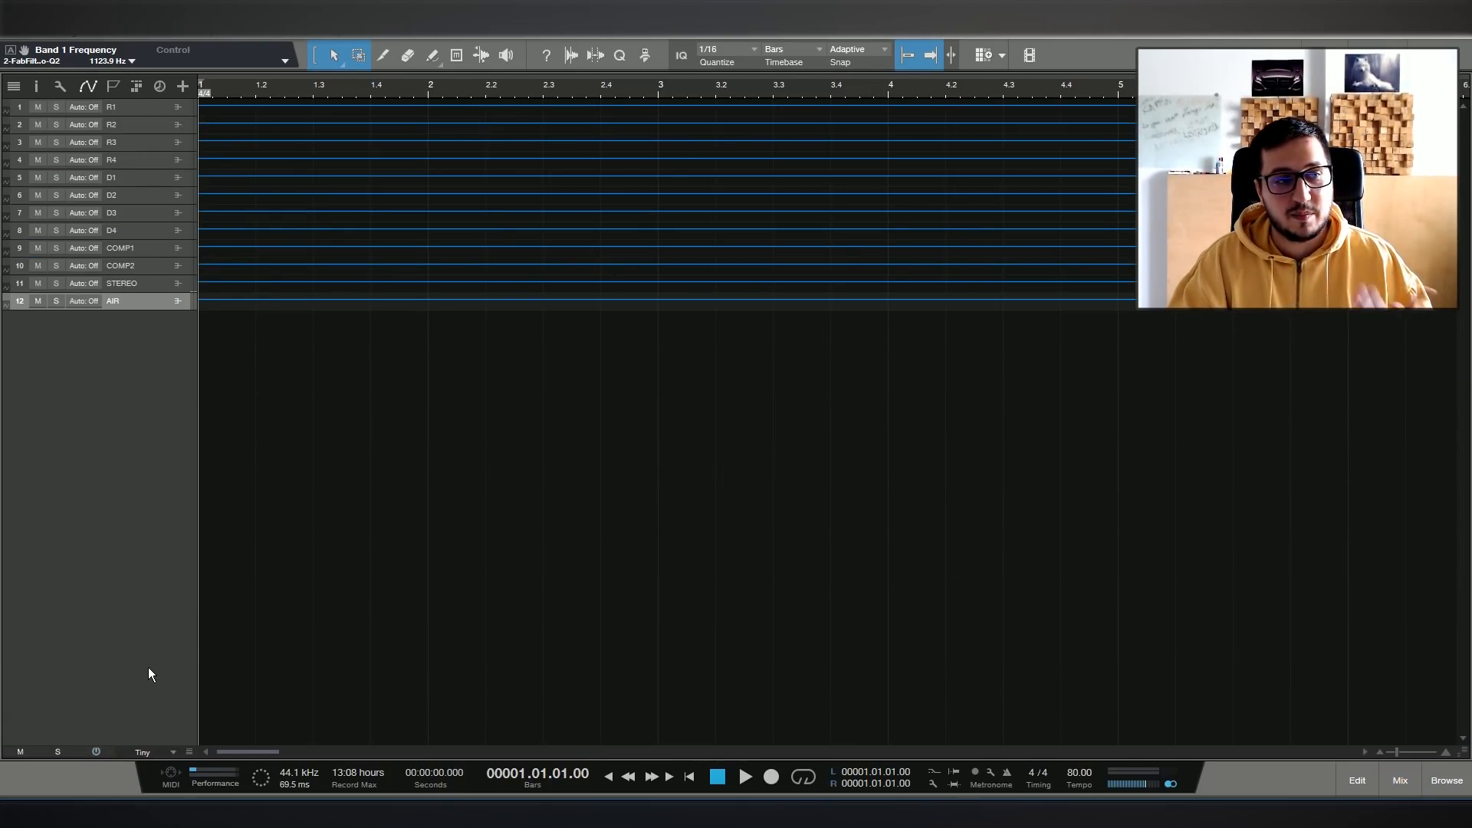
{"action": "double_click", "coordinate": [118, 463]}
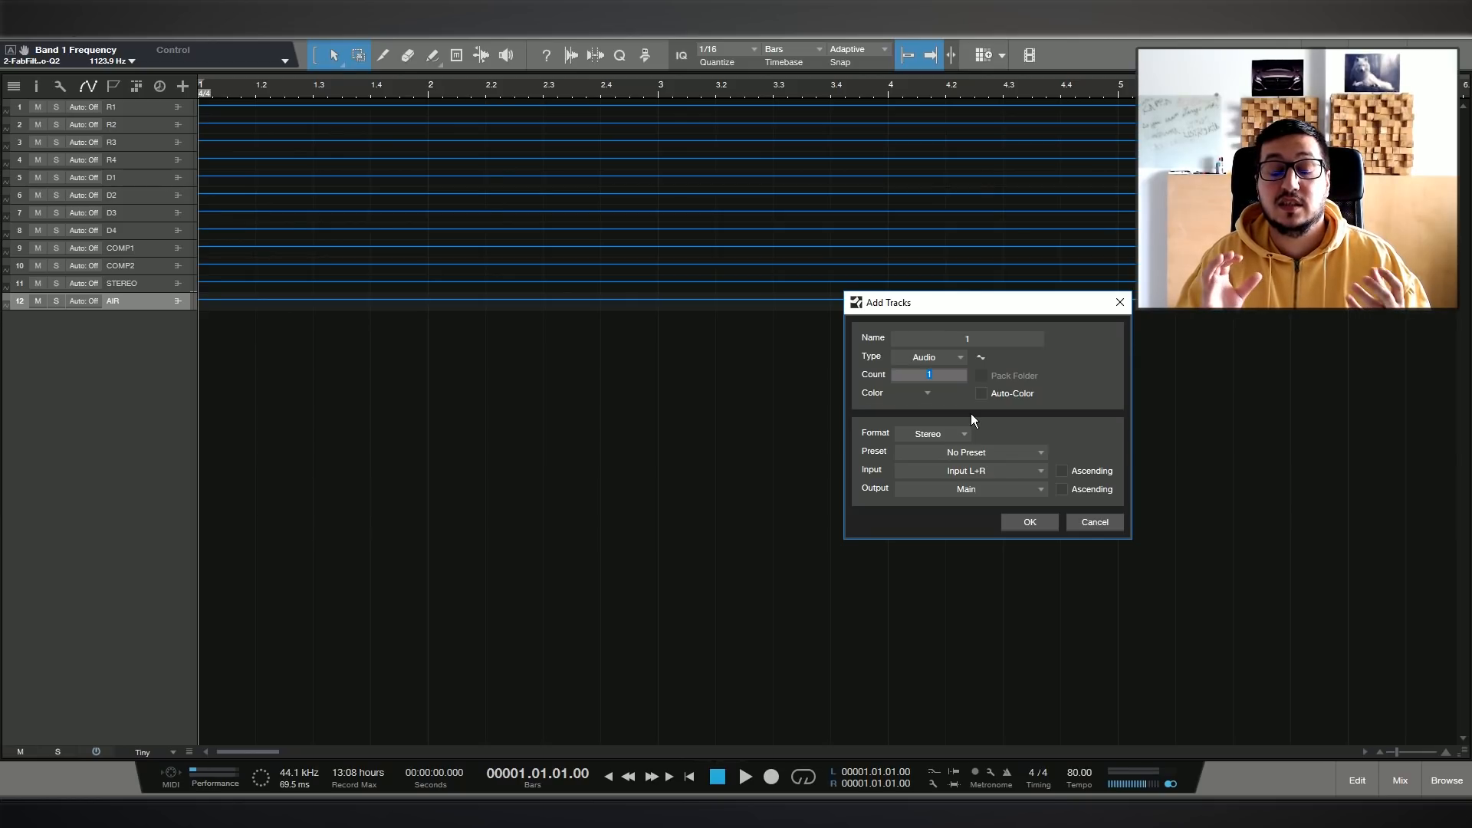
{"action": "type", "text": "10"}
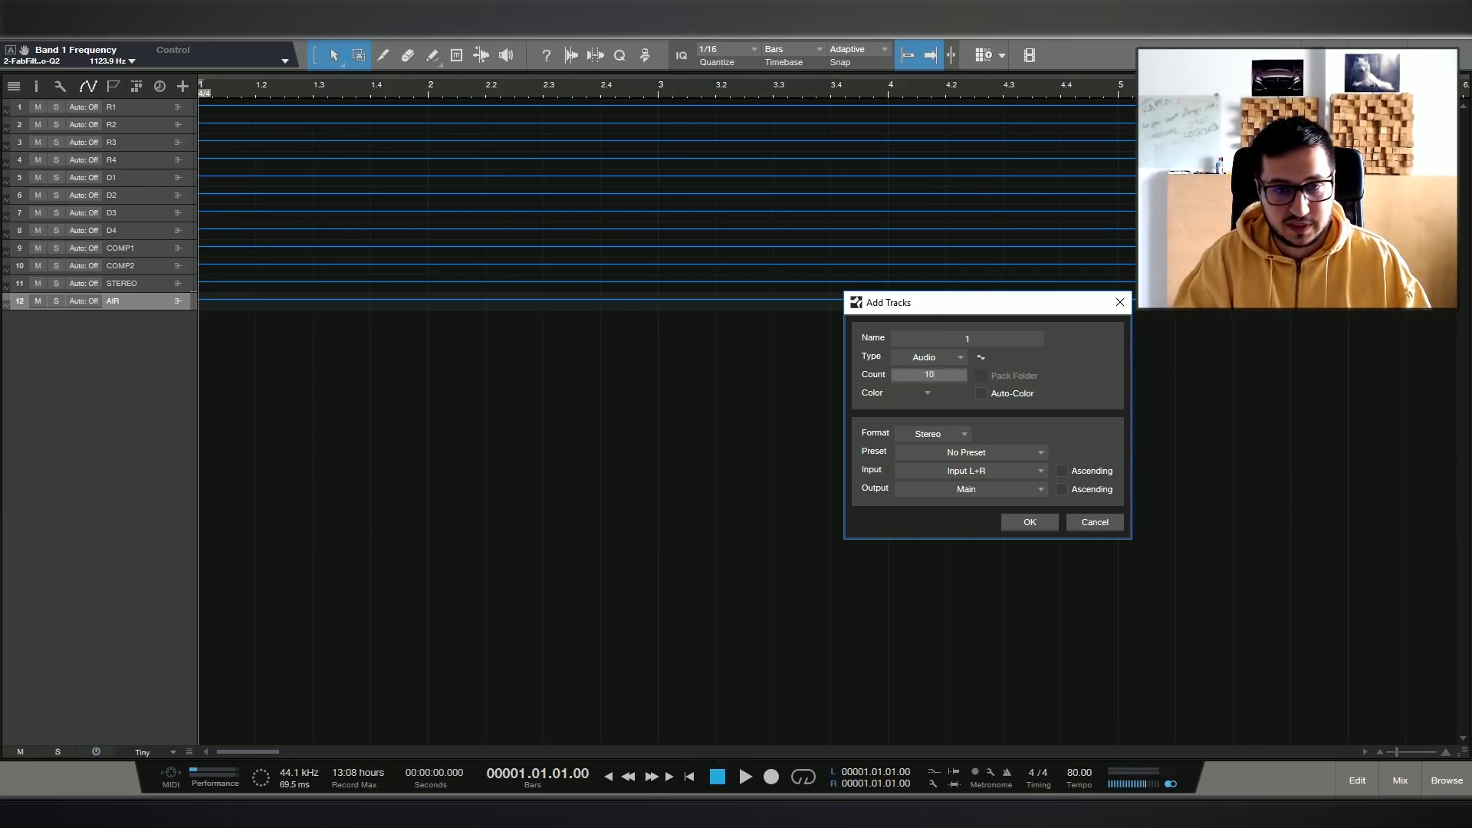
{"action": "left_click", "coordinate": [1029, 525]}
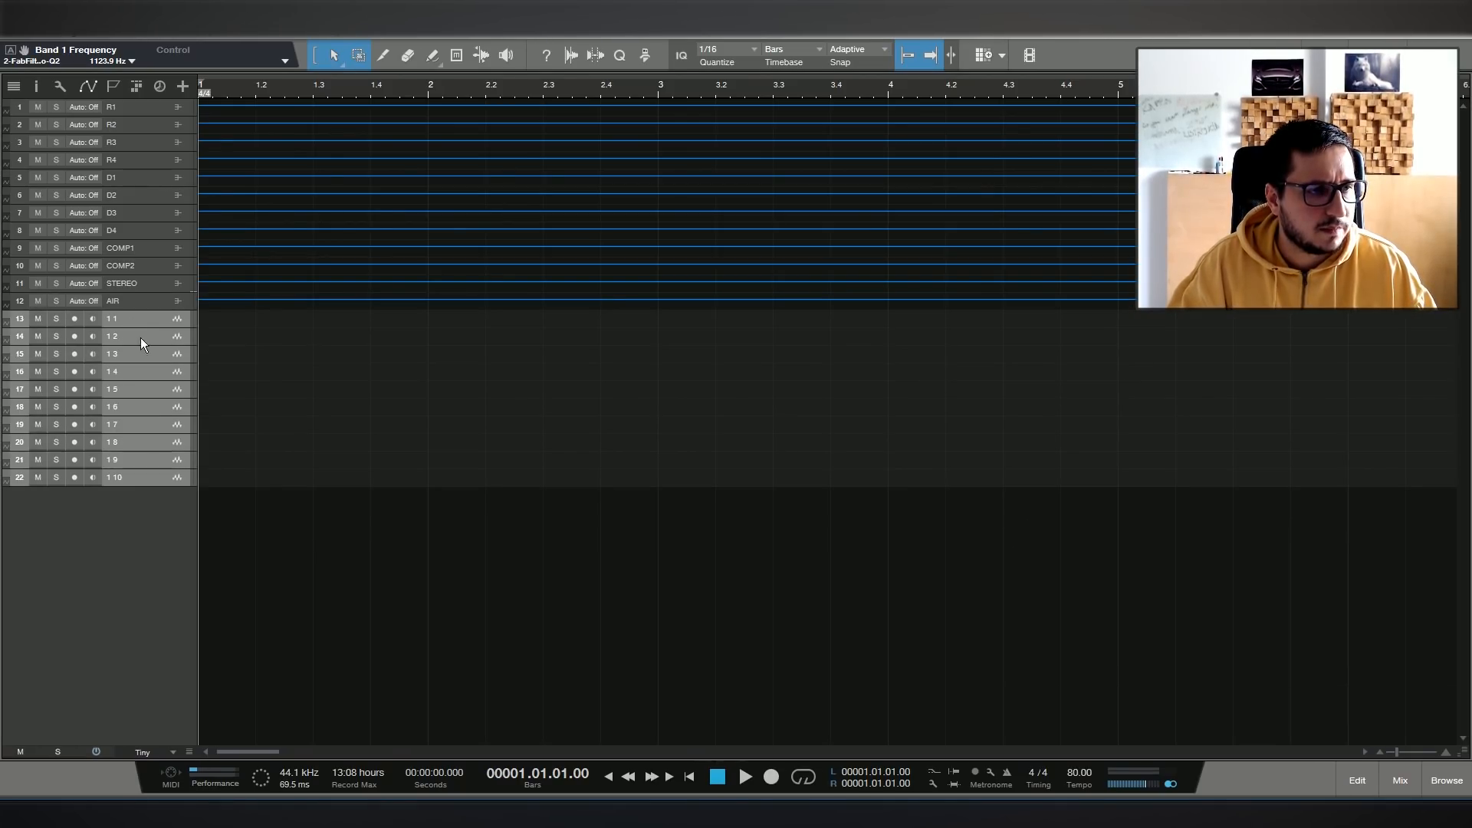
Pack the ten new audio tracks into a folder named INSTRUMENTAL and move it to the start of the track list.
{"action": "right_click", "coordinate": [145, 460]}
{"action": "left_click", "coordinate": [245, 389]}
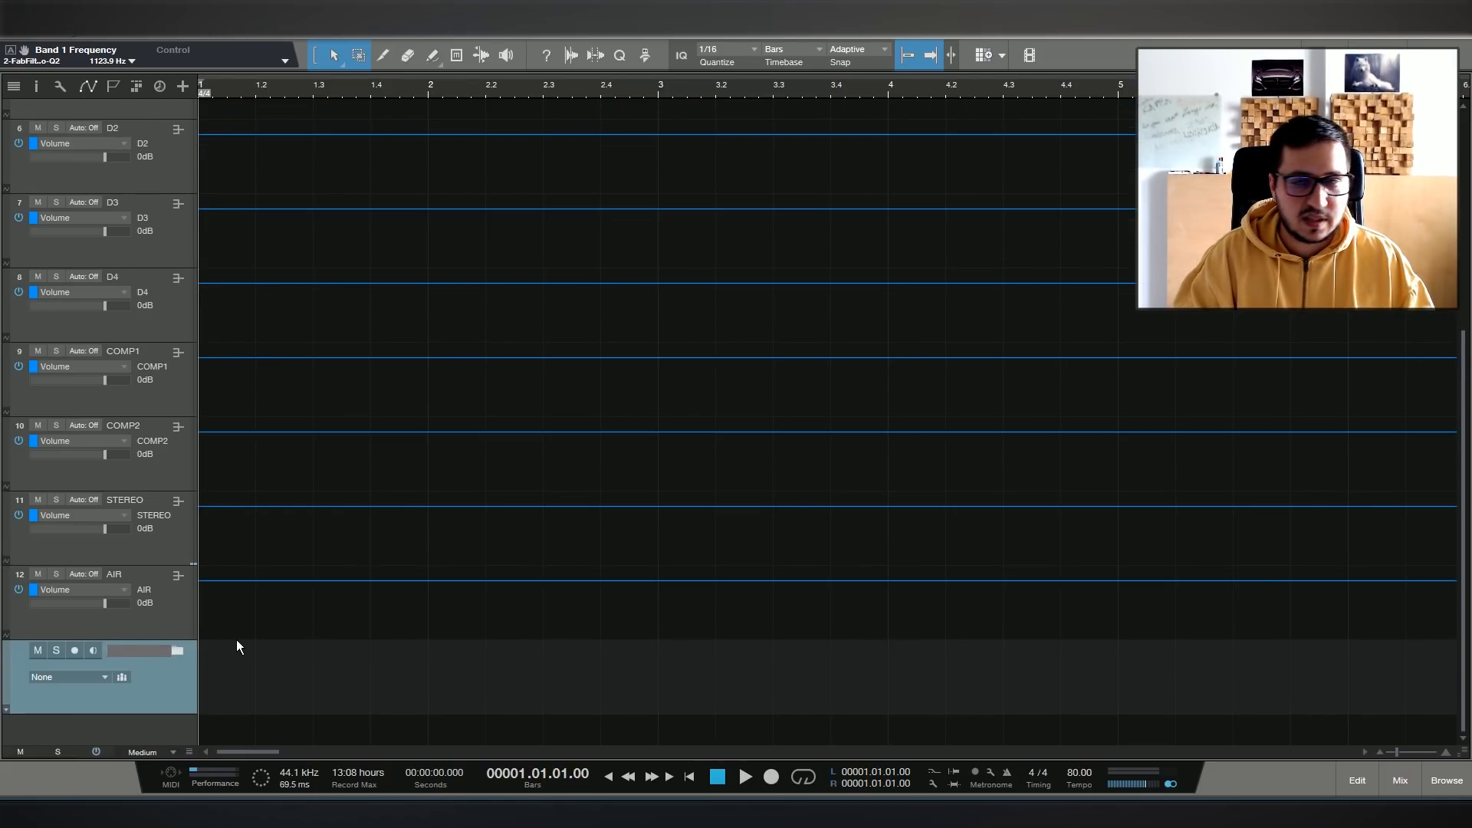
{"action": "type", "text": "ISTRUMENTAL"}
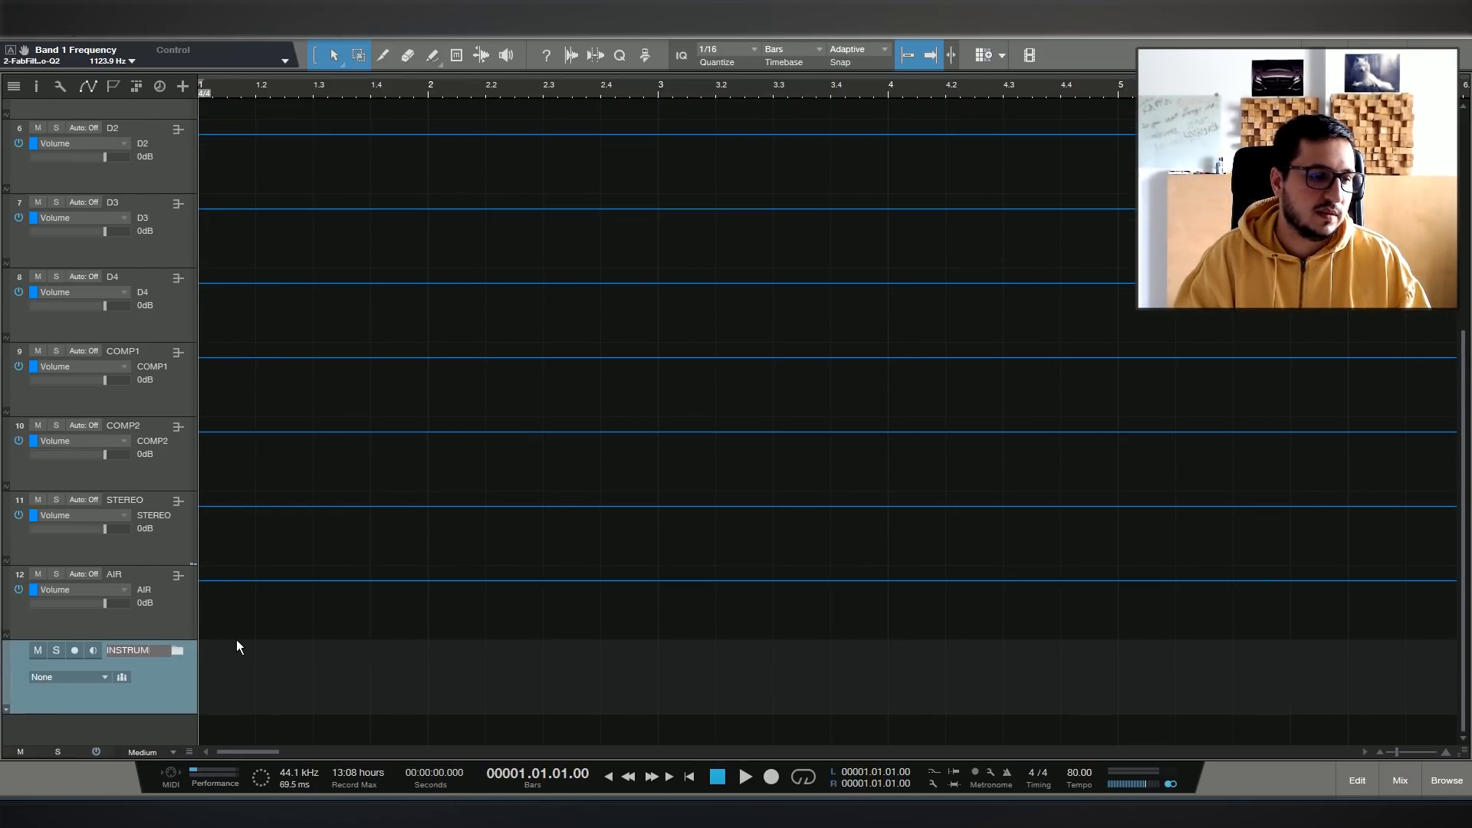
{"action": "key", "text": "Return"}
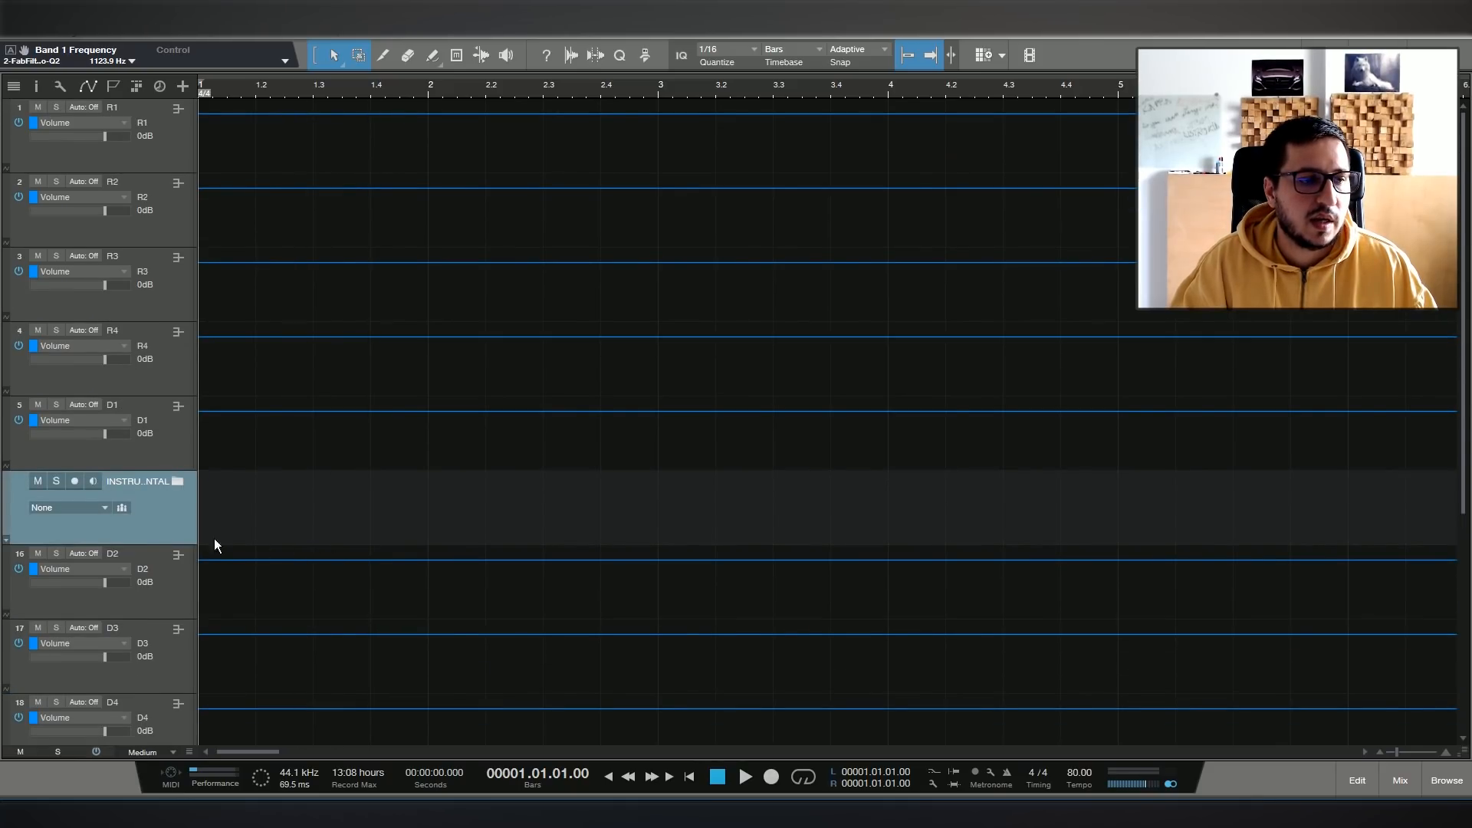
{"action": "left_click_drag", "start_coordinate": [148, 500], "coordinate": [154, 124]}
Route the INSTRUMENTAL folder to its own new bus channel and link folder expand/collapse with show/hide in the console.
{"action": "left_click", "coordinate": [1400, 780]}
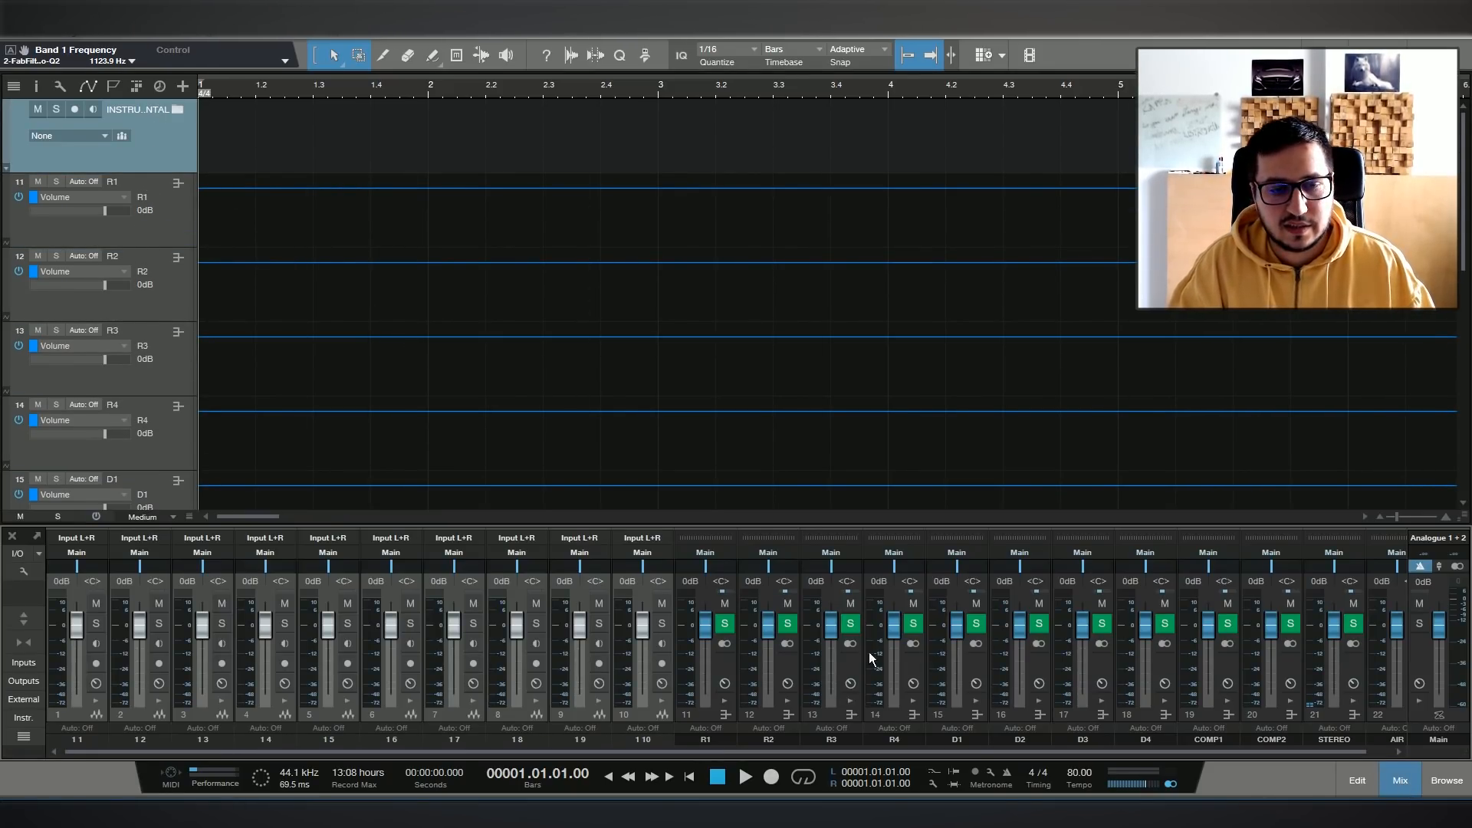
{"action": "left_click", "coordinate": [69, 136]}
{"action": "left_click", "coordinate": [69, 357]}
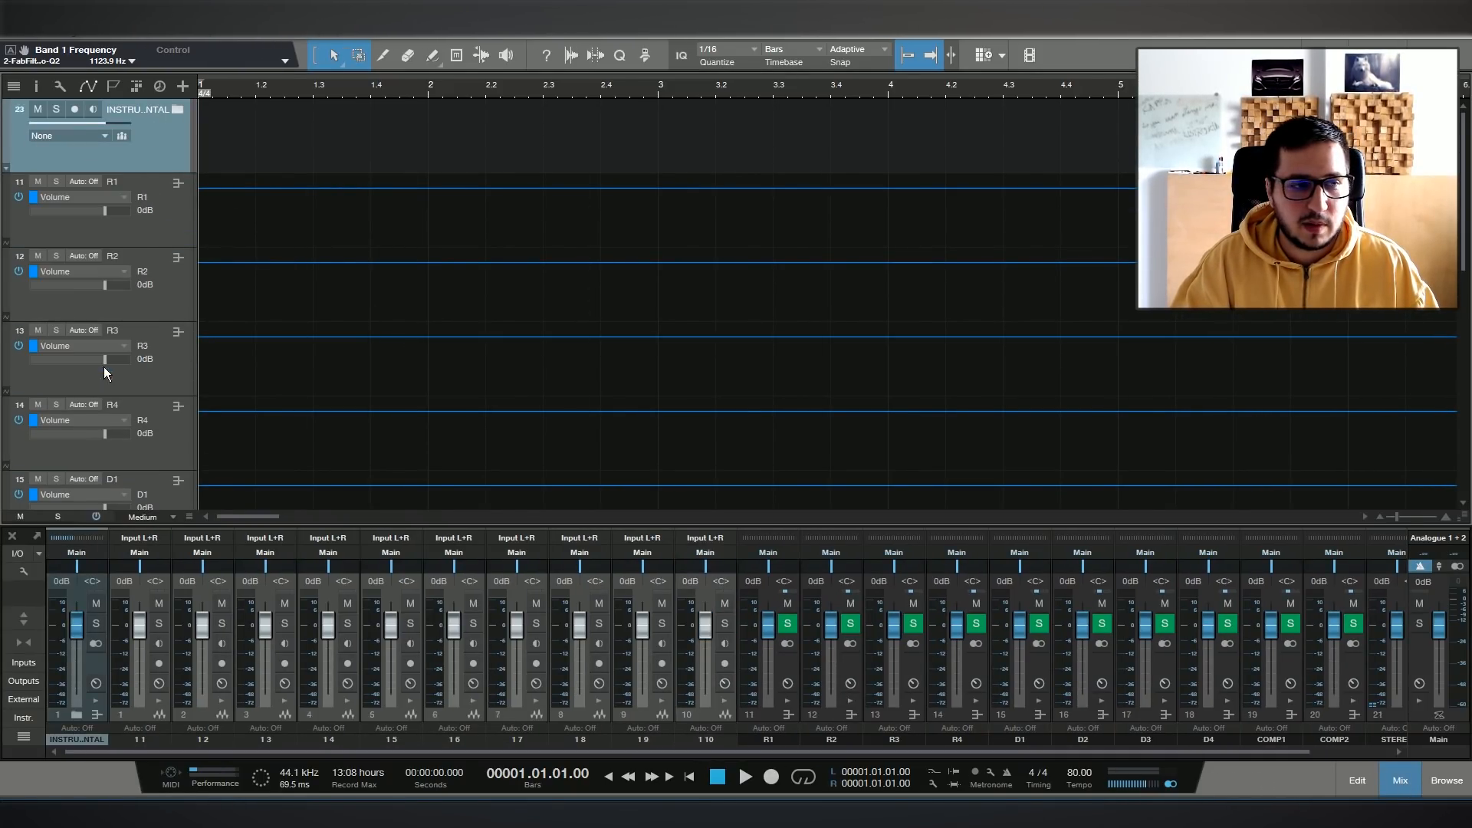
{"action": "left_click", "coordinate": [74, 716]}
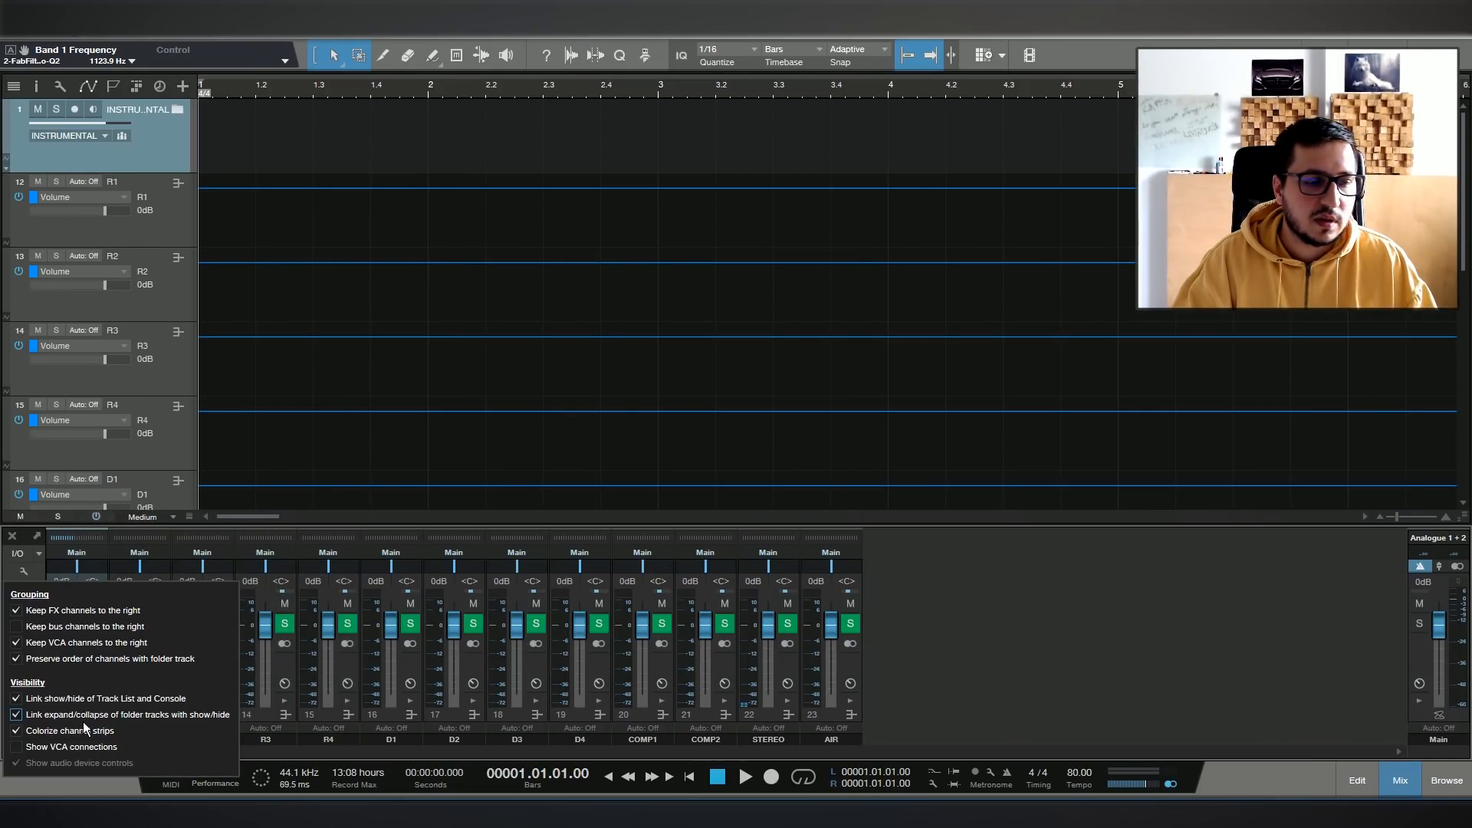
{"action": "left_click", "coordinate": [1007, 695]}
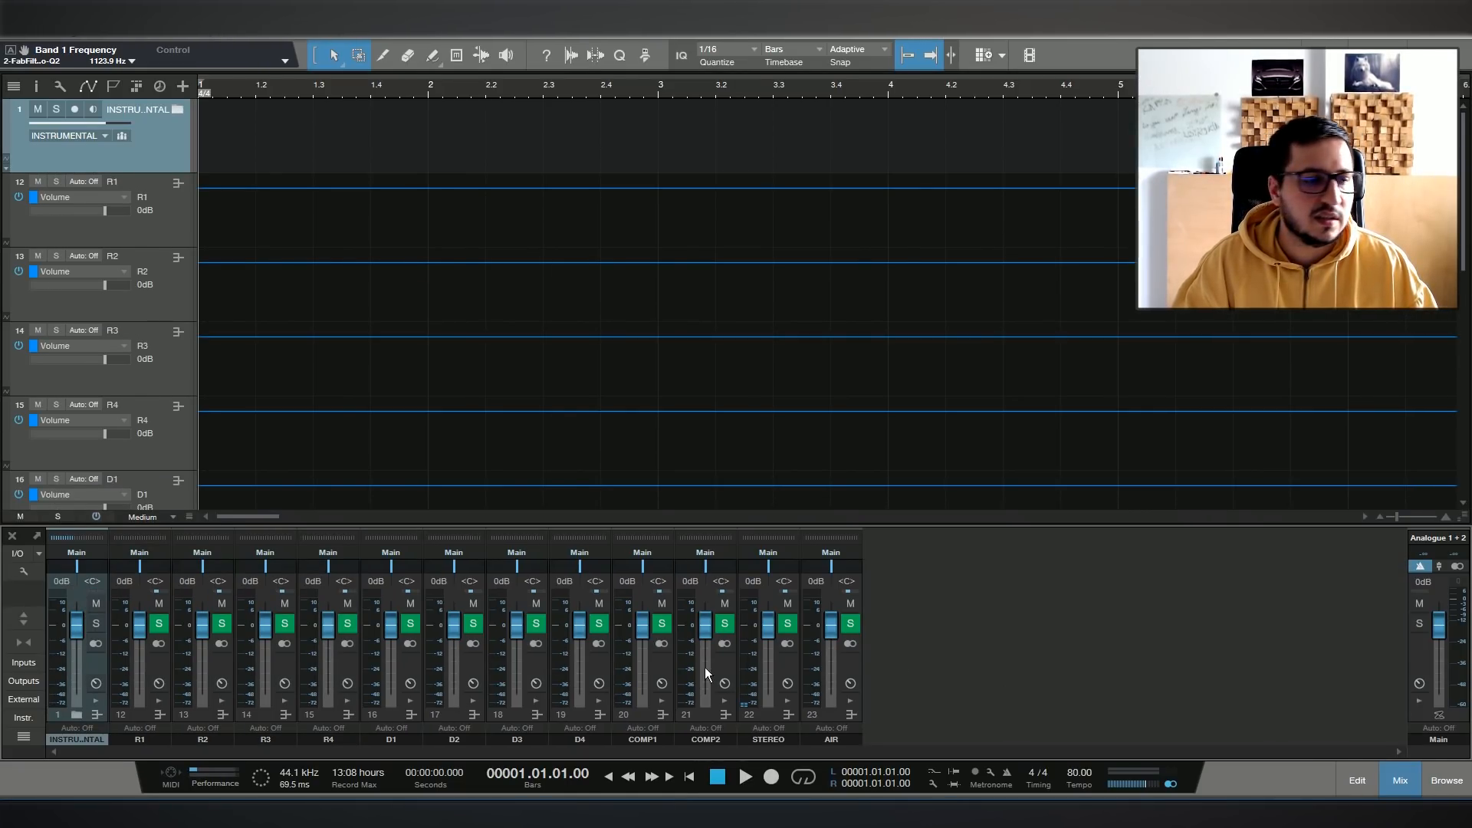
Add ten more stereo audio tracks inside the expanded INSTRUMENTAL folder and set the track height to Small.
{"action": "left_click", "coordinate": [72, 713]}
{"action": "left_click", "coordinate": [73, 714]}
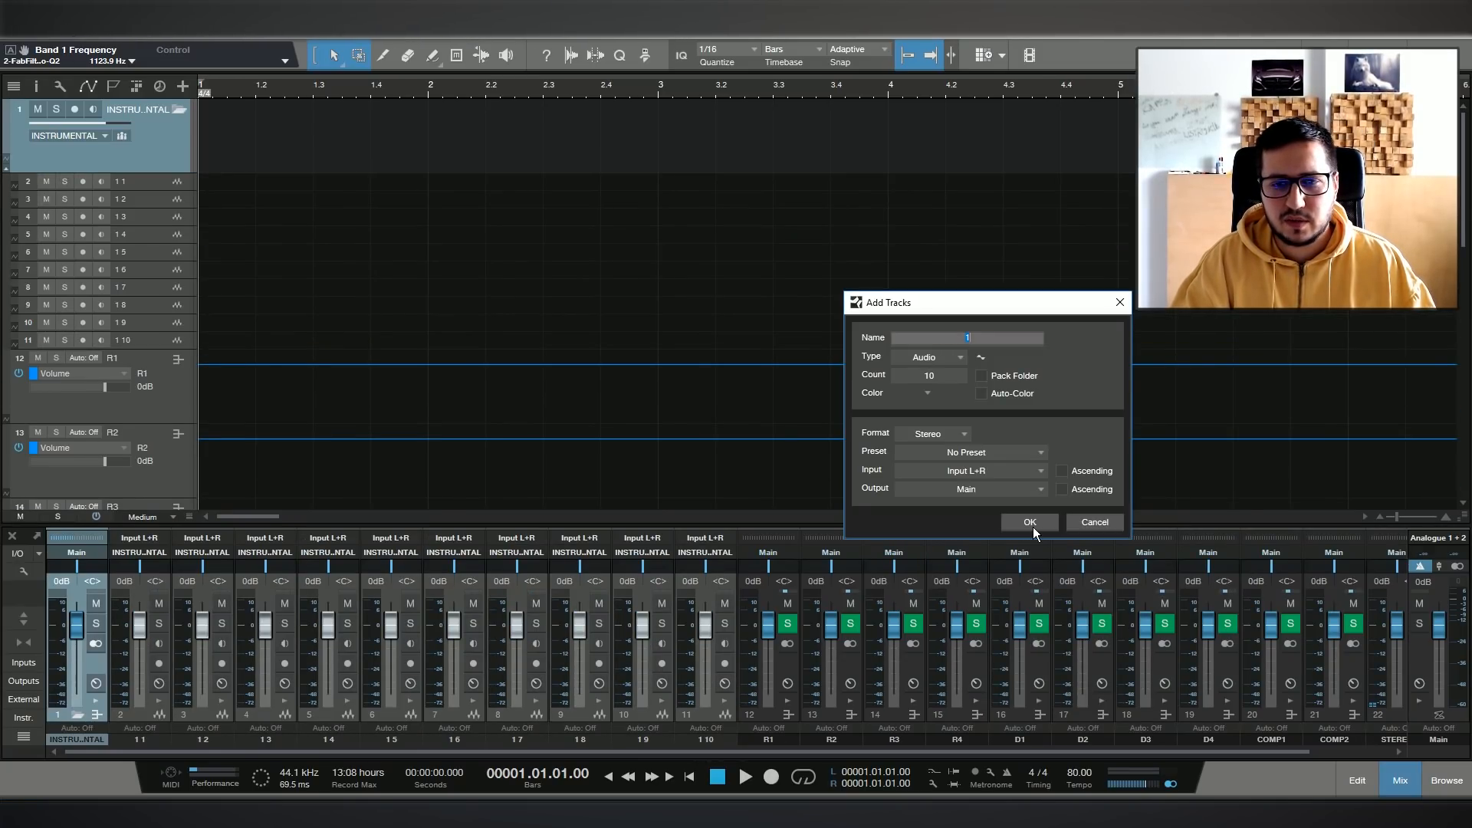
{"action": "left_click", "coordinate": [1031, 526]}
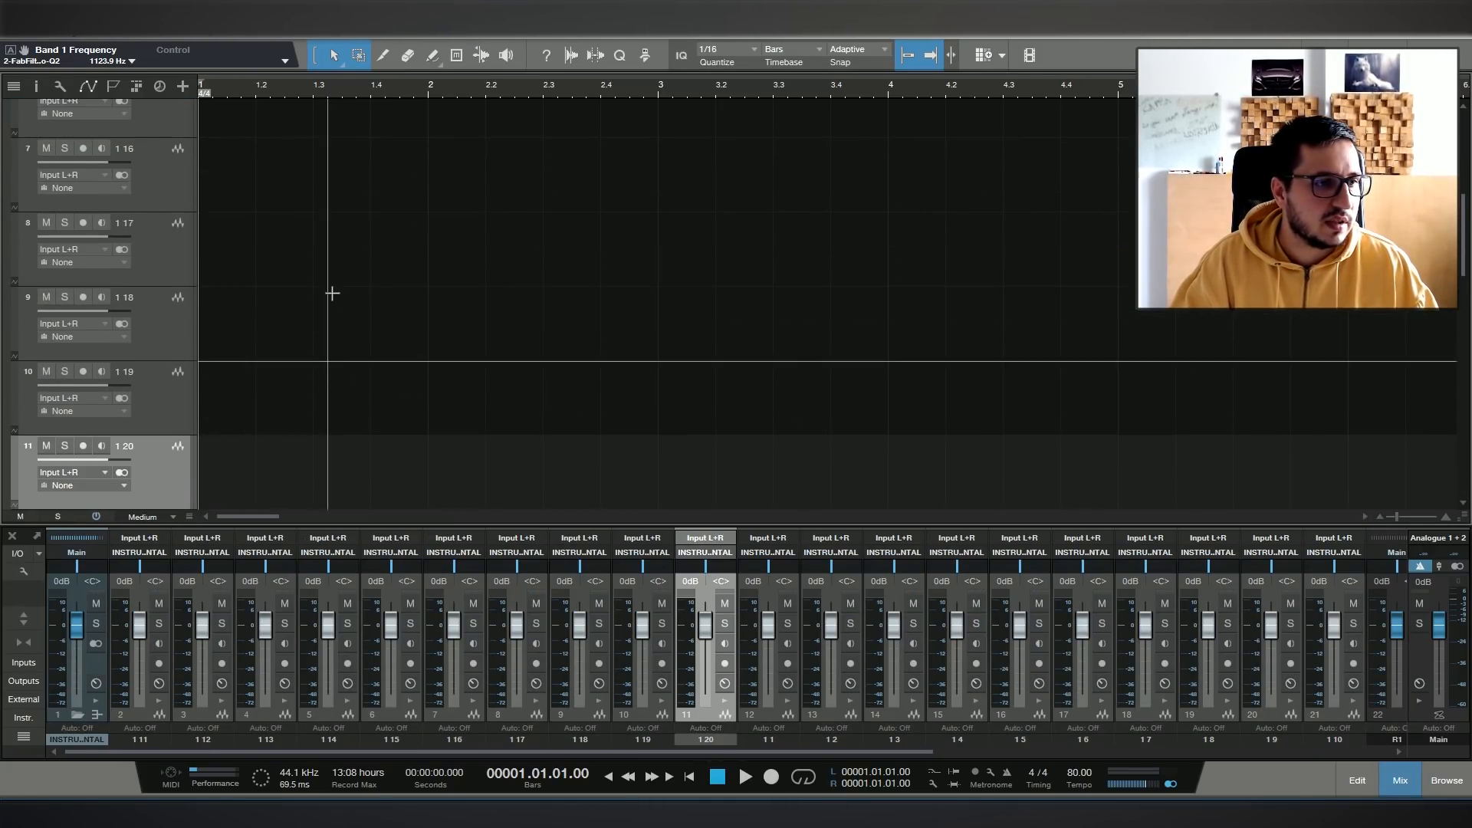
{"action": "scroll", "coordinate": [333, 295], "scroll_direction": "down", "scroll_amount": 6}
{"action": "scroll", "coordinate": [294, 352], "scroll_direction": "up", "scroll_amount": 5}
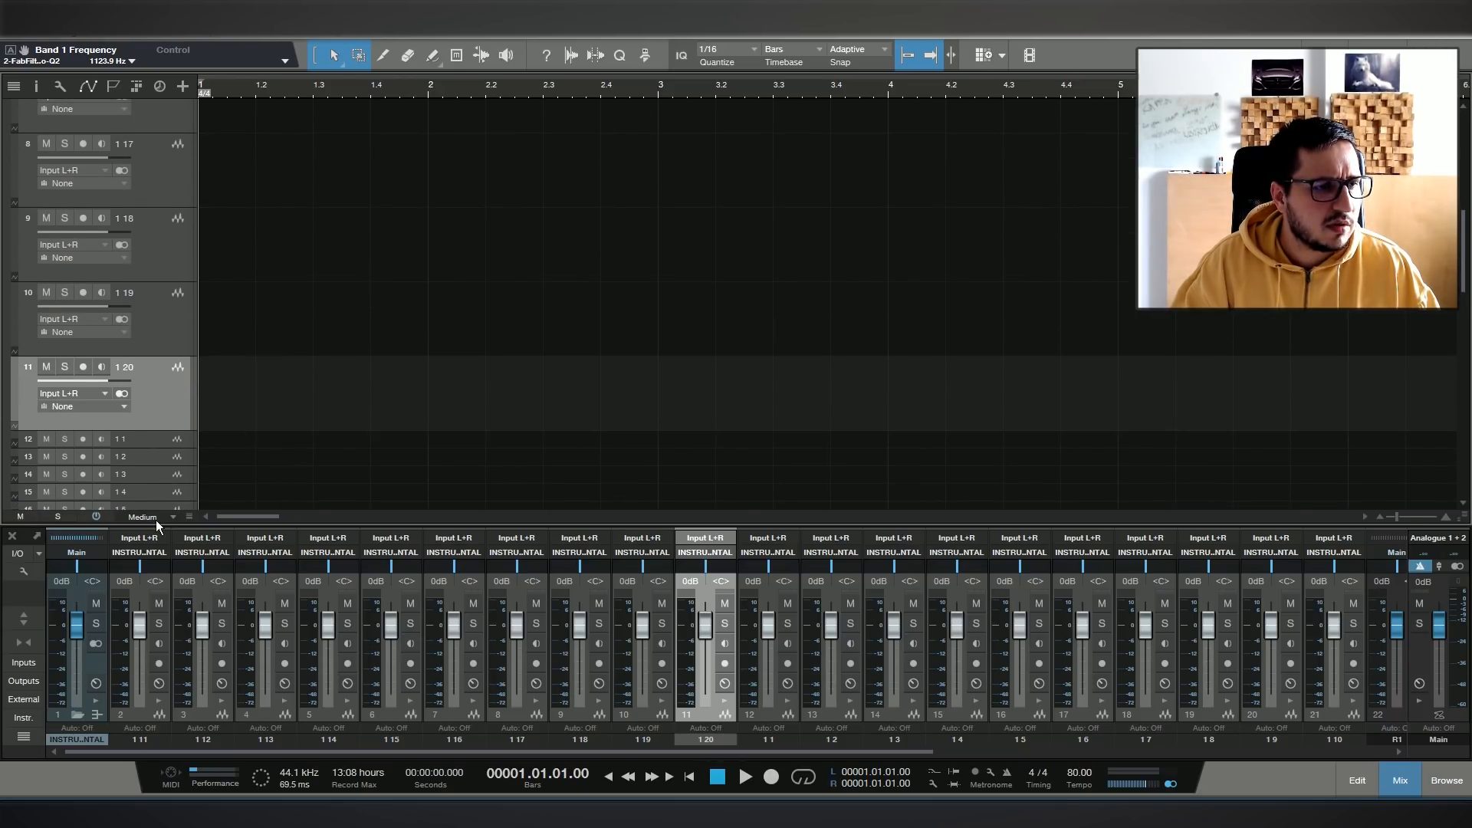
{"action": "left_click", "coordinate": [156, 518]}
{"action": "left_click", "coordinate": [149, 469]}
Pack tracks 1 11 to 1 20 into a subfolder named DRUMS inside the INSTRUMENTAL folder.
{"action": "scroll", "coordinate": [354, 351], "scroll_direction": "down", "scroll_amount": 5}
{"action": "left_click", "coordinate": [153, 434]}
{"action": "scroll", "coordinate": [317, 389], "scroll_direction": "up", "scroll_amount": 5}
{"action": "left_click", "coordinate": [157, 142], "text": "shift"}
{"action": "left_click", "coordinate": [1334, 739]}
{"action": "left_click", "coordinate": [119, 741], "text": "shift"}
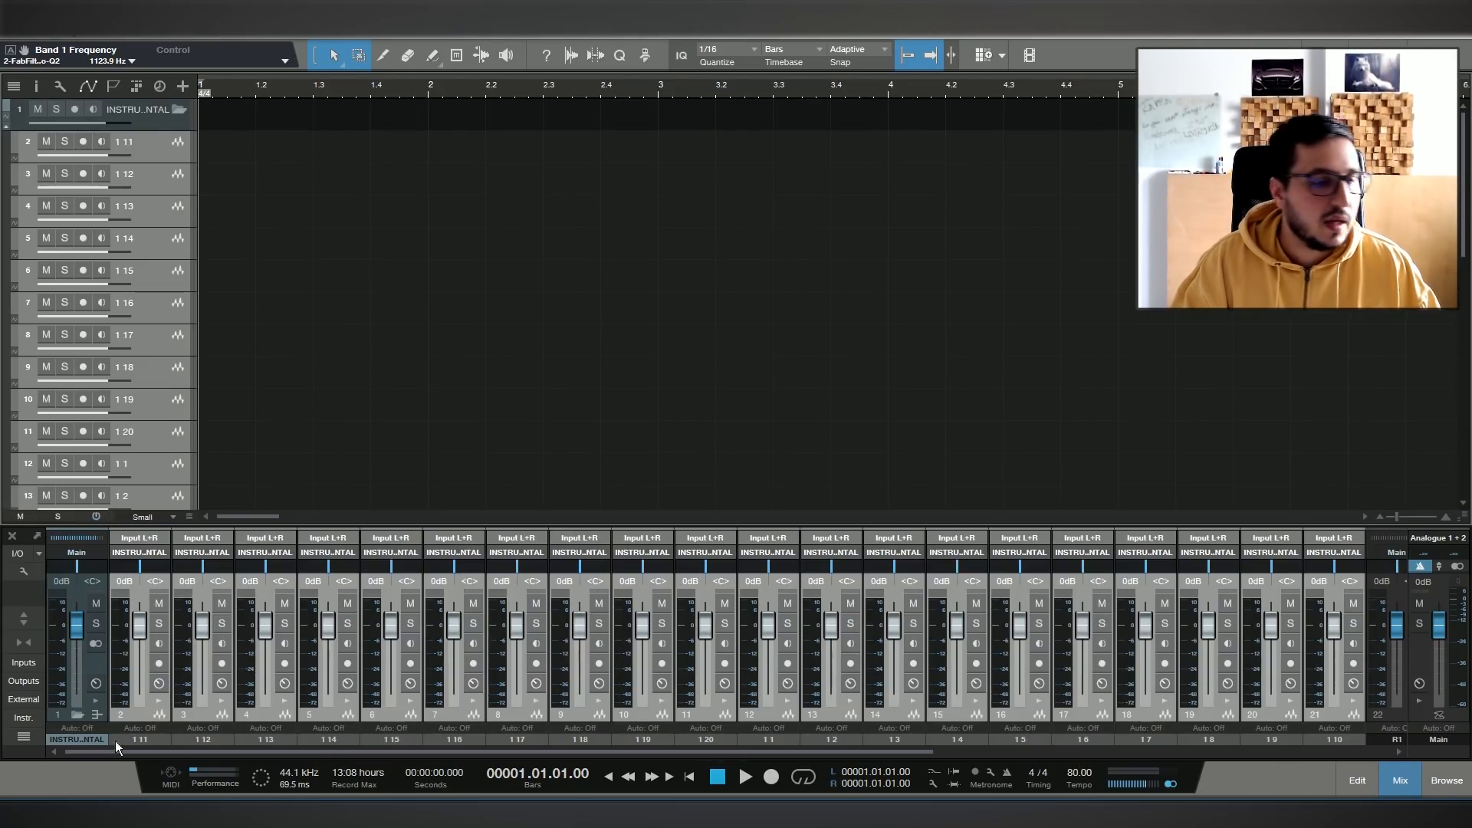
{"action": "left_click", "coordinate": [119, 741]}
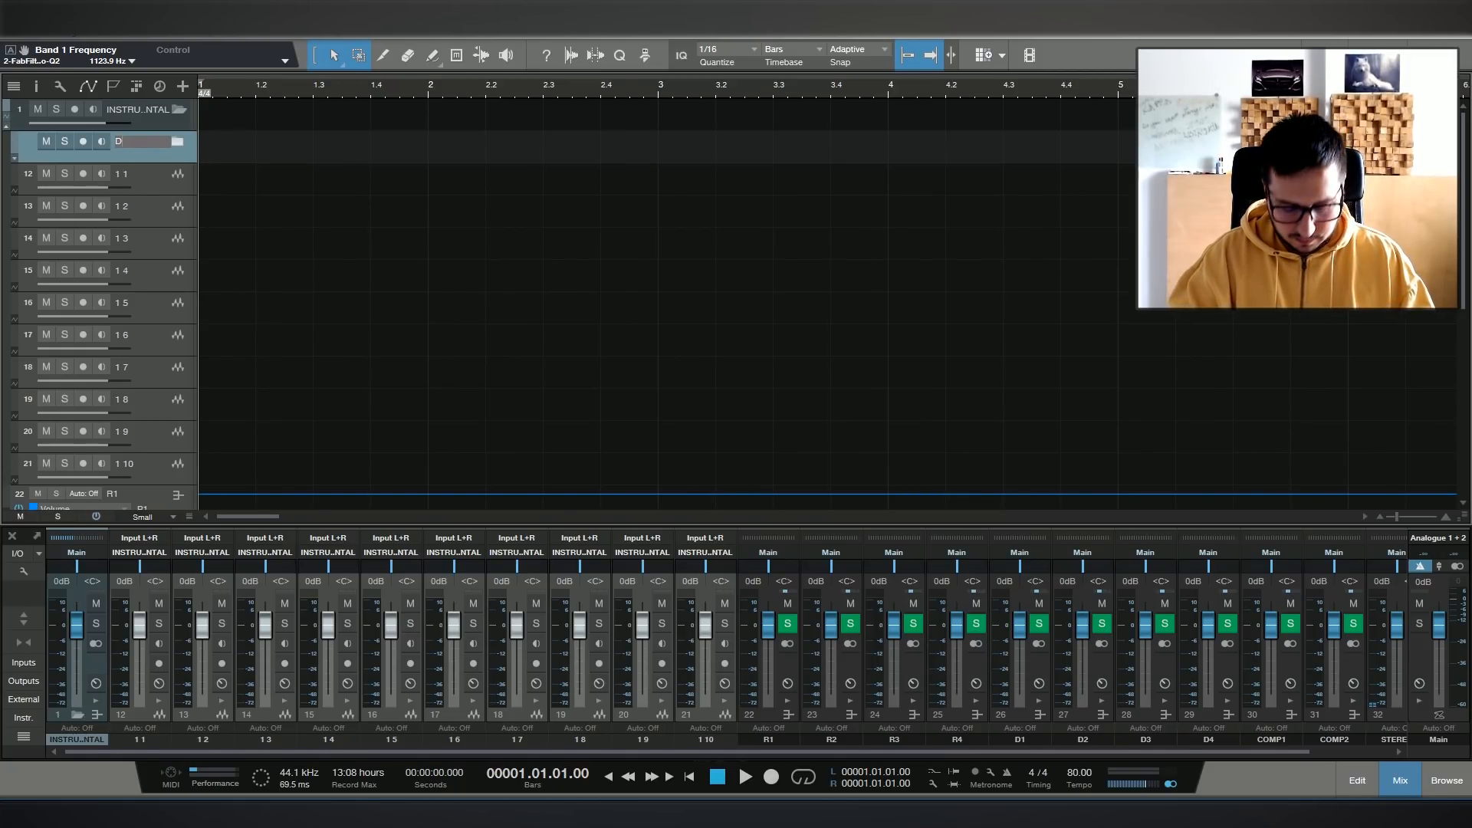
{"action": "left_click", "coordinate": [129, 144]}
{"action": "type", "text": "DRUMS"}
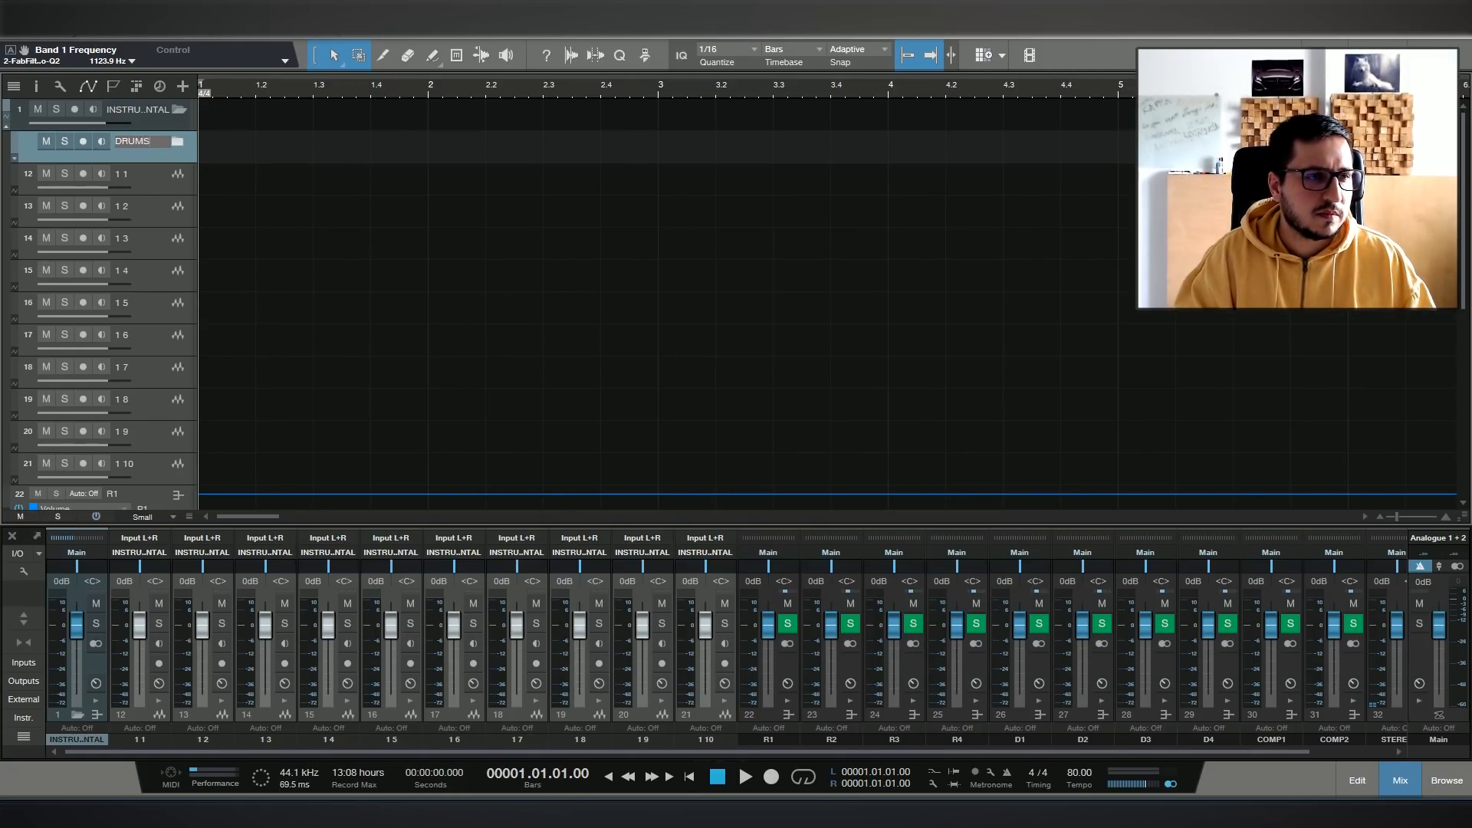
Pack tracks 1 1 to 1 10 into a second subfolder named MUSIC inside the INSTRUMENTAL folder.
{"action": "left_click", "coordinate": [150, 177]}
{"action": "scroll", "coordinate": [263, 345], "scroll_direction": "down", "scroll_amount": 3}
{"action": "left_click", "coordinate": [144, 415], "text": "shift"}
{"action": "right_click", "coordinate": [154, 407]}
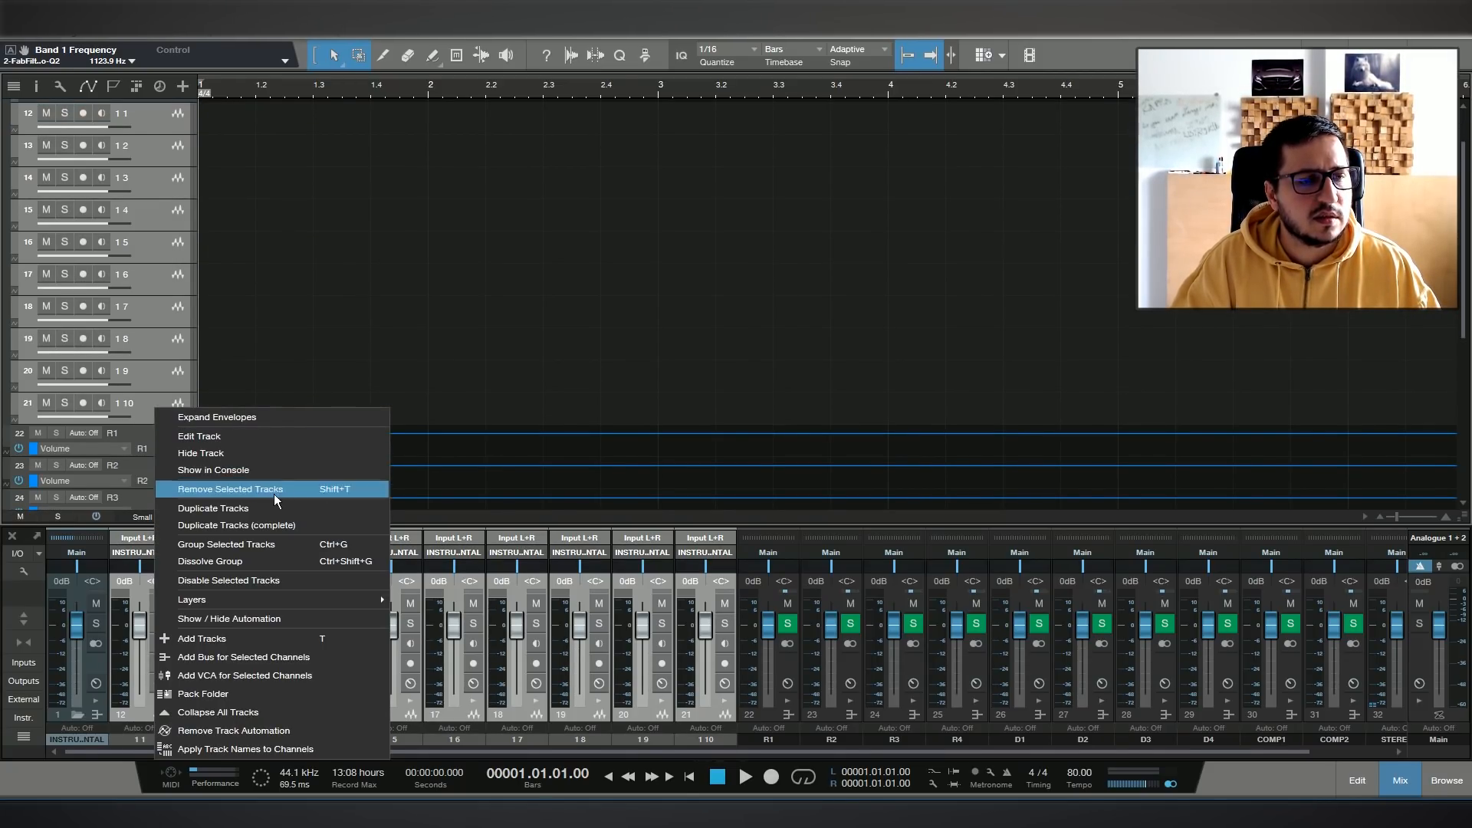
{"action": "left_click", "coordinate": [219, 693]}
Give the DRUMS and MUSIC folders each their own new bus channel.
{"action": "left_click", "coordinate": [69, 182]}
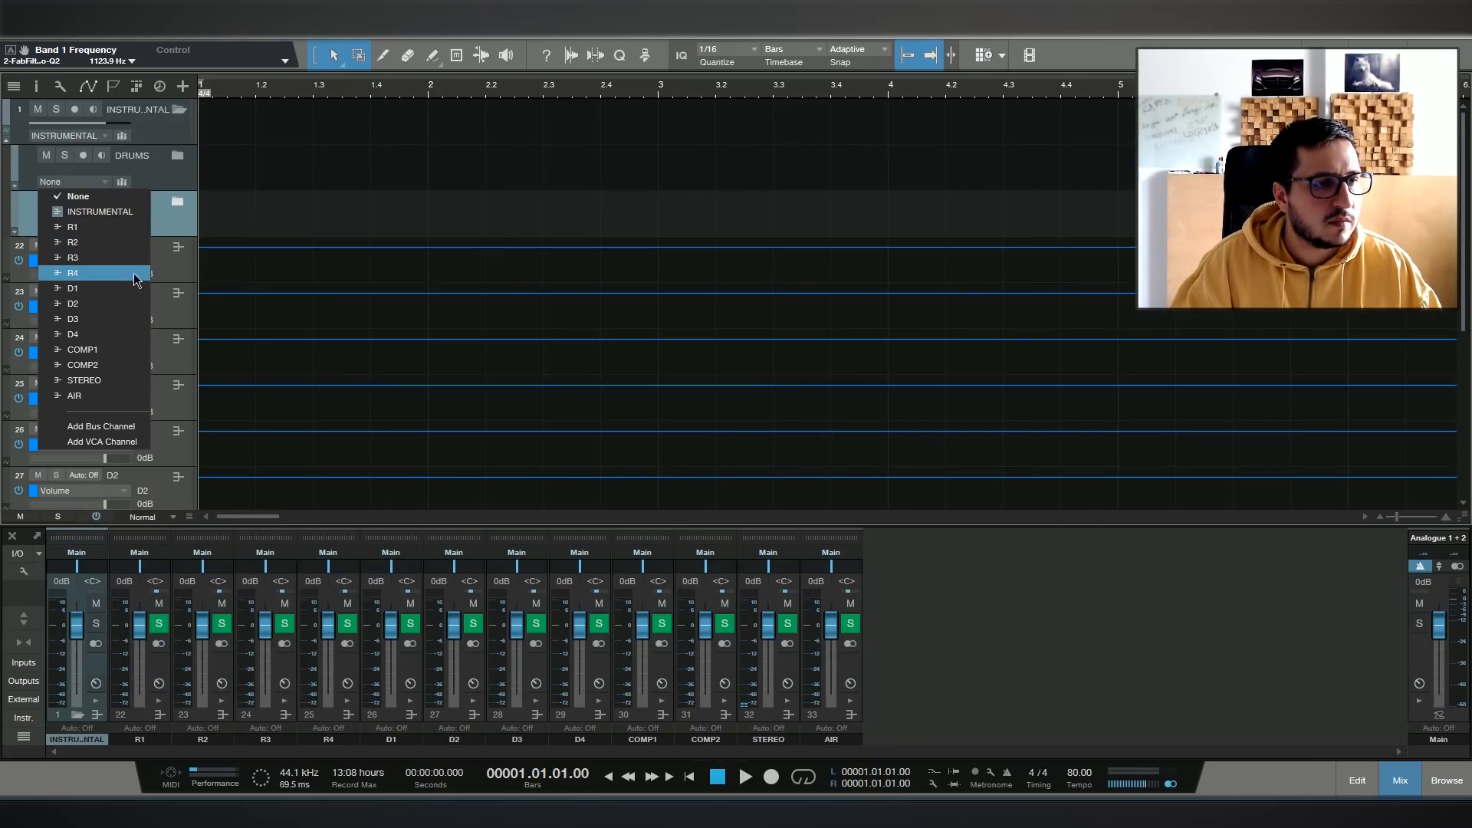
{"action": "left_click", "coordinate": [114, 427]}
{"action": "left_click", "coordinate": [69, 228]}
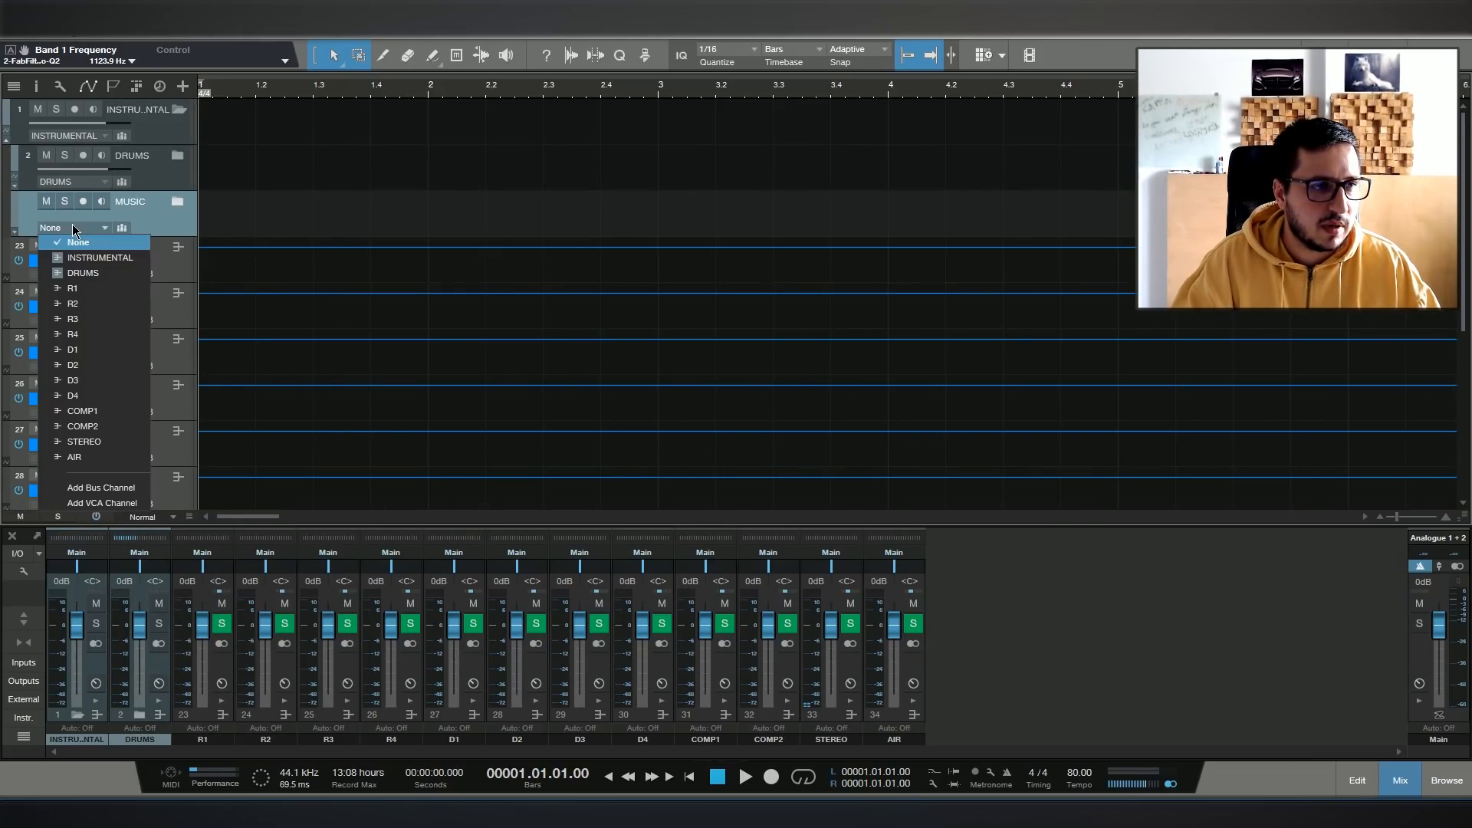
{"action": "left_click", "coordinate": [104, 473]}
Colour the INSTRUMENTAL folder track blue.
{"action": "left_click", "coordinate": [14, 122]}
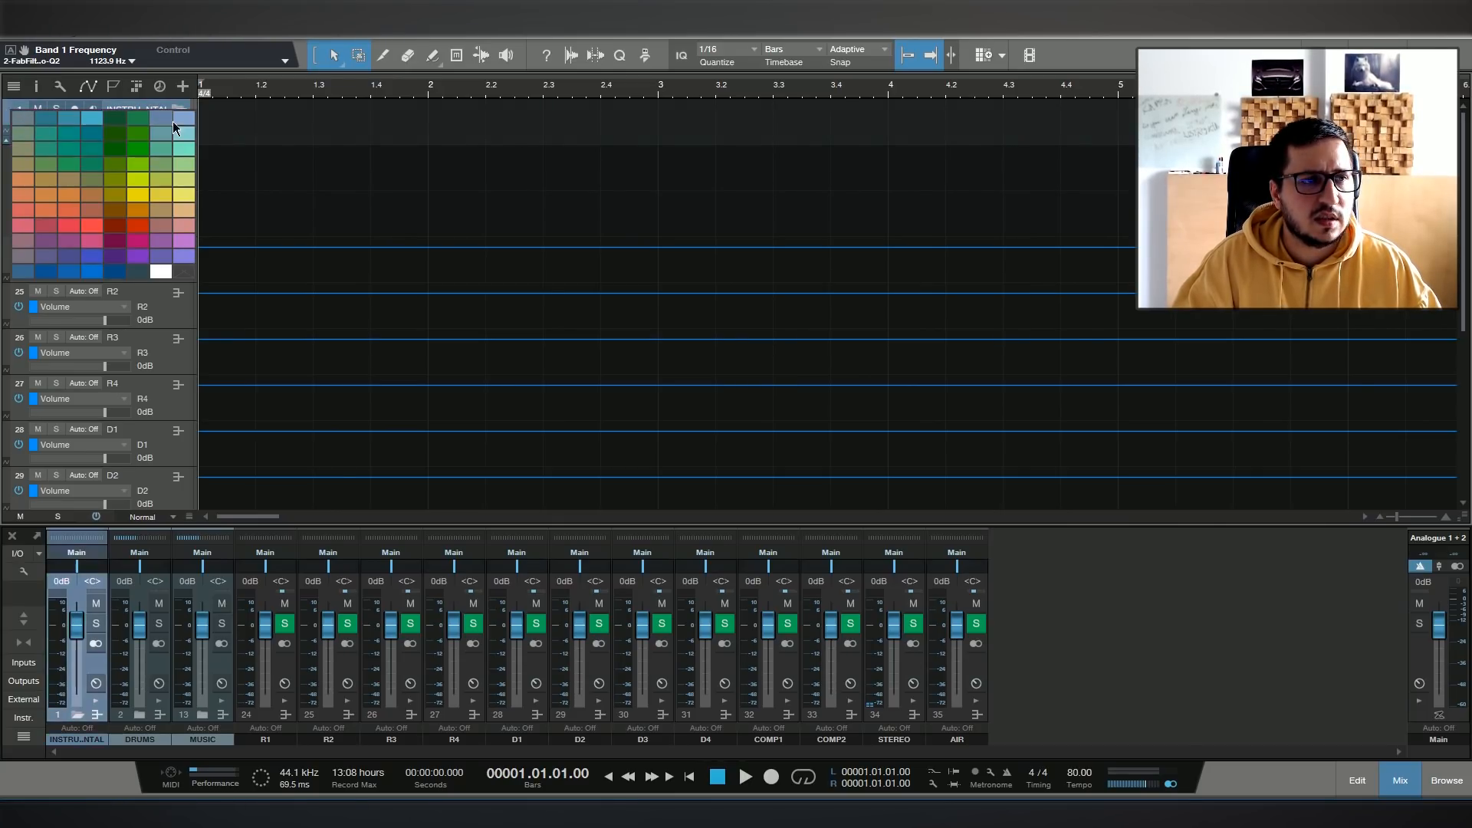
{"action": "left_click", "coordinate": [186, 121]}
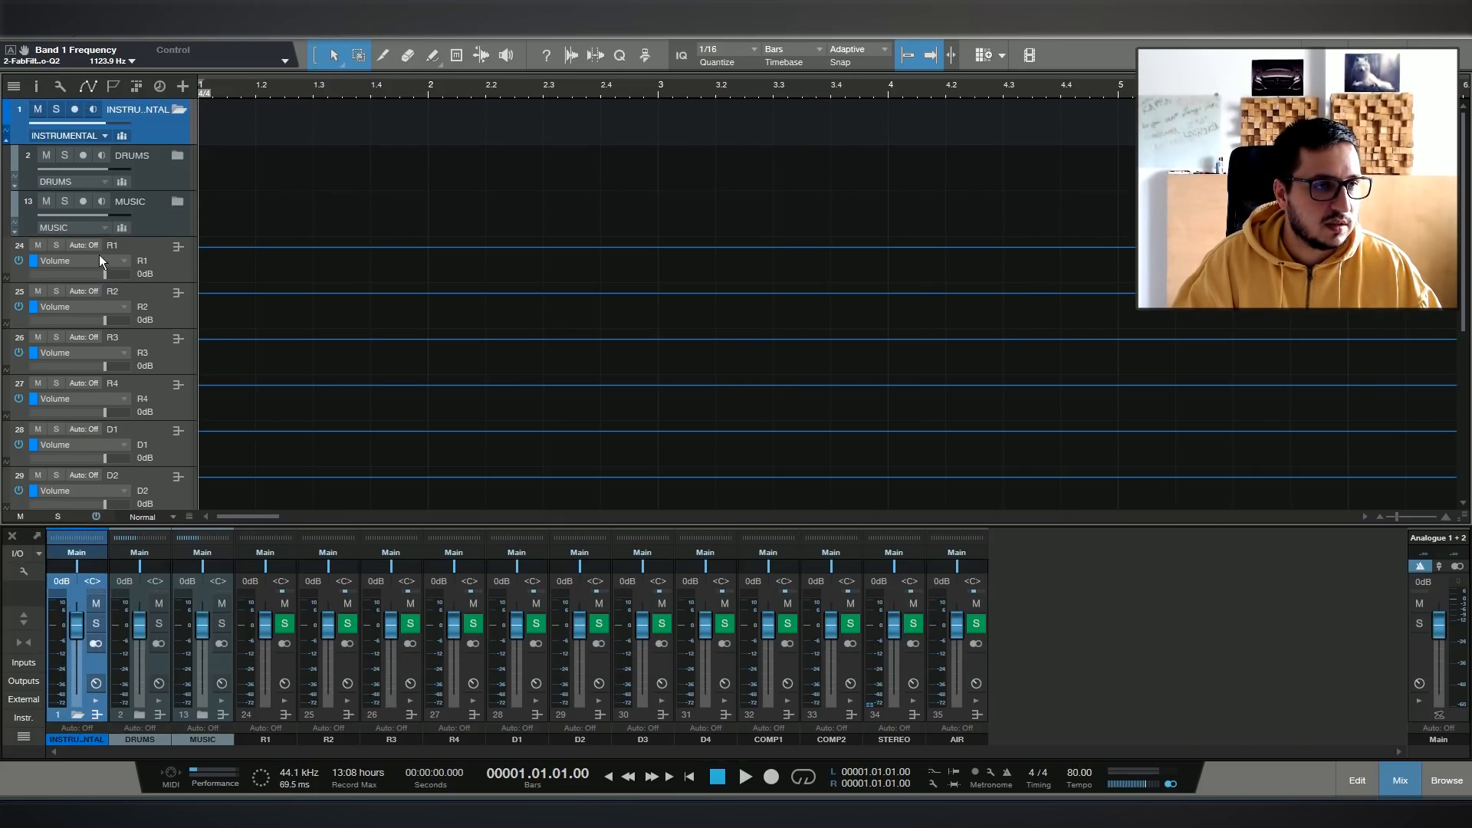
Colour the DRUMS folder and all of its tracks light blue, leaving the folder collapsed.
{"action": "left_click", "coordinate": [156, 166]}
{"action": "left_click", "coordinate": [176, 156]}
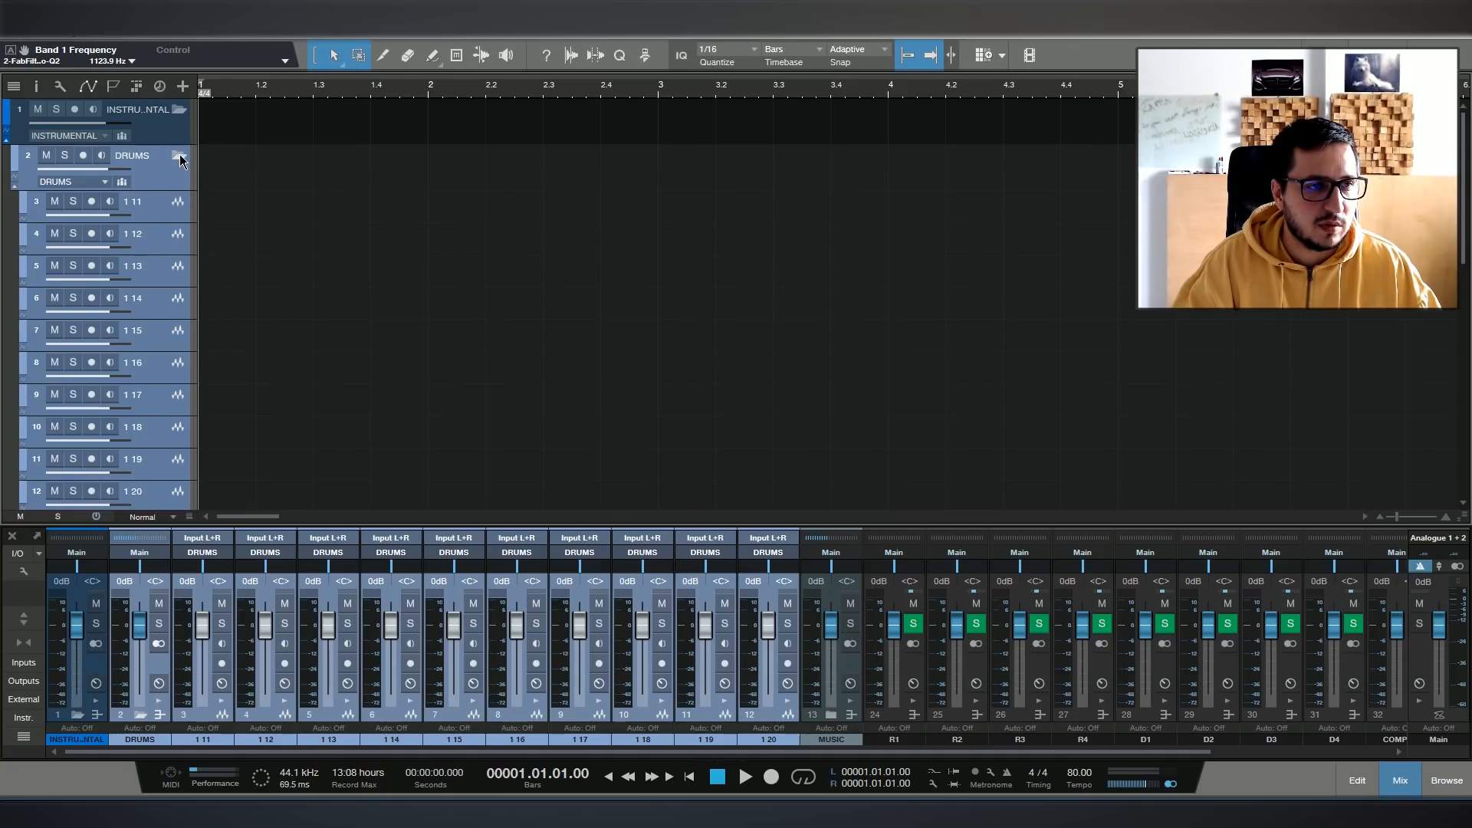
{"action": "left_click", "coordinate": [178, 156]}
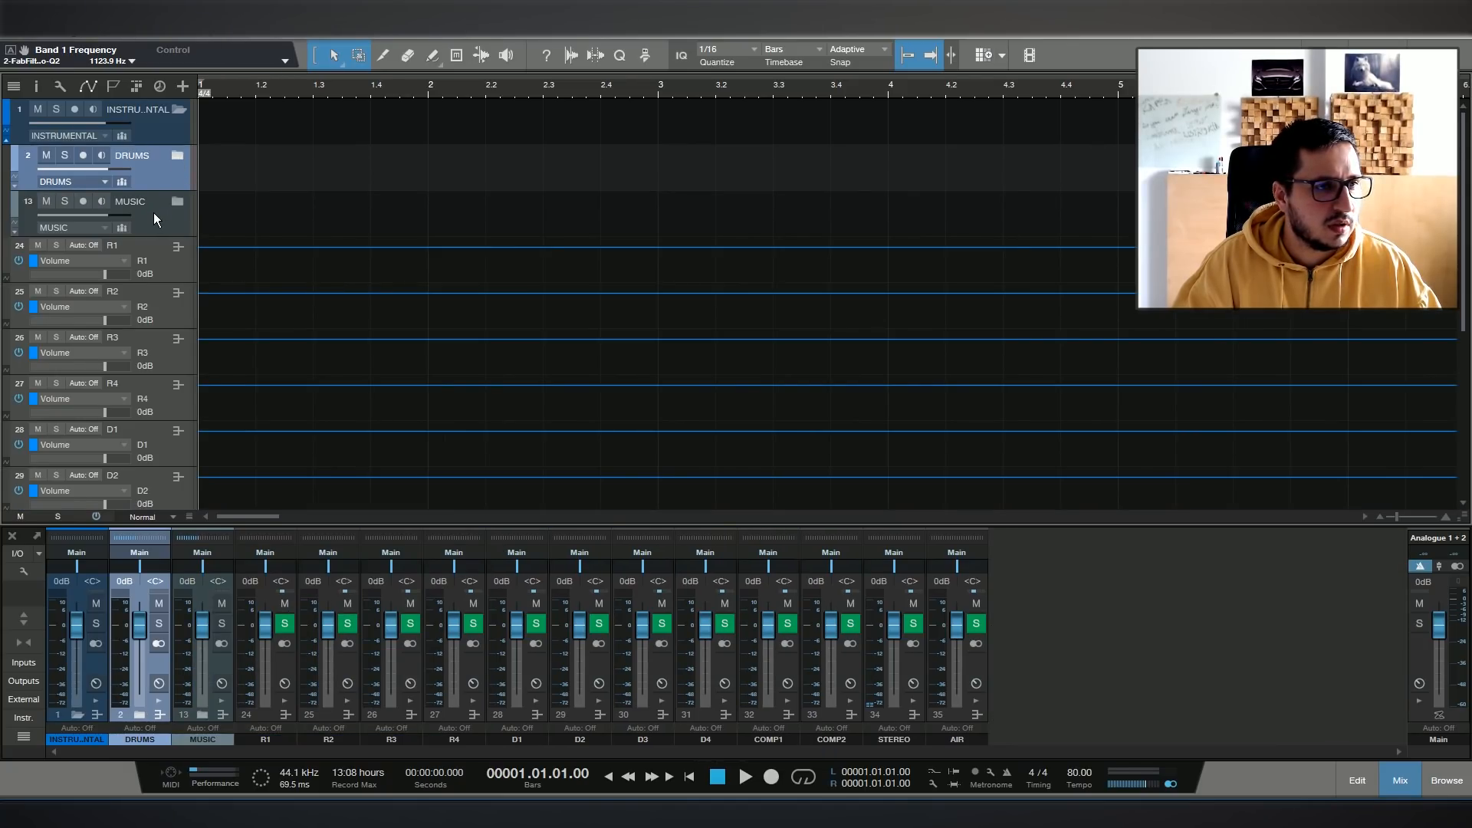
Expand the MUSIC folder and colour it together with tracks 1 1 to 1 10 yellow-green.
{"action": "left_click", "coordinate": [177, 202]}
{"action": "scroll", "coordinate": [224, 330], "scroll_direction": "down", "scroll_amount": 7}
{"action": "left_click", "coordinate": [136, 290], "text": "shift"}
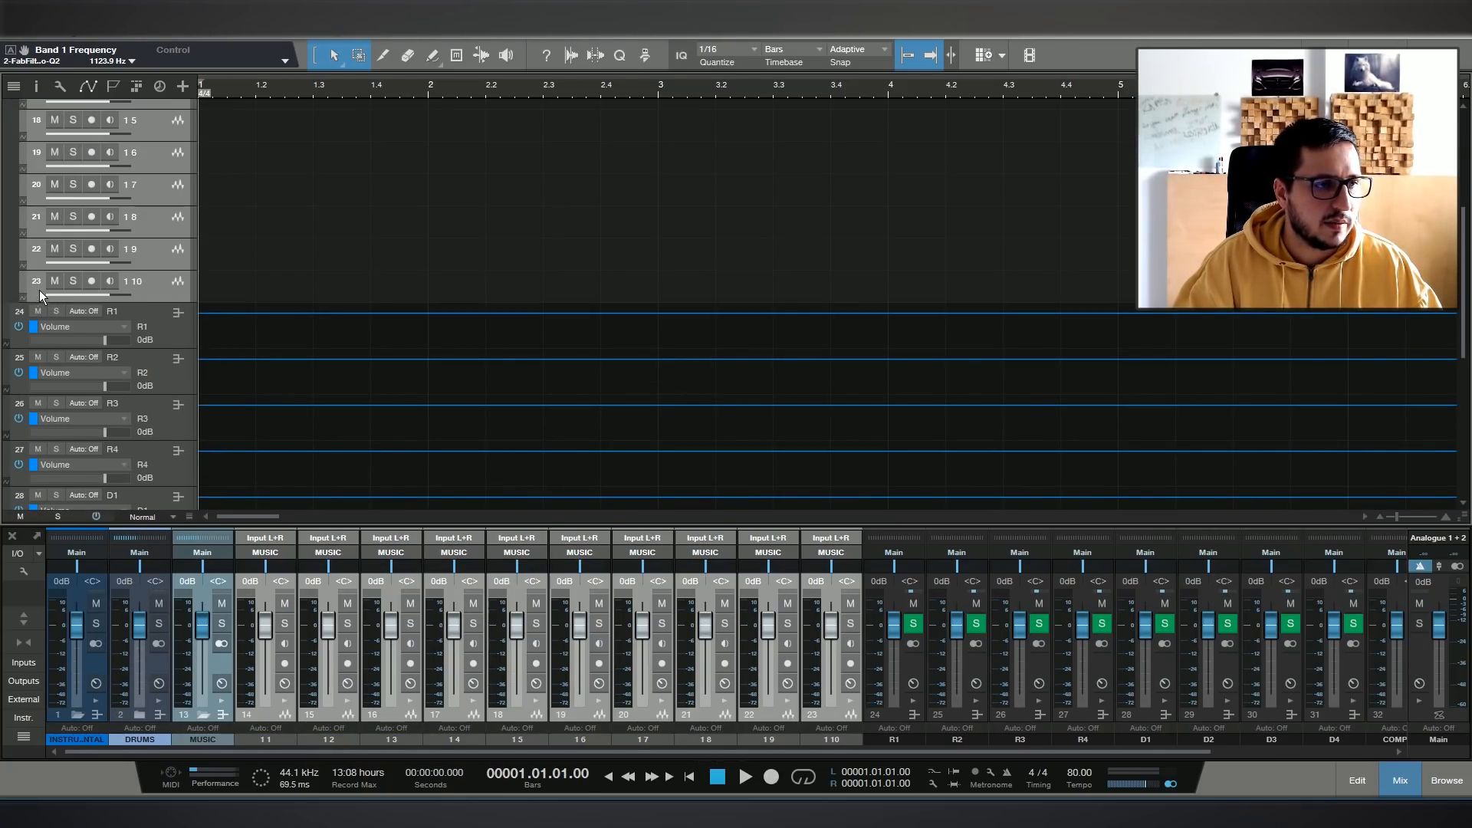
{"action": "left_click", "coordinate": [39, 289]}
{"action": "left_click", "coordinate": [188, 322]}
{"action": "scroll", "coordinate": [169, 255], "scroll_direction": "up", "scroll_amount": 4}
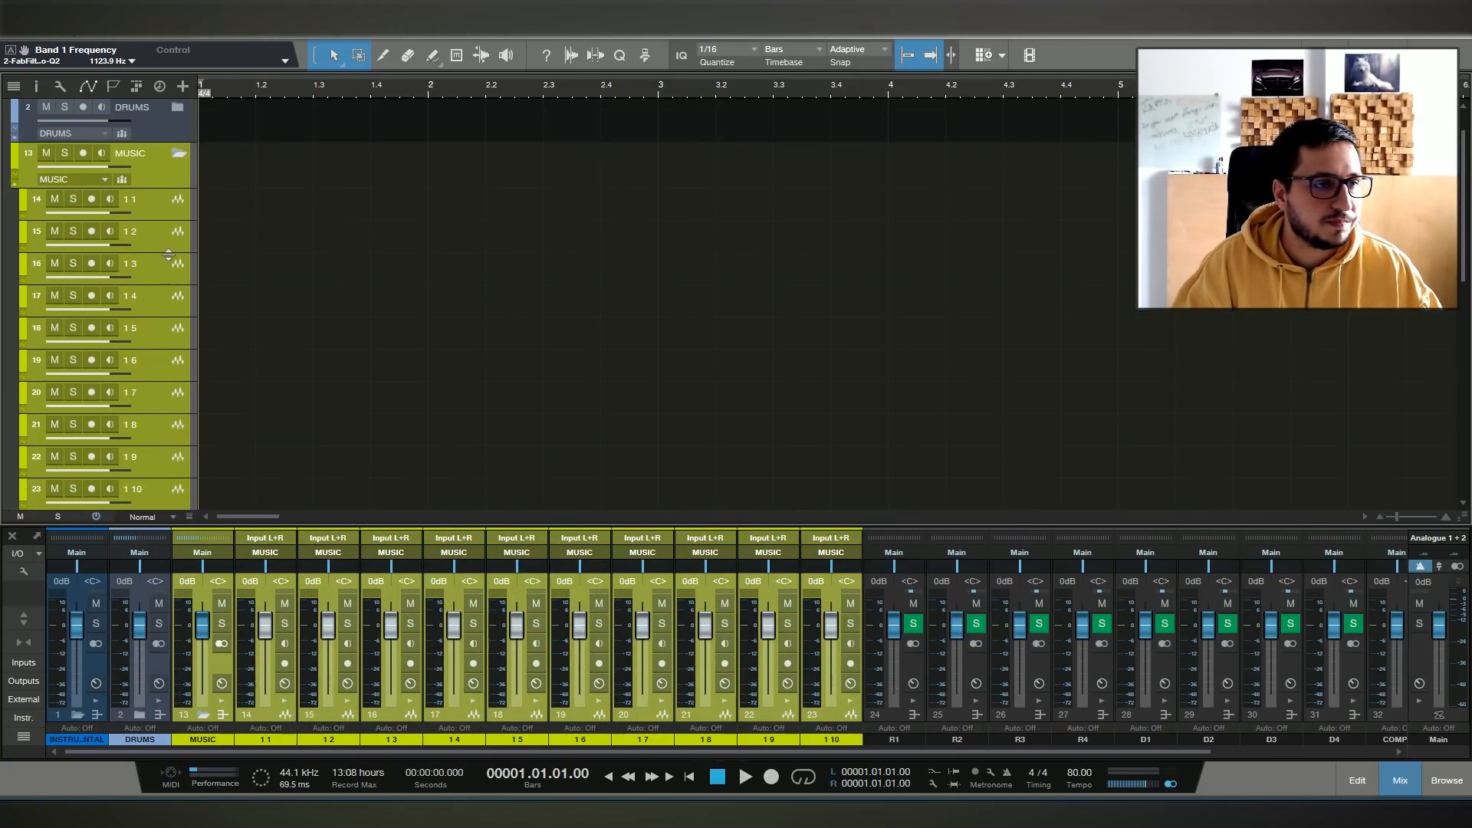
Add twenty more audio tracks, 1 21 to 1 40, packed into a folder named VOCALS below the INSTRUMENTAL folder.
{"action": "left_click", "coordinate": [178, 110]}
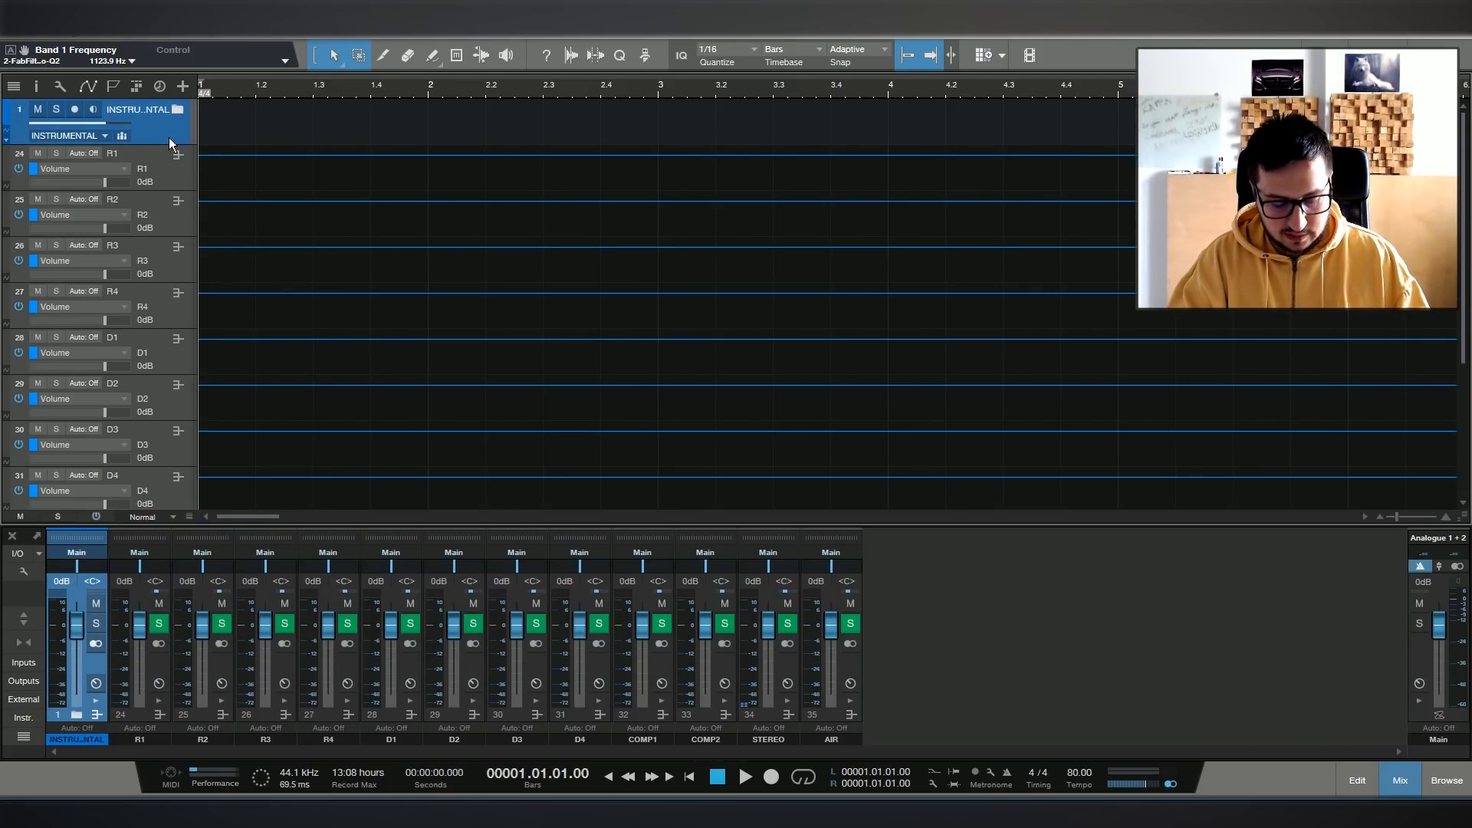
{"action": "key", "text": "t"}
{"action": "left_click", "coordinate": [1029, 522]}
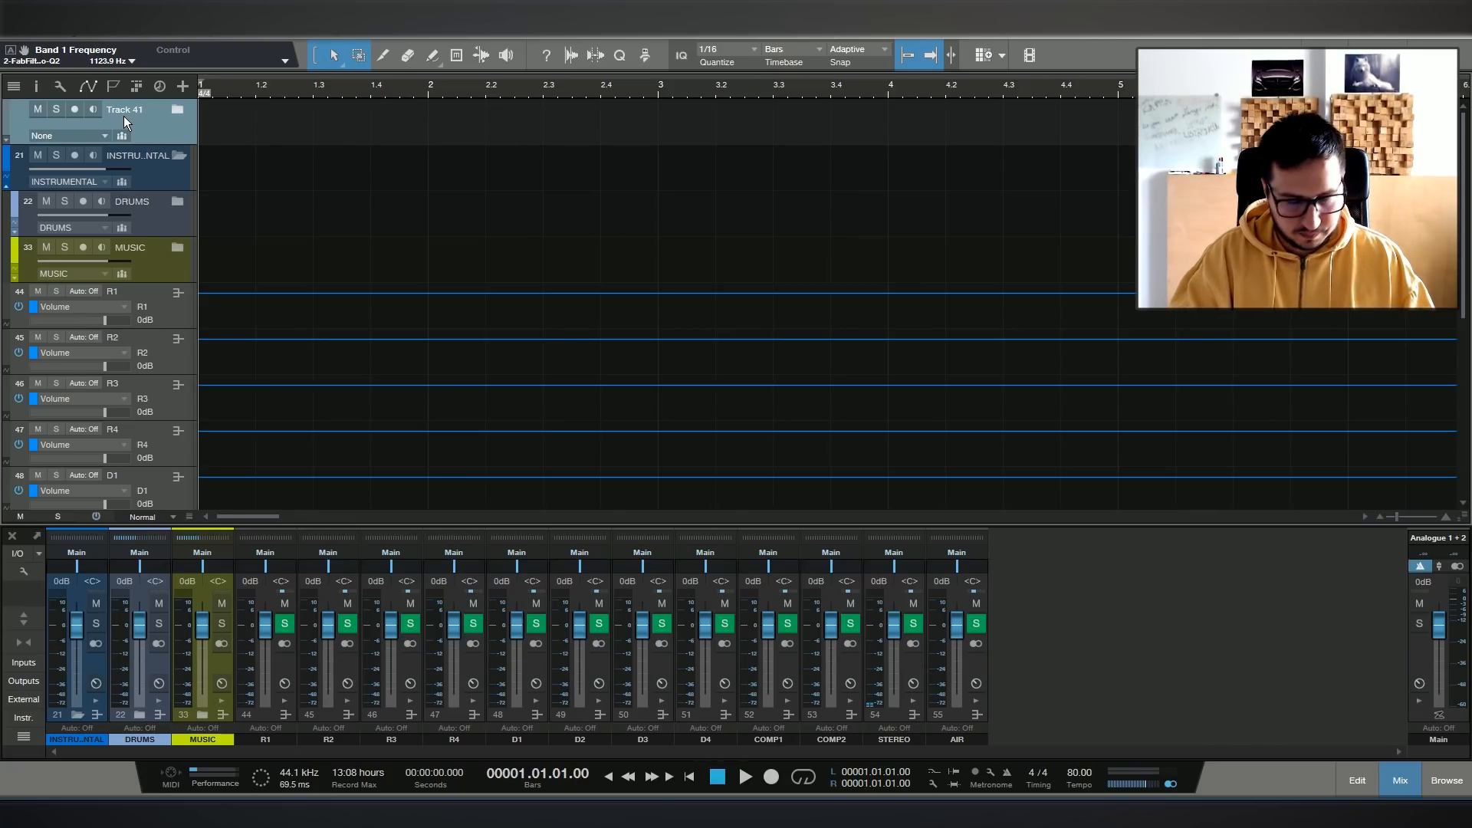
{"action": "double_click", "coordinate": [124, 115]}
{"action": "type", "text": "VOCALS"}
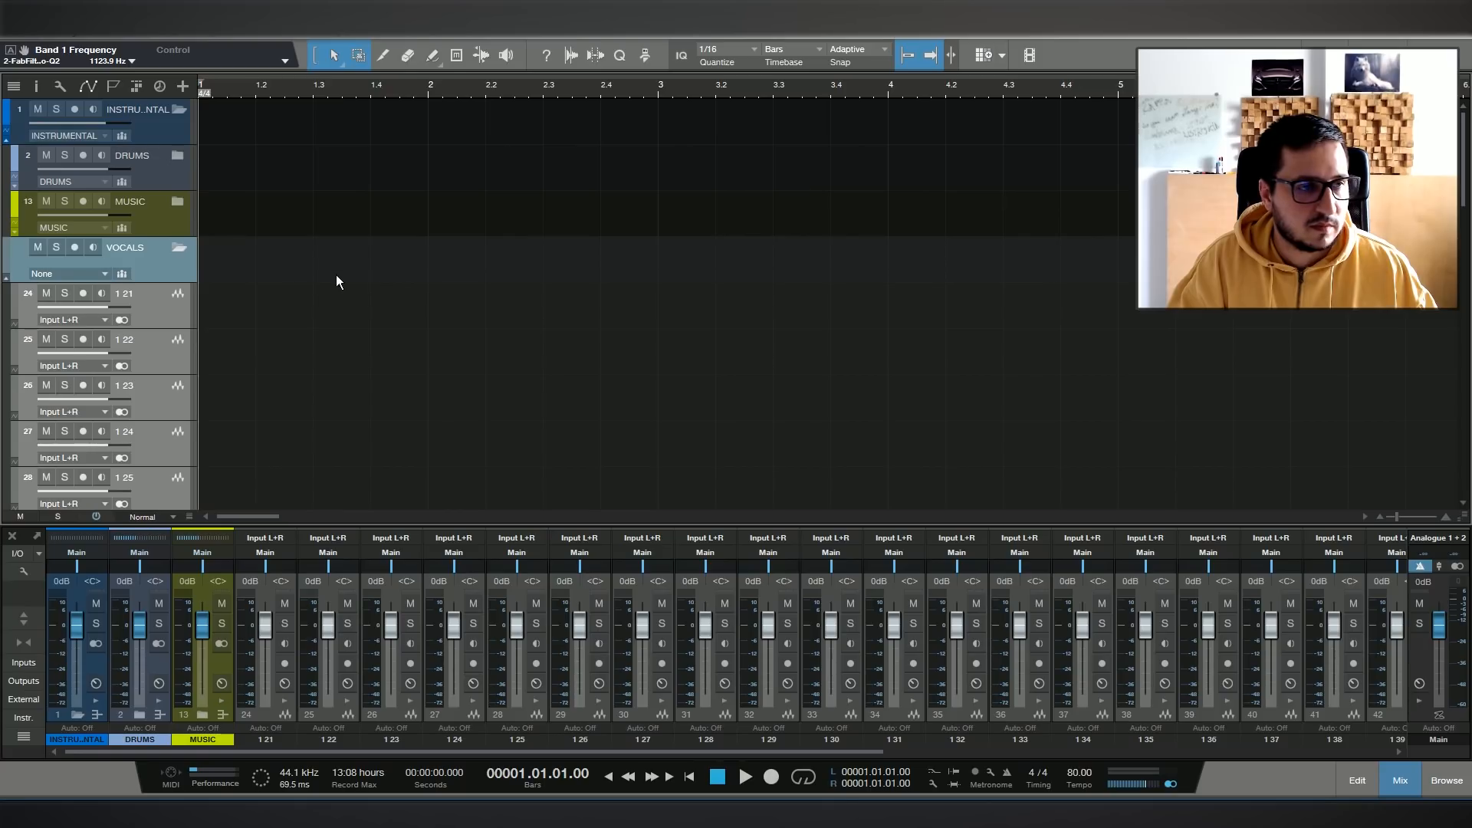
Give the VOCALS folder its own new bus channel.
{"action": "scroll", "coordinate": [336, 274], "scroll_direction": "down", "scroll_amount": 3}
{"action": "scroll", "coordinate": [230, 264], "scroll_direction": "up", "scroll_amount": 3}
{"action": "left_click", "coordinate": [72, 273]}
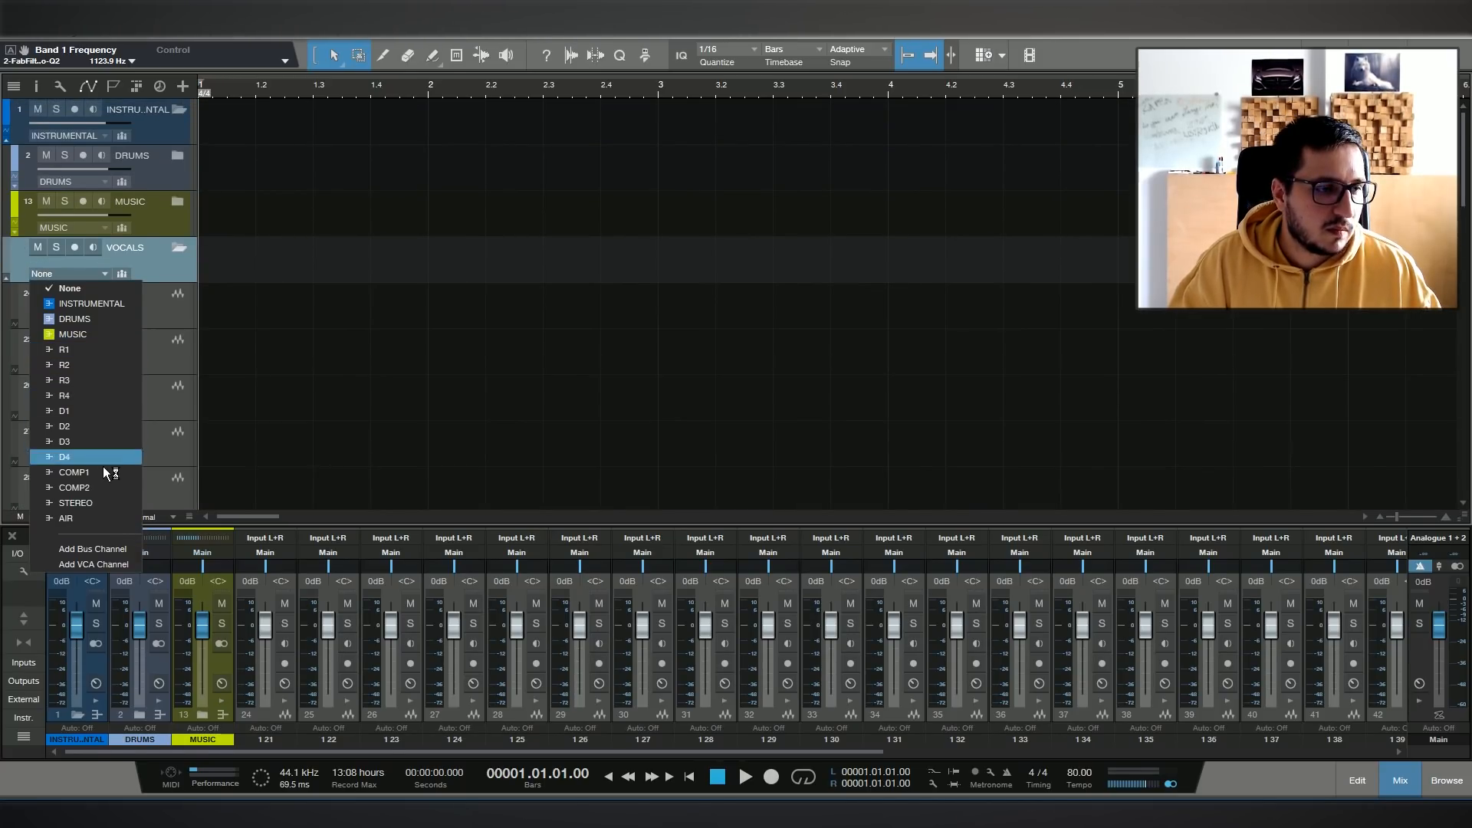
{"action": "left_click", "coordinate": [92, 549]}
Colour the VOCALS folder and tracks 1 21 to 1 40 orange-red.
{"action": "scroll", "coordinate": [173, 343], "scroll_direction": "down", "scroll_amount": 5}
{"action": "scroll", "coordinate": [177, 341], "scroll_direction": "down", "scroll_amount": 10}
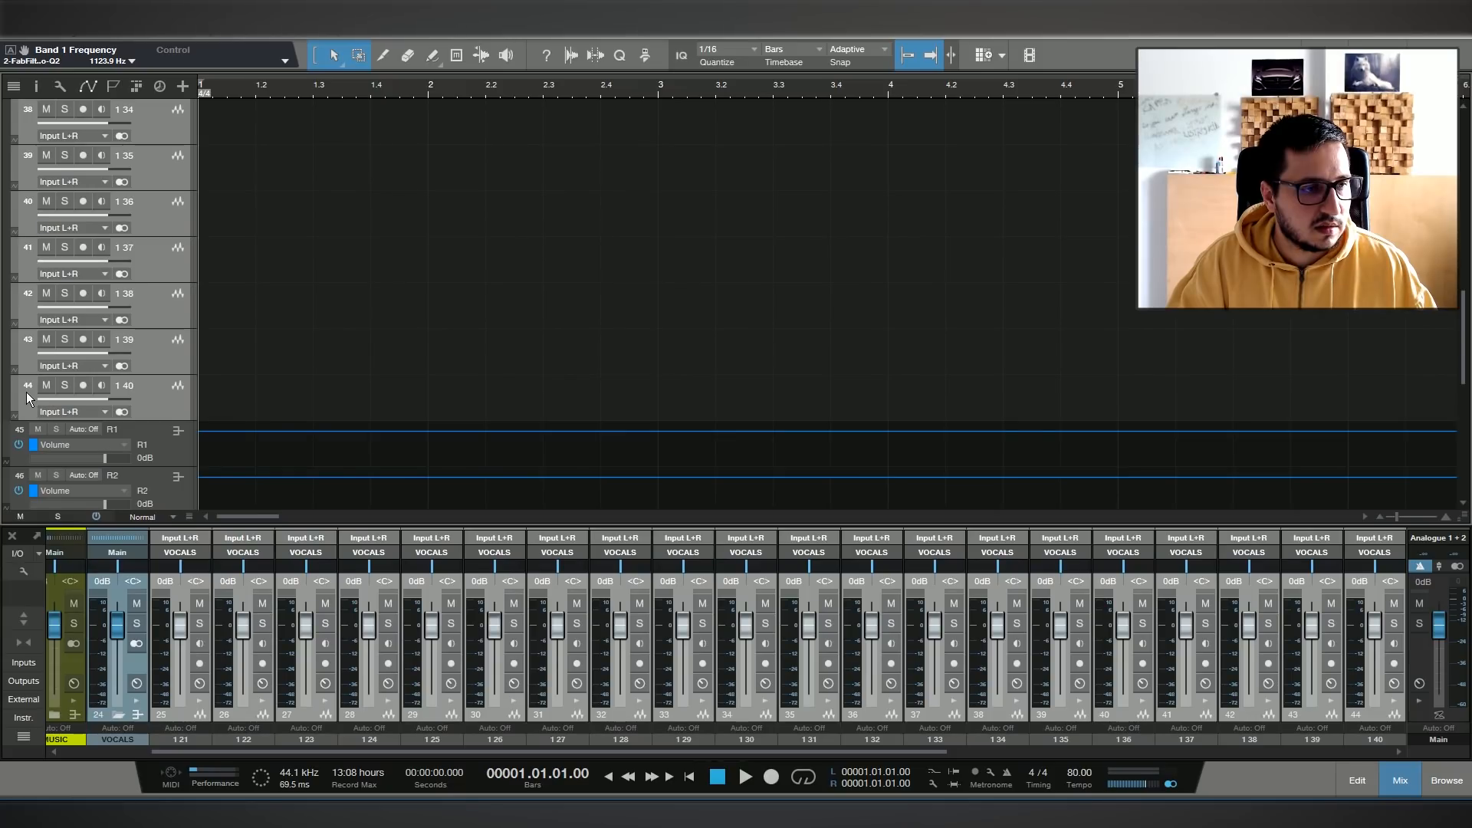
{"action": "left_click", "coordinate": [25, 399]}
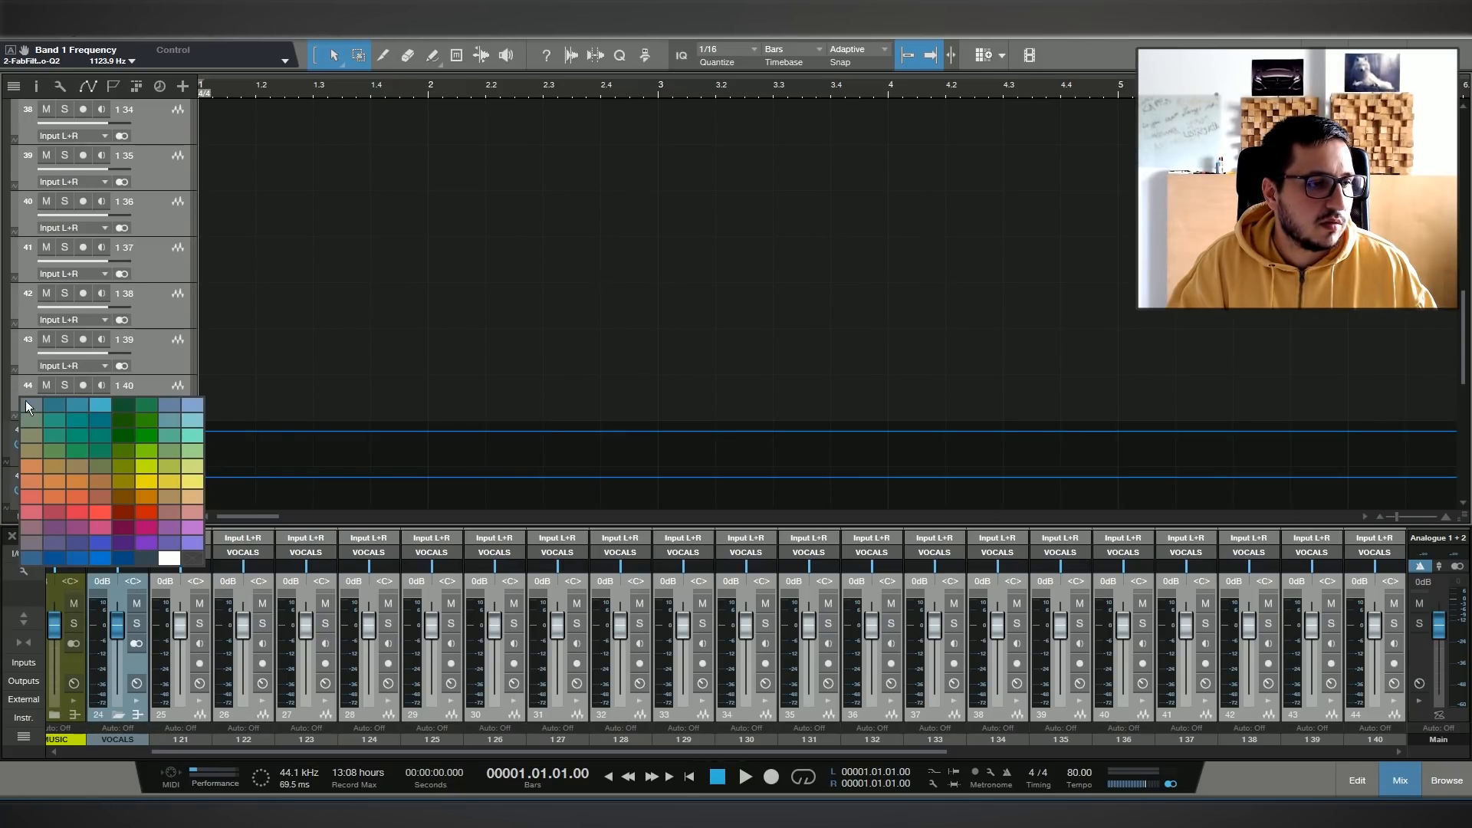
{"action": "left_click", "coordinate": [63, 495]}
Set the track height in the arrangement to Small and select only track 1 39.
{"action": "left_click", "coordinate": [143, 517]}
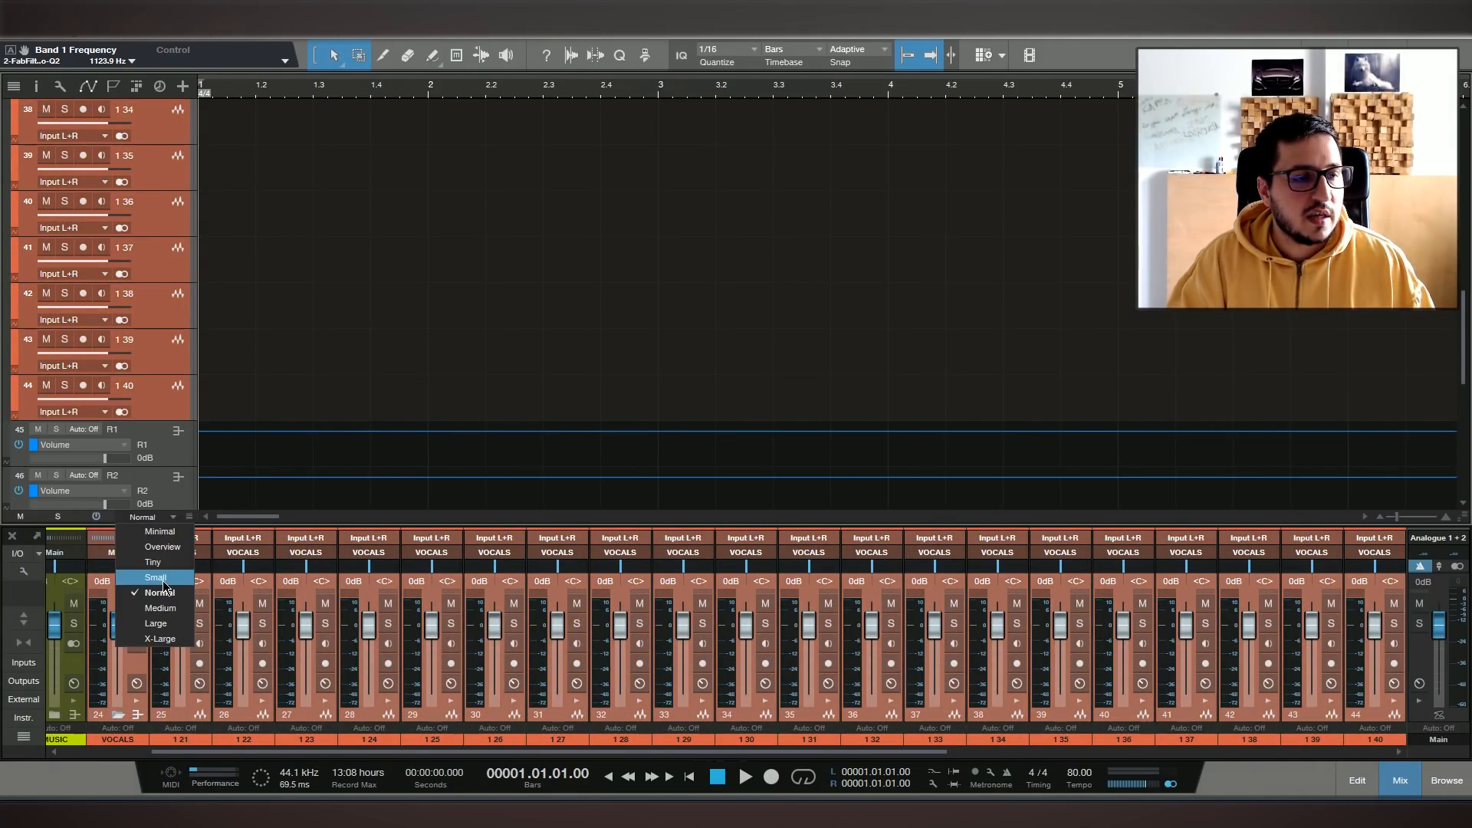
{"action": "left_click", "coordinate": [163, 581]}
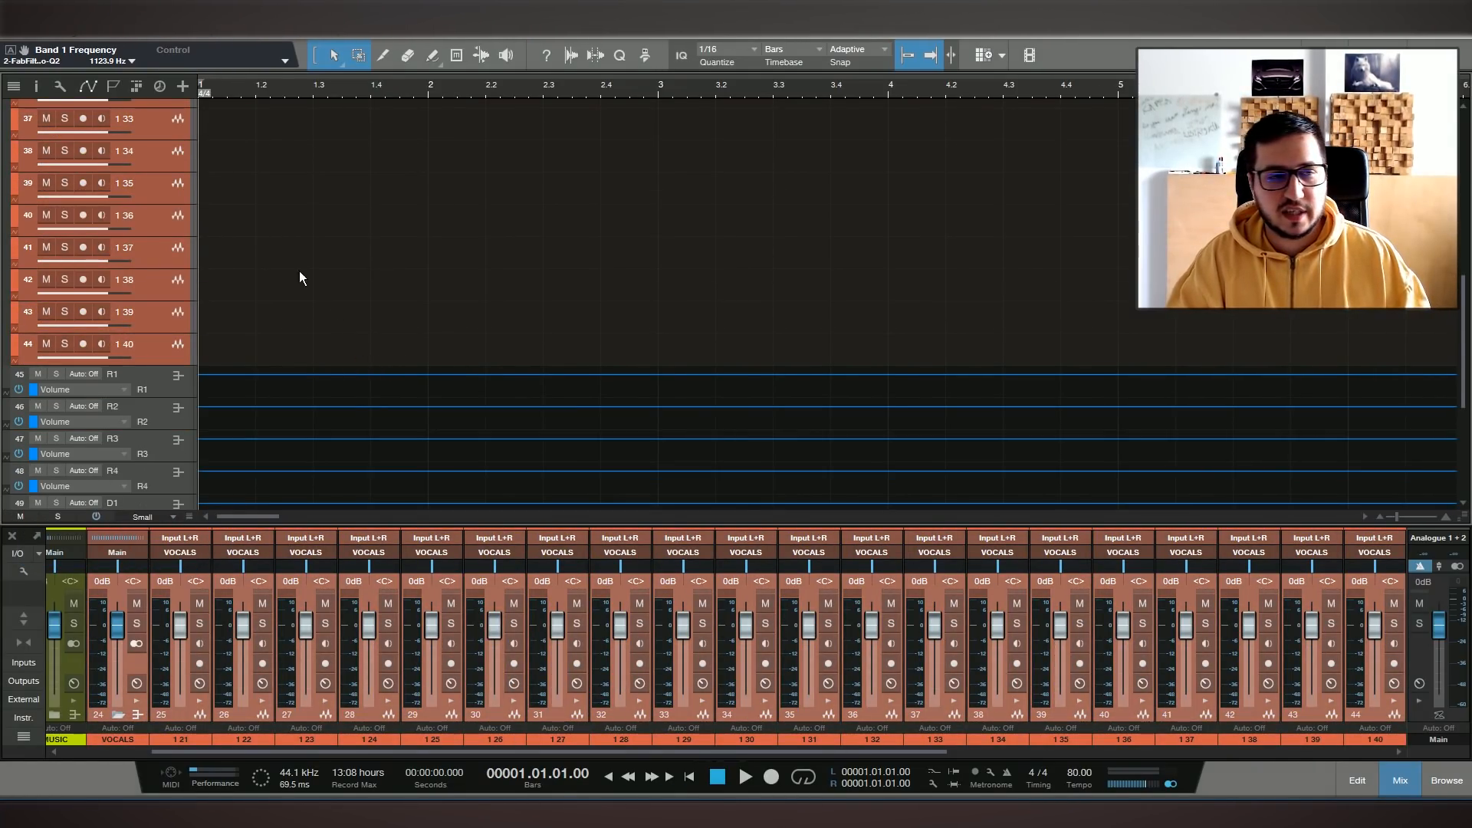
{"action": "left_click", "coordinate": [159, 324]}
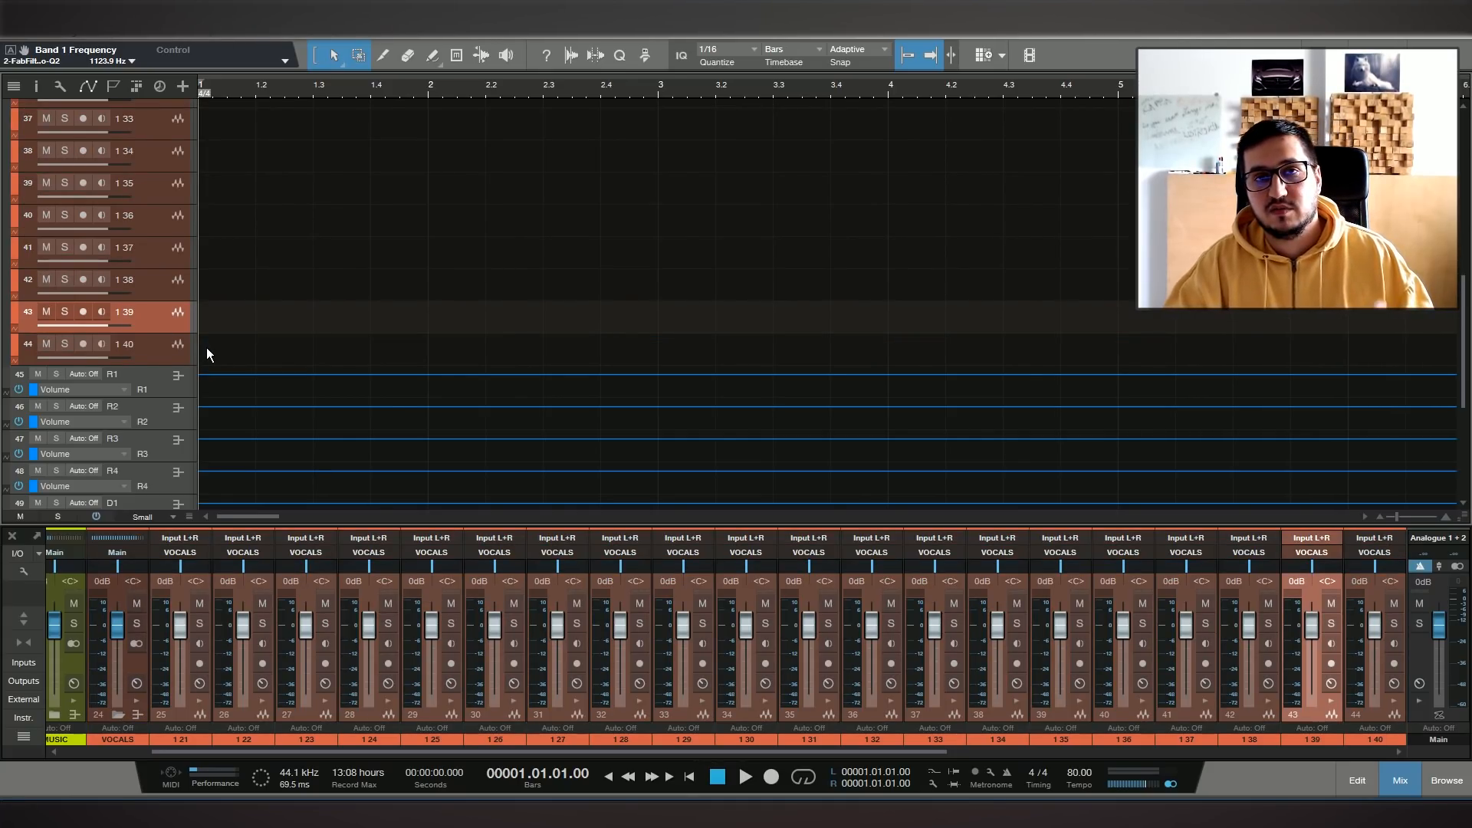
Set the track height to Overview and expand the DRUMS and MUSIC folders to list all their tracks.
{"action": "left_click", "coordinate": [145, 518]}
{"action": "left_click", "coordinate": [154, 567]}
{"action": "left_click", "coordinate": [177, 112]}
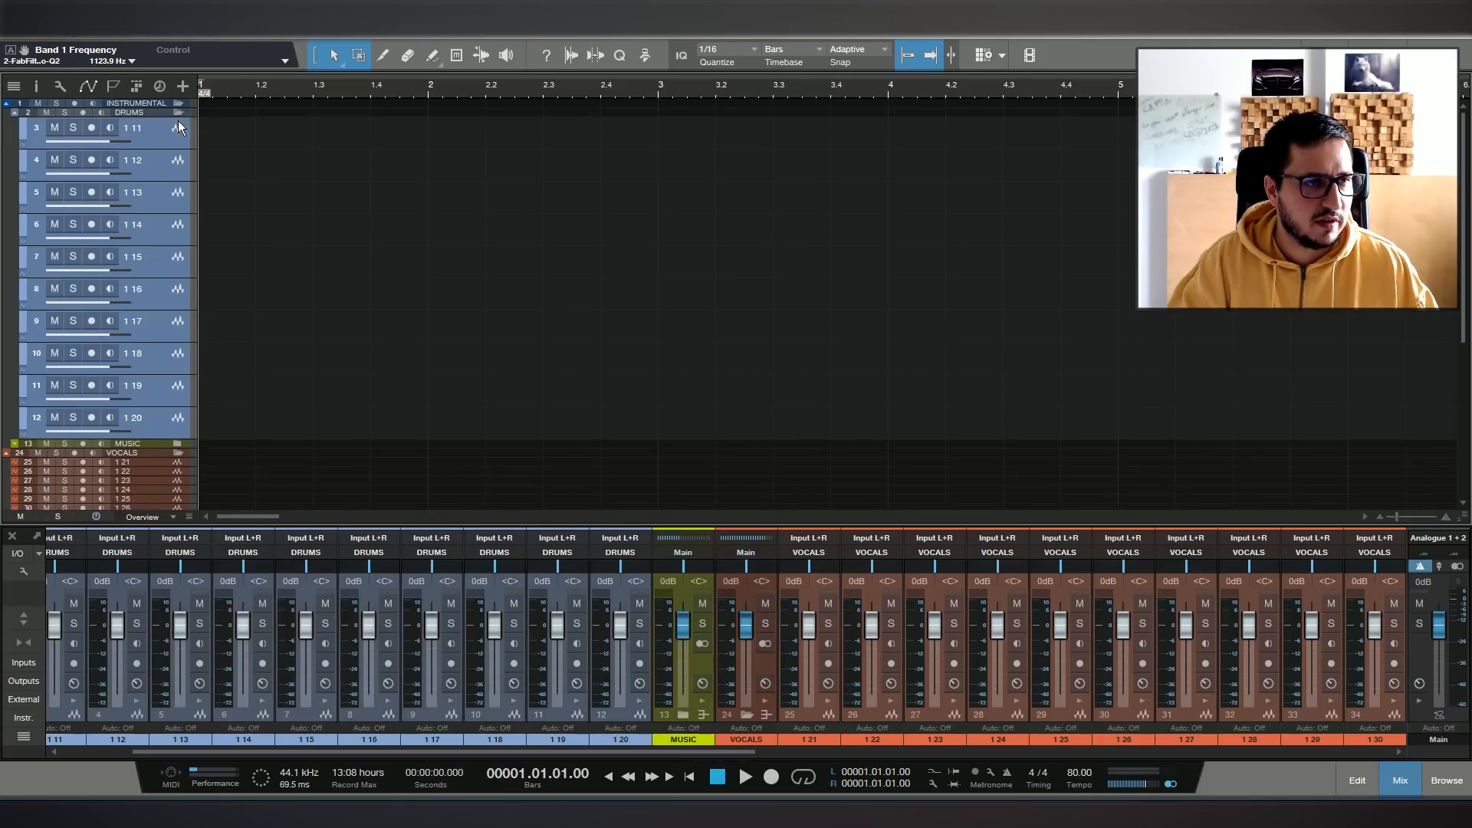
{"action": "left_click", "coordinate": [177, 444]}
{"action": "left_click", "coordinate": [152, 516]}
{"action": "left_click", "coordinate": [157, 595]}
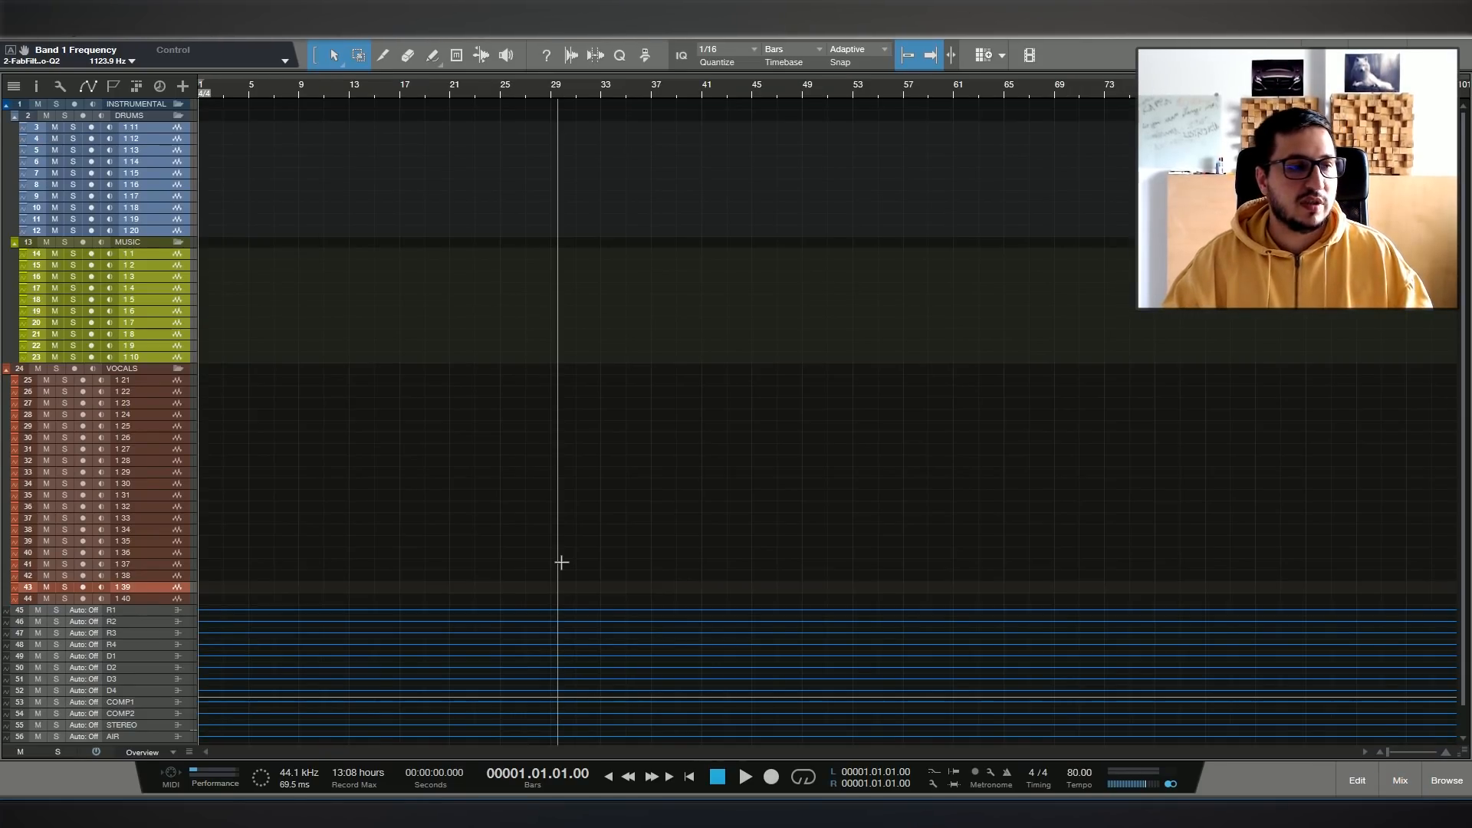
Place the five loops from CS2_150_Top_Loop_06 to DFX_140_A#_HARMONY_02 at the song start on consecutive DRUMS tracks from 1 12.
{"action": "key", "text": "F5"}
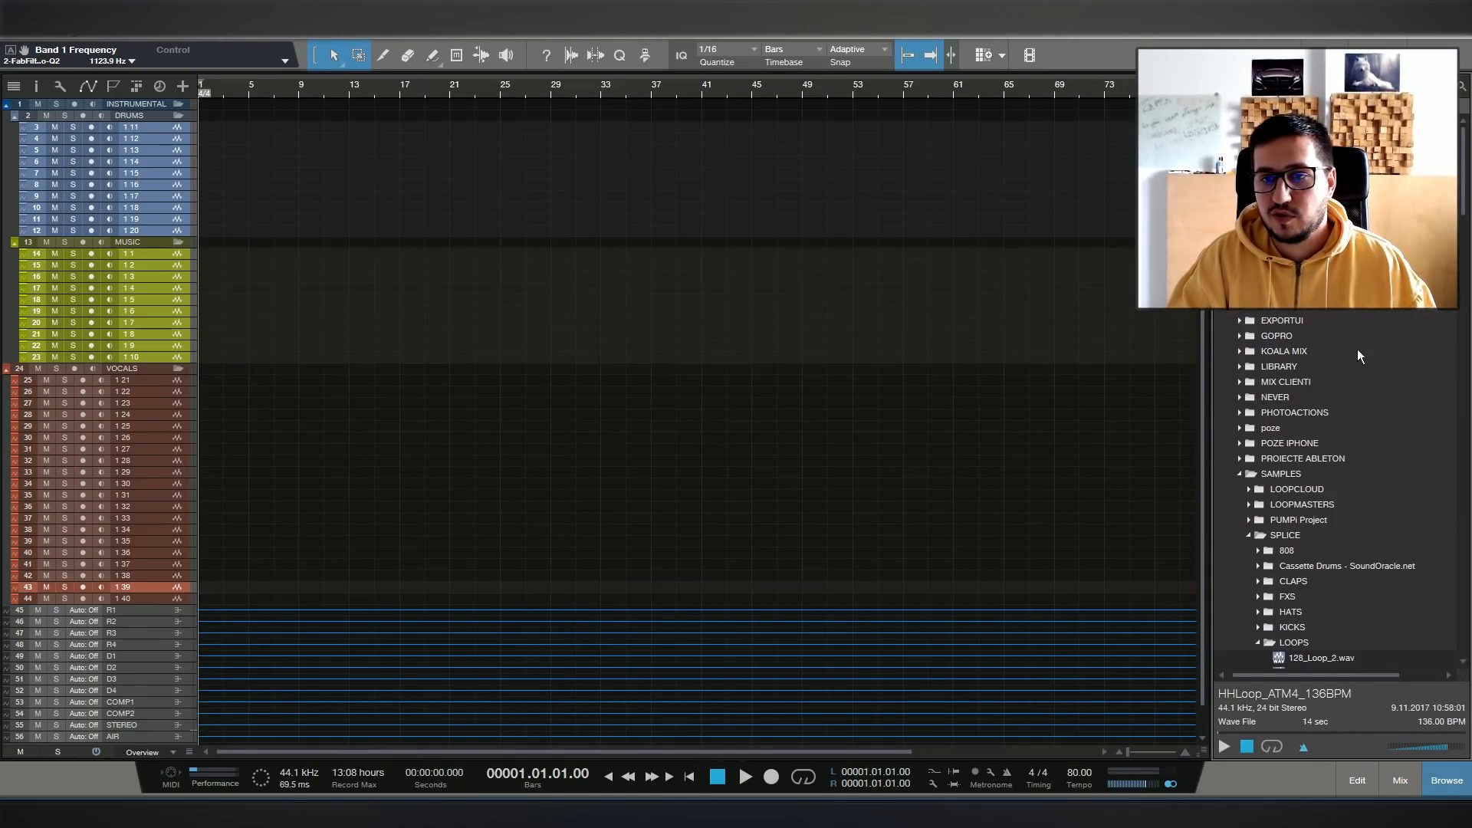
{"action": "scroll", "coordinate": [1268, 536], "scroll_direction": "down", "scroll_amount": 10}
{"action": "left_click", "coordinate": [1343, 382]}
{"action": "left_click", "coordinate": [1343, 428], "text": "shift"}
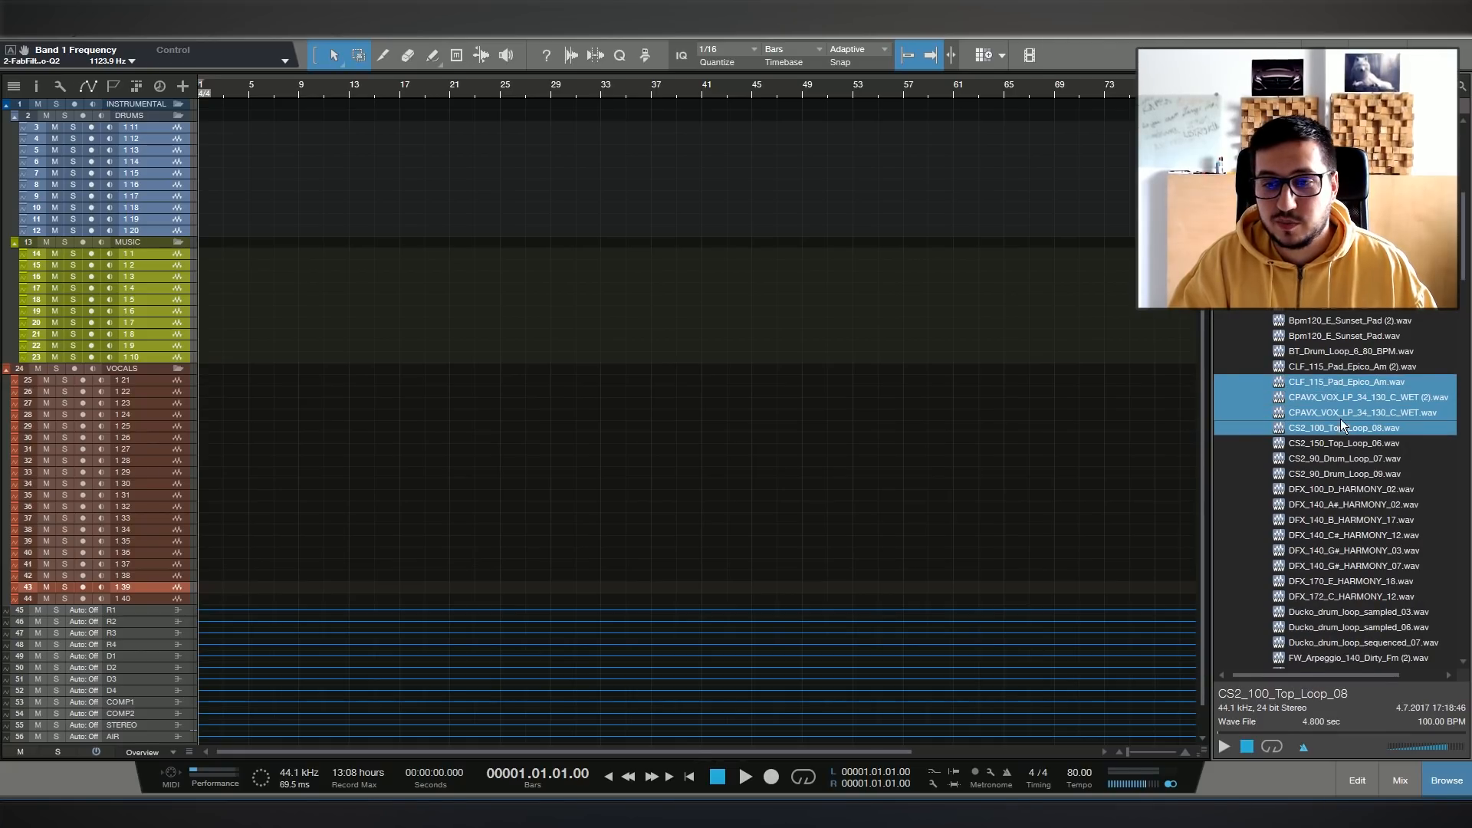
{"action": "left_click_drag", "start_coordinate": [1340, 418], "coordinate": [1342, 453]}
{"action": "left_click", "coordinate": [1342, 448]}
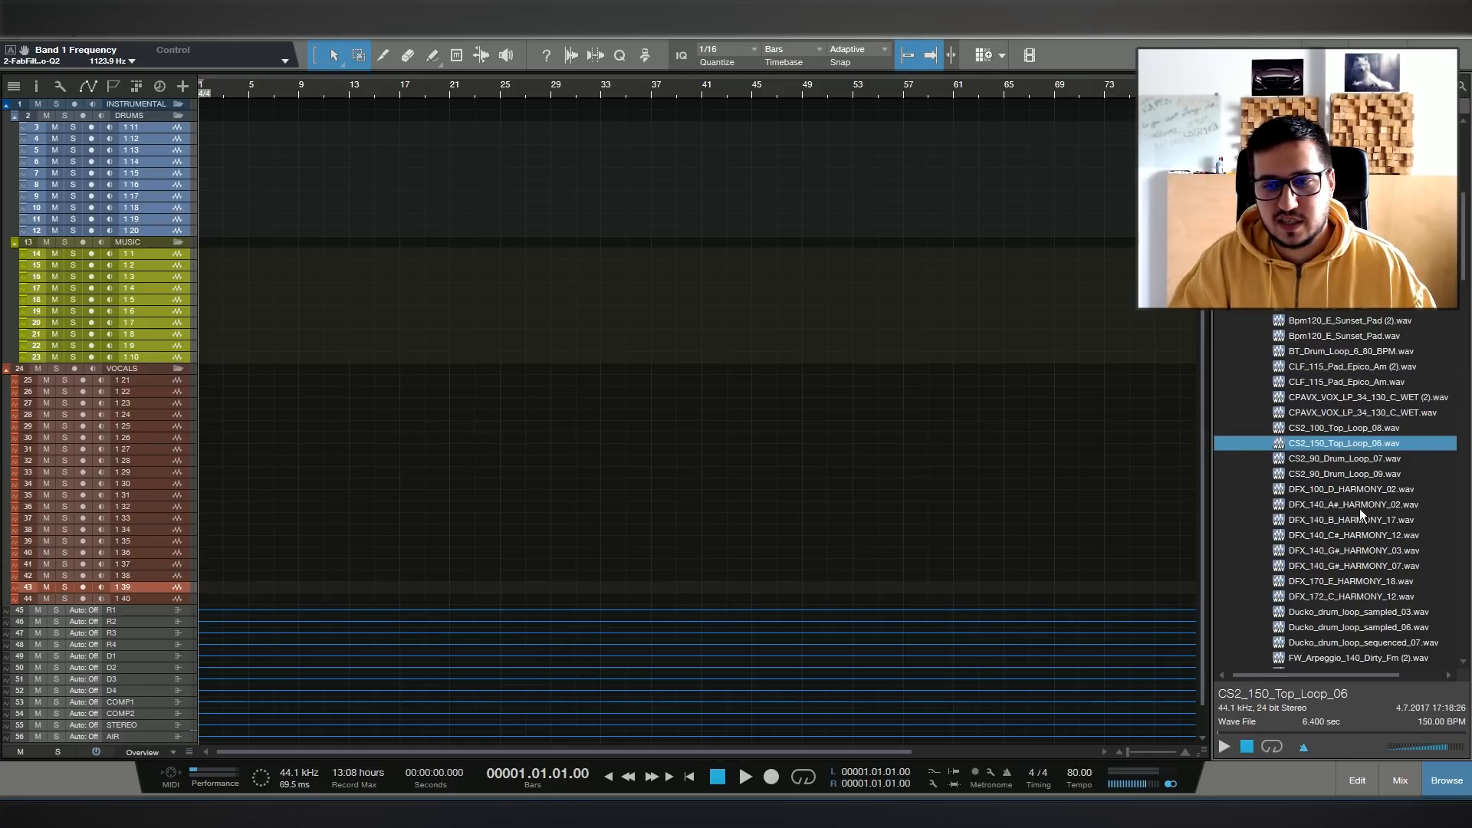
{"action": "left_click", "coordinate": [1359, 504], "text": "shift"}
{"action": "left_click_drag", "start_coordinate": [1401, 498], "coordinate": [228, 139]}
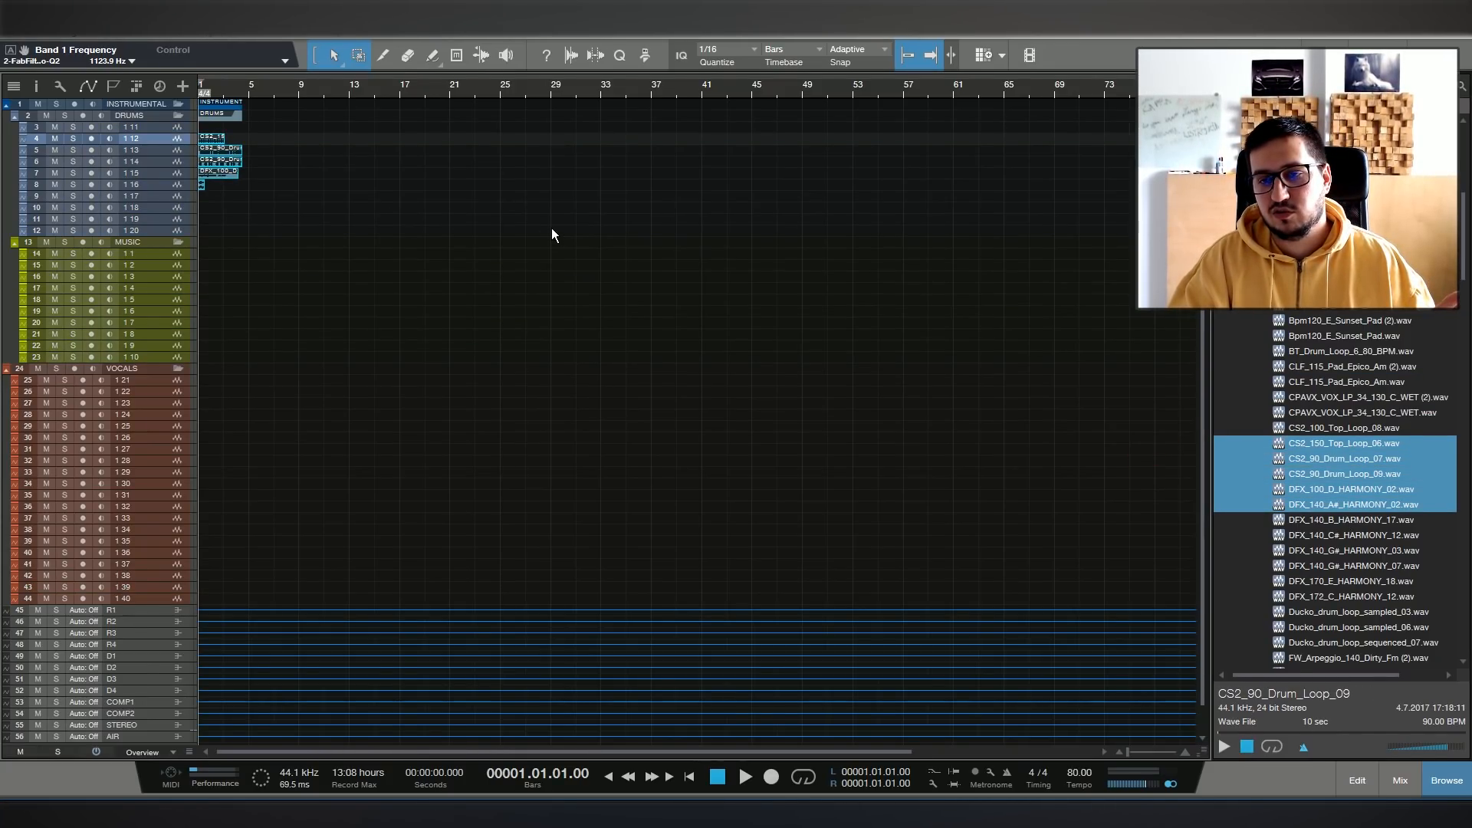
Show the mixer and delete the placed loops from the DRUMS tracks.
{"action": "key", "text": "F3"}
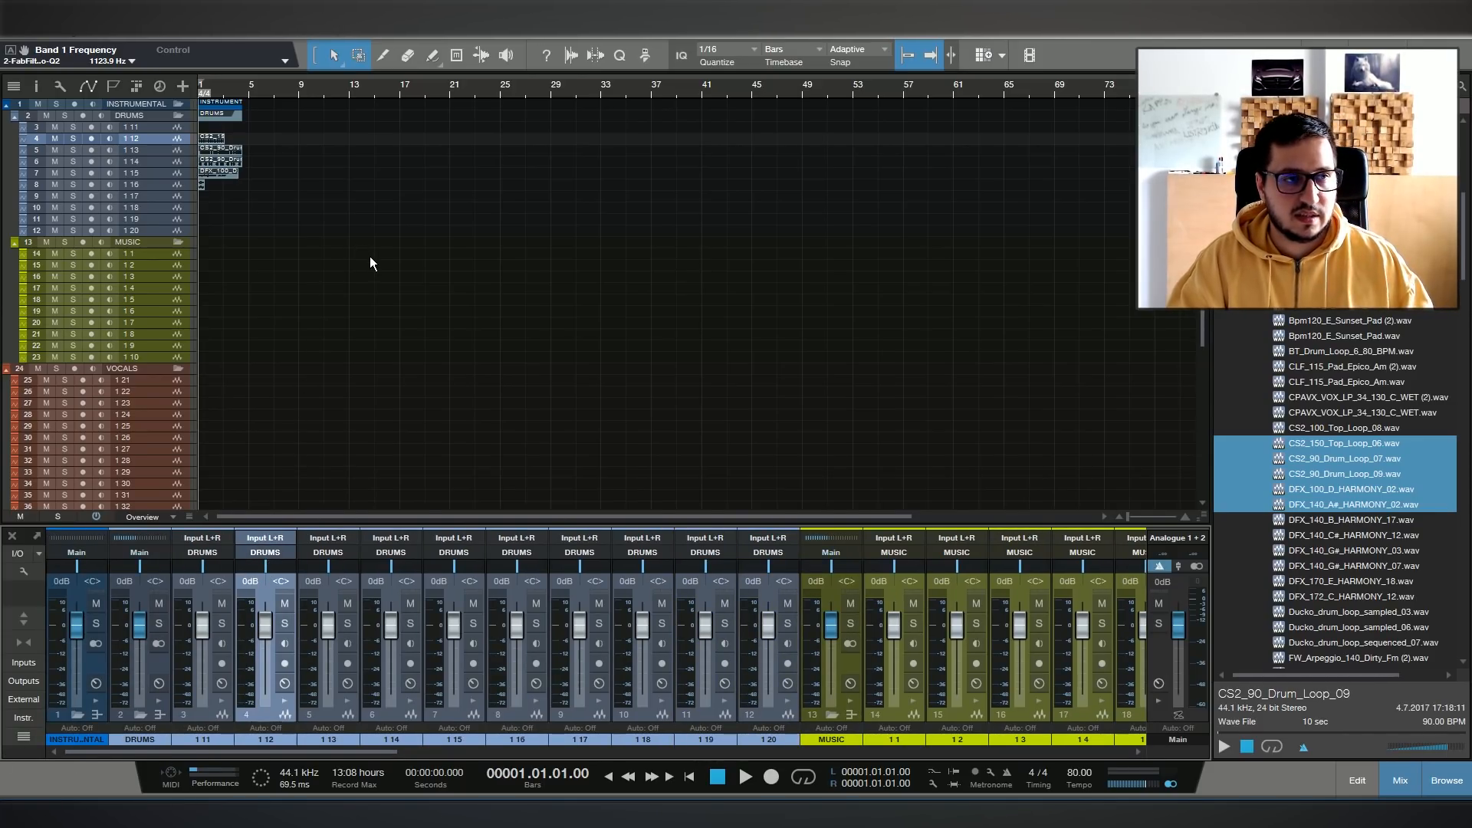
{"action": "key", "text": "Delete"}
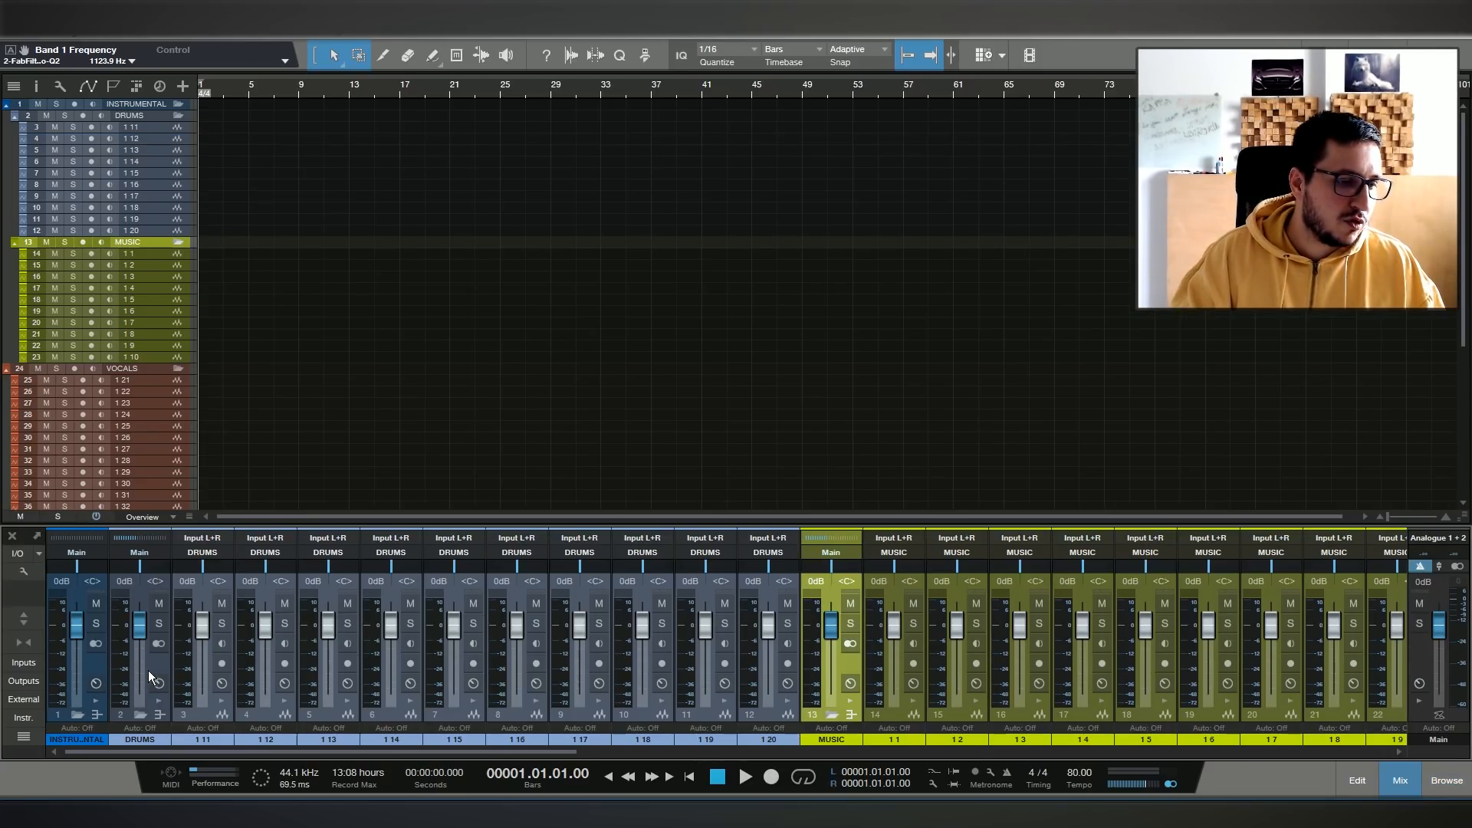
Route the outputs of the DRUMS and MUSIC buses to the INSTRUMENTAL bus.
{"action": "left_click", "coordinate": [148, 671], "text": "ctrl"}
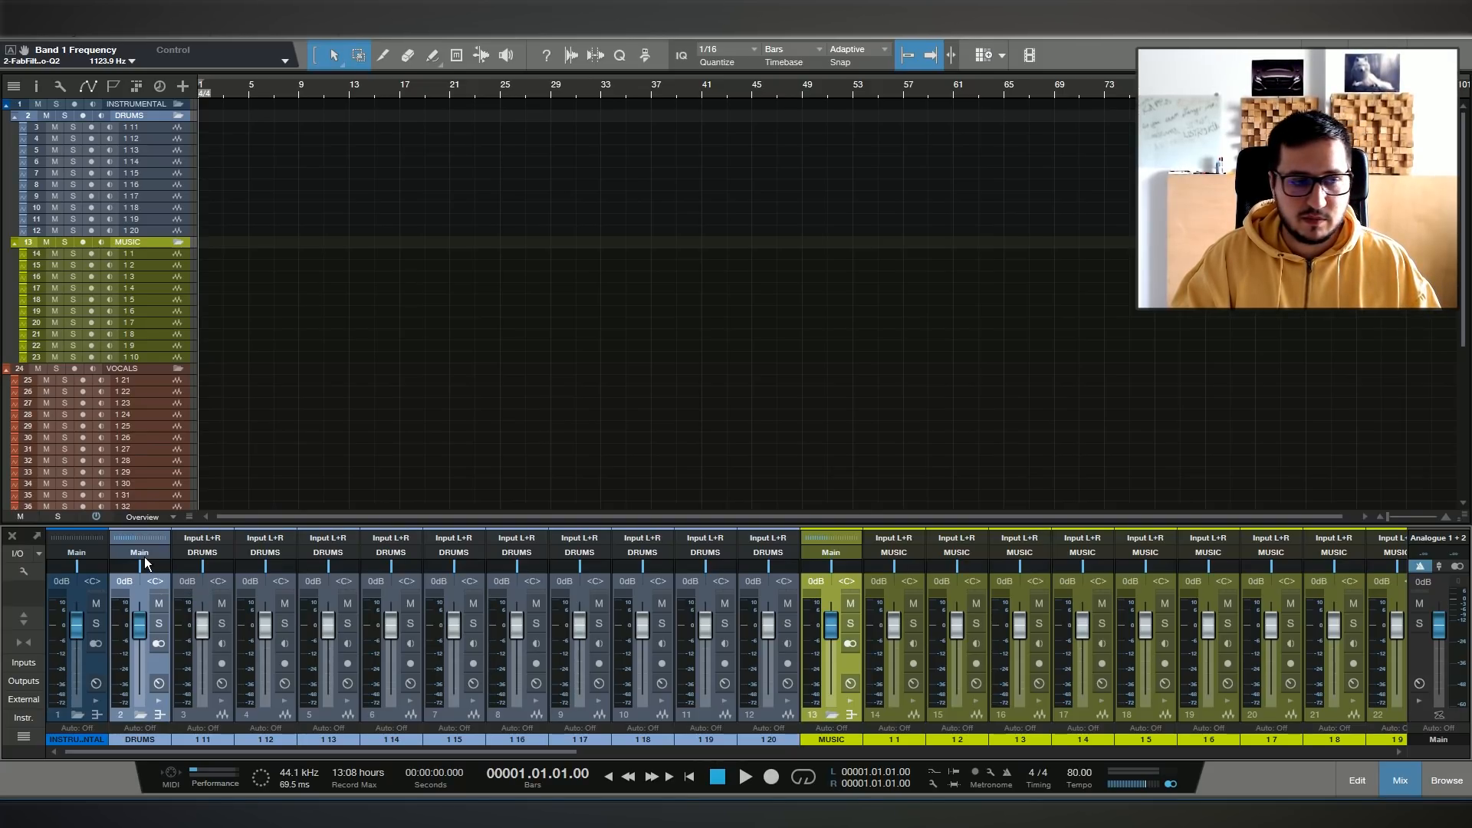
{"action": "left_click", "coordinate": [150, 560]}
{"action": "left_click", "coordinate": [168, 309]}
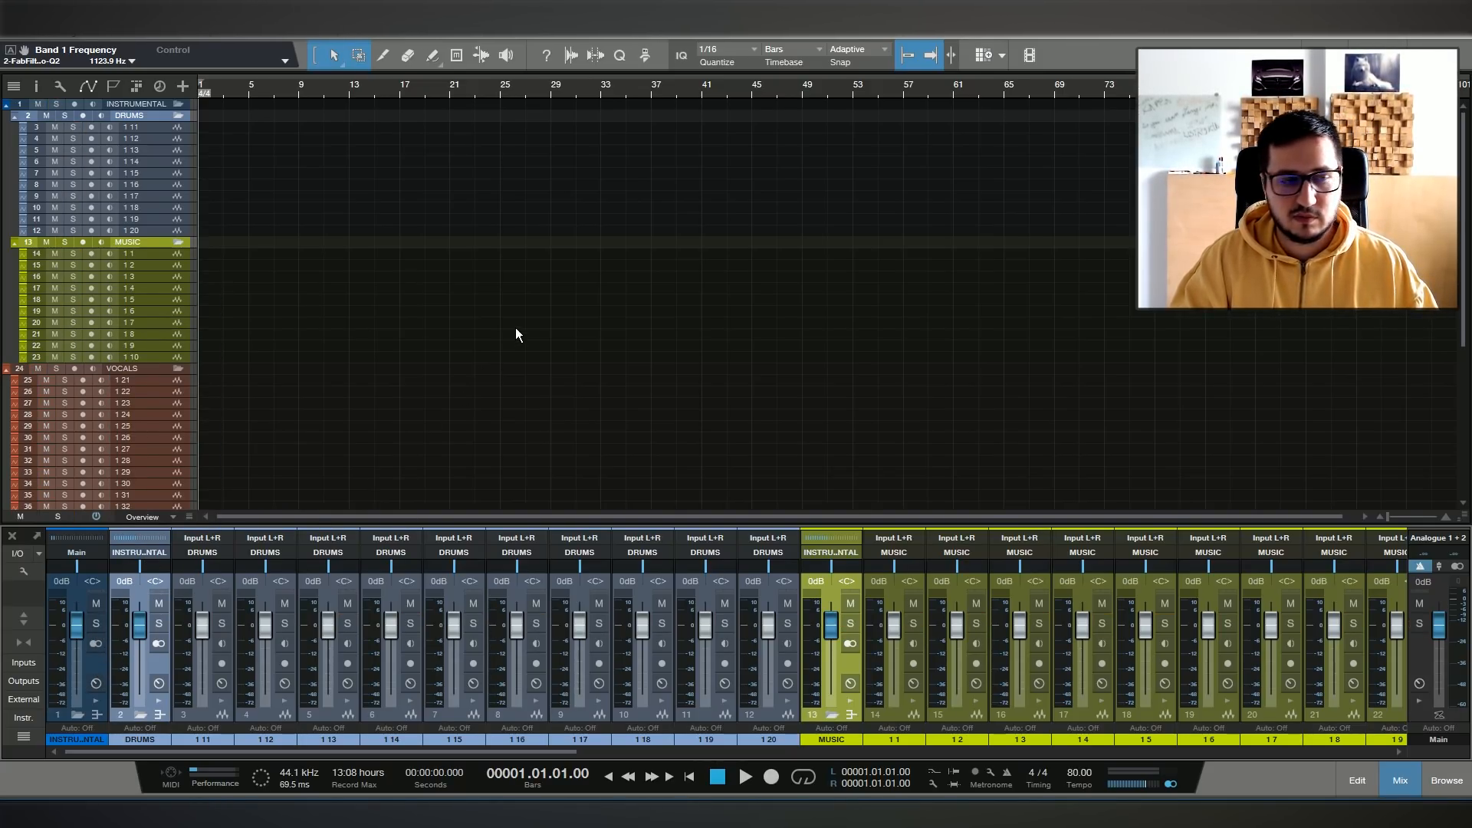
Undo the removal of all effects on the Main channel to restore its insert chain from bx_digital V3 to VEQ-1P.
{"action": "scroll", "coordinate": [595, 299], "scroll_direction": "down", "scroll_amount": 5}
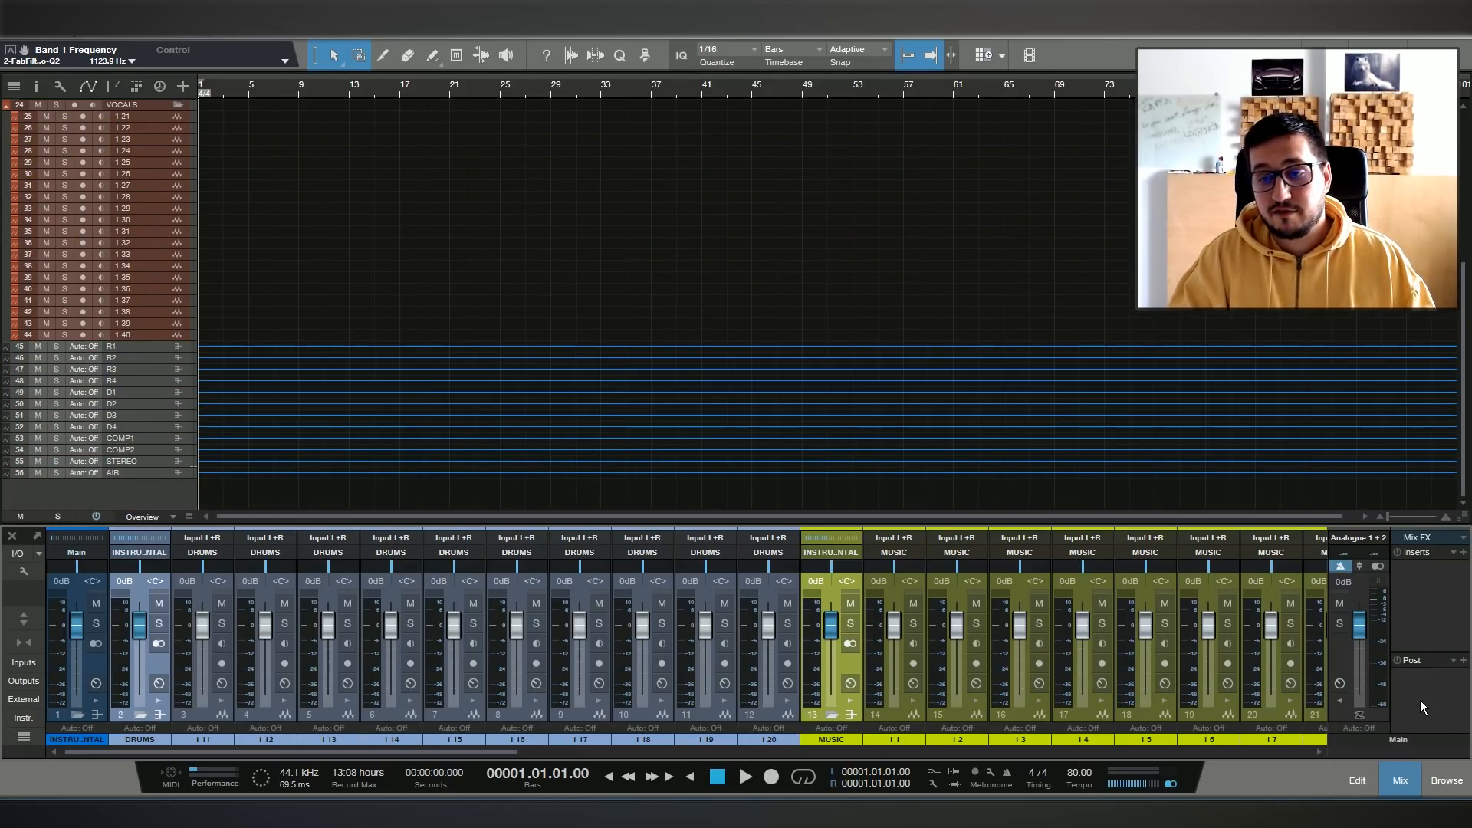
{"action": "left_click", "coordinate": [1439, 715]}
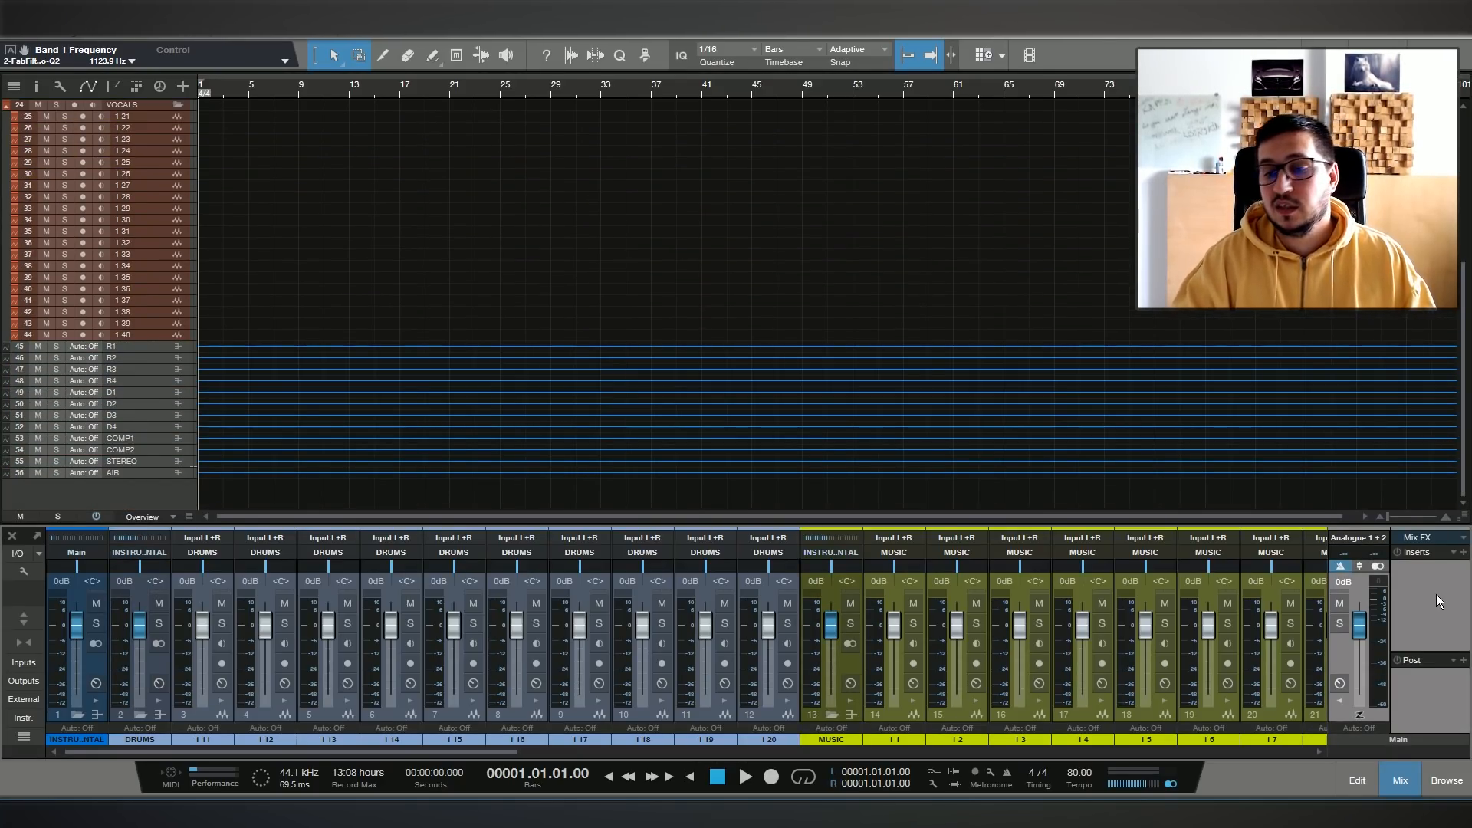
{"action": "left_click", "coordinate": [1451, 555]}
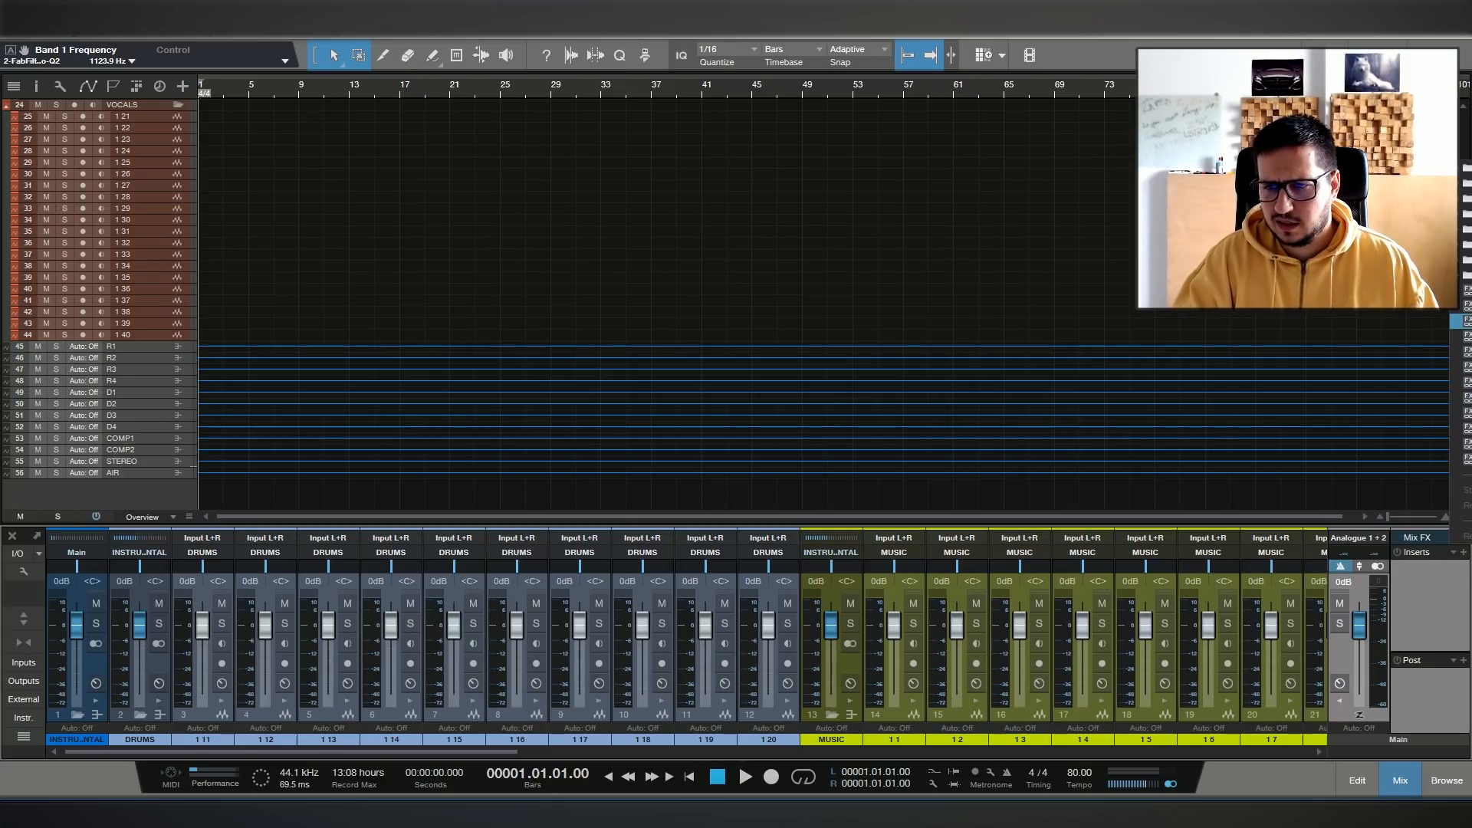
{"action": "left_click", "coordinate": [982, 540]}
{"action": "key", "text": "ctrl+z"}
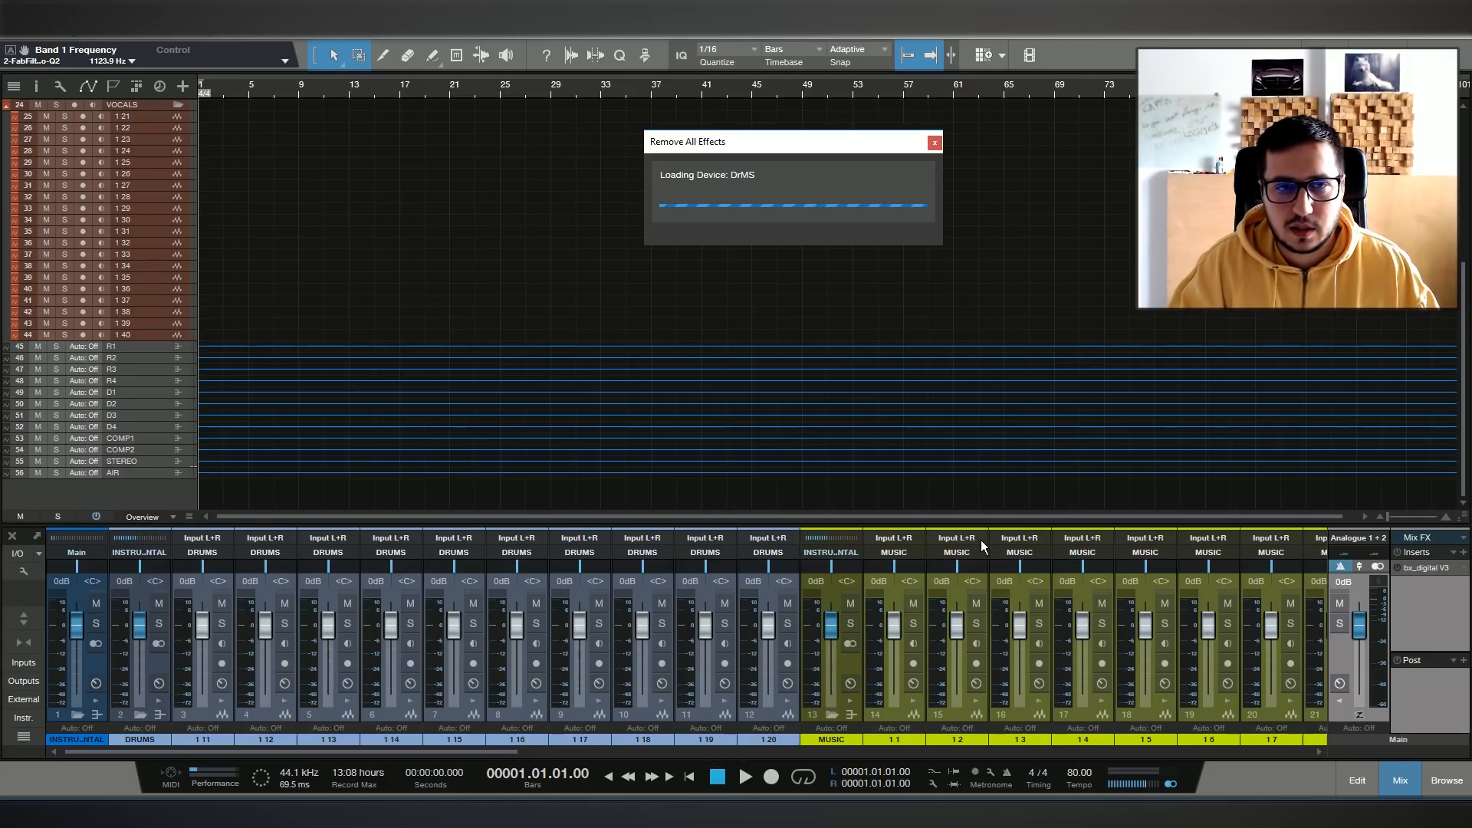
Examine the Main channel's The Glue 64, PuigChild 670, FabFilter Pro-C 2 and VEQ-1P plug-ins one after another.
{"action": "double_click", "coordinate": [1420, 600]}
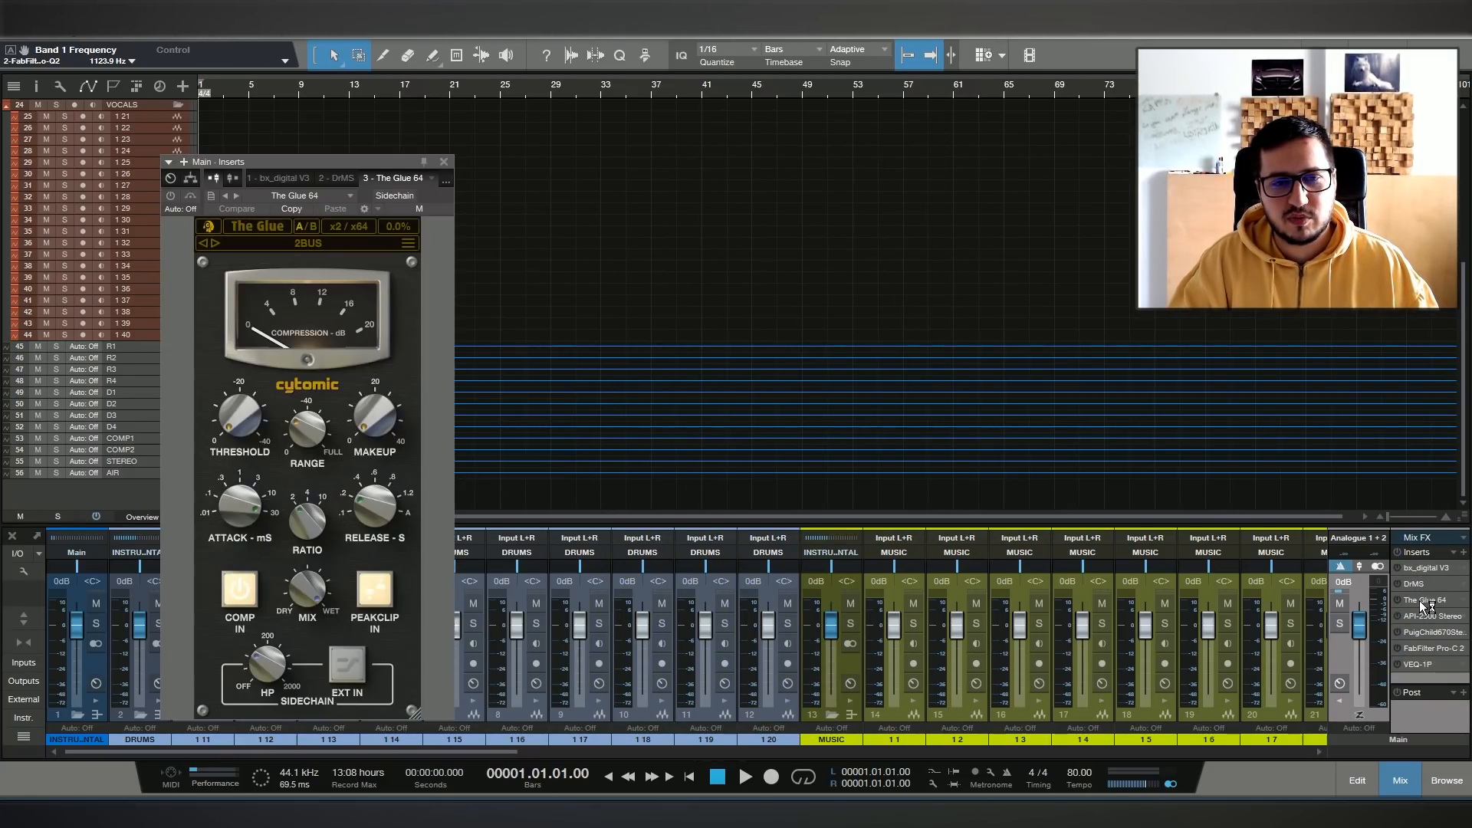
{"action": "double_click", "coordinate": [1419, 600]}
{"action": "double_click", "coordinate": [1429, 628]}
{"action": "double_click", "coordinate": [1430, 628]}
{"action": "double_click", "coordinate": [1432, 647]}
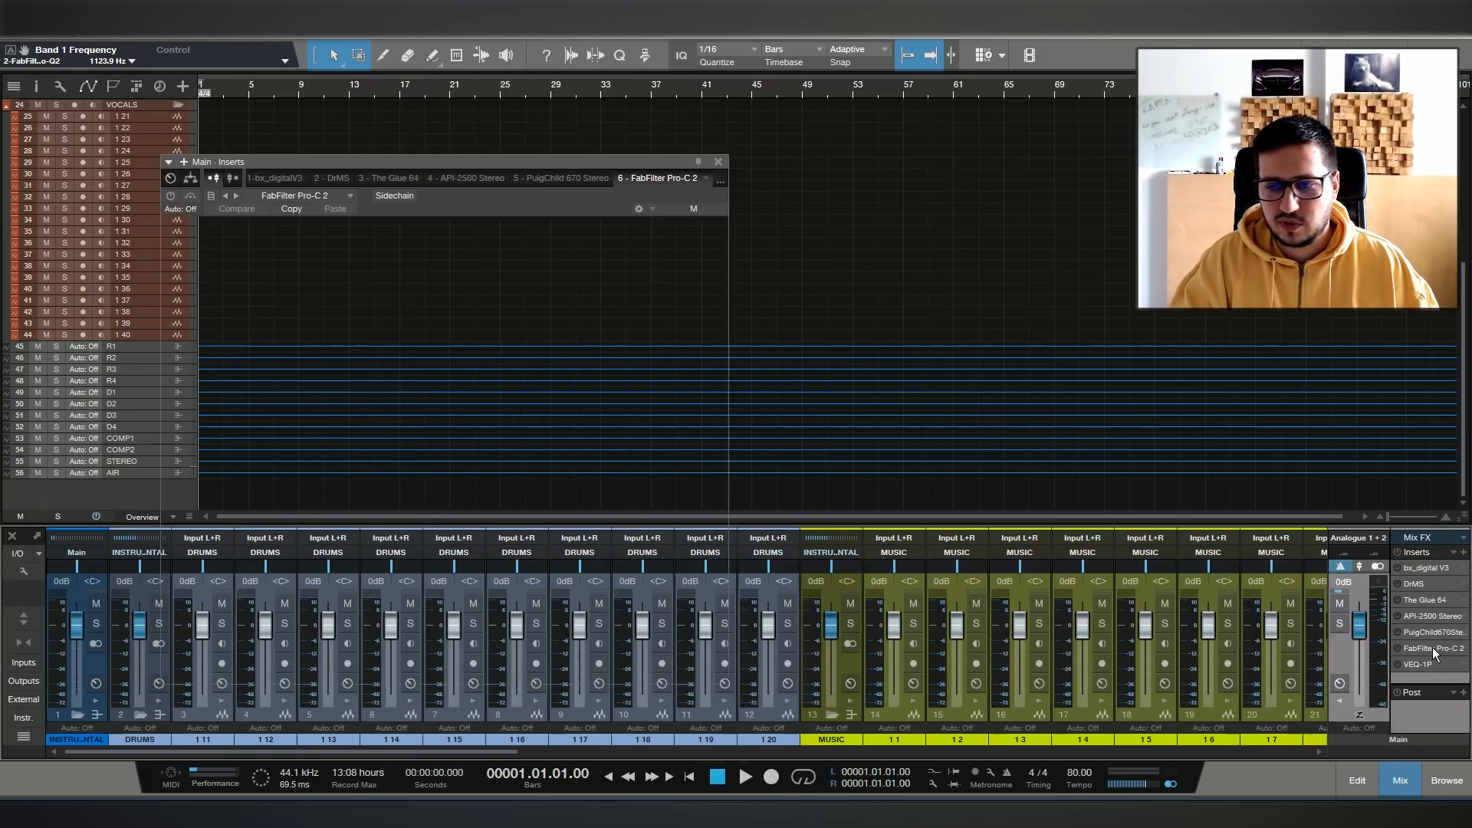
{"action": "double_click", "coordinate": [1433, 648]}
{"action": "double_click", "coordinate": [1419, 664]}
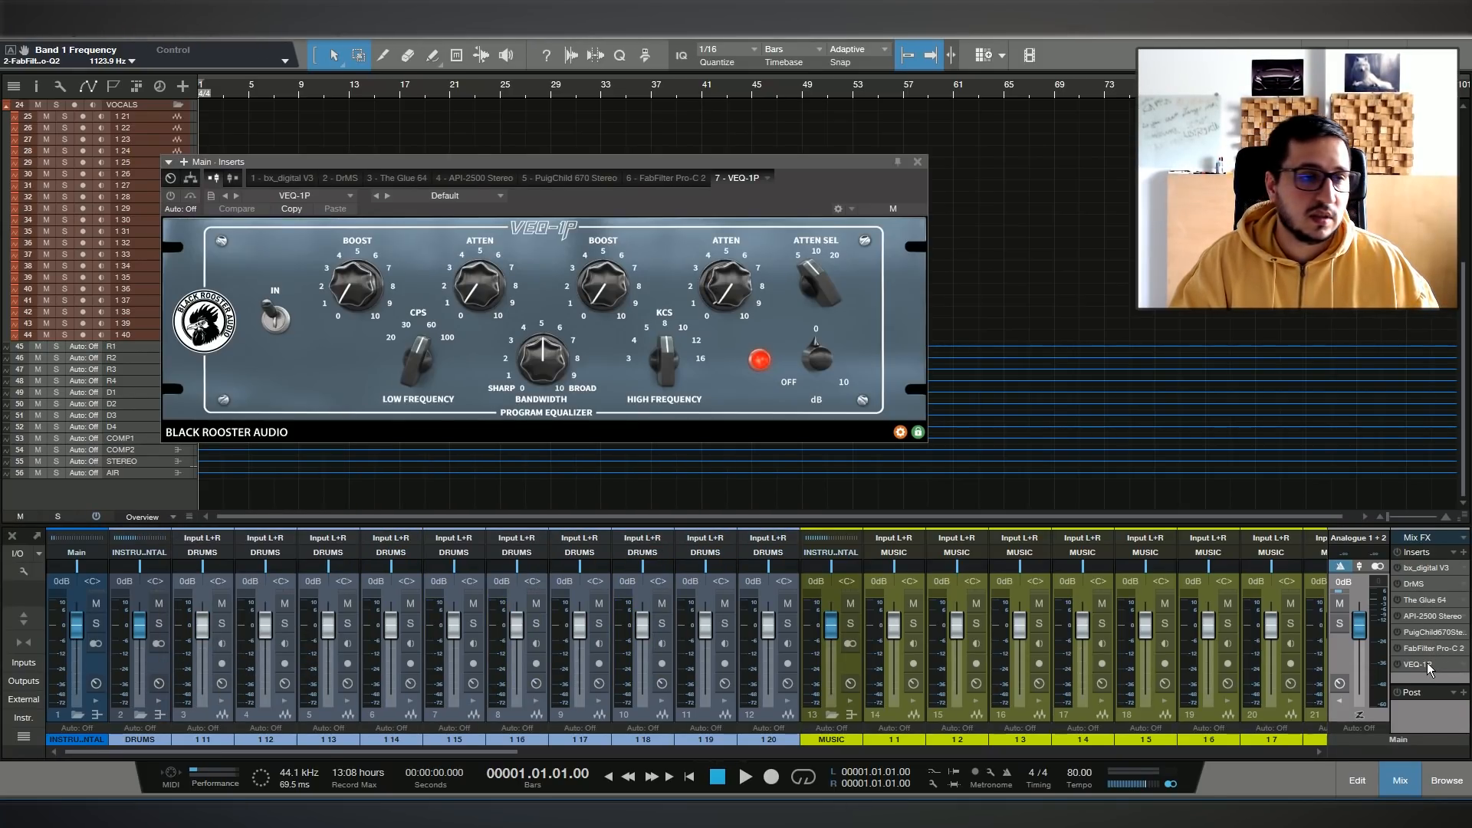
{"action": "double_click", "coordinate": [1418, 664]}
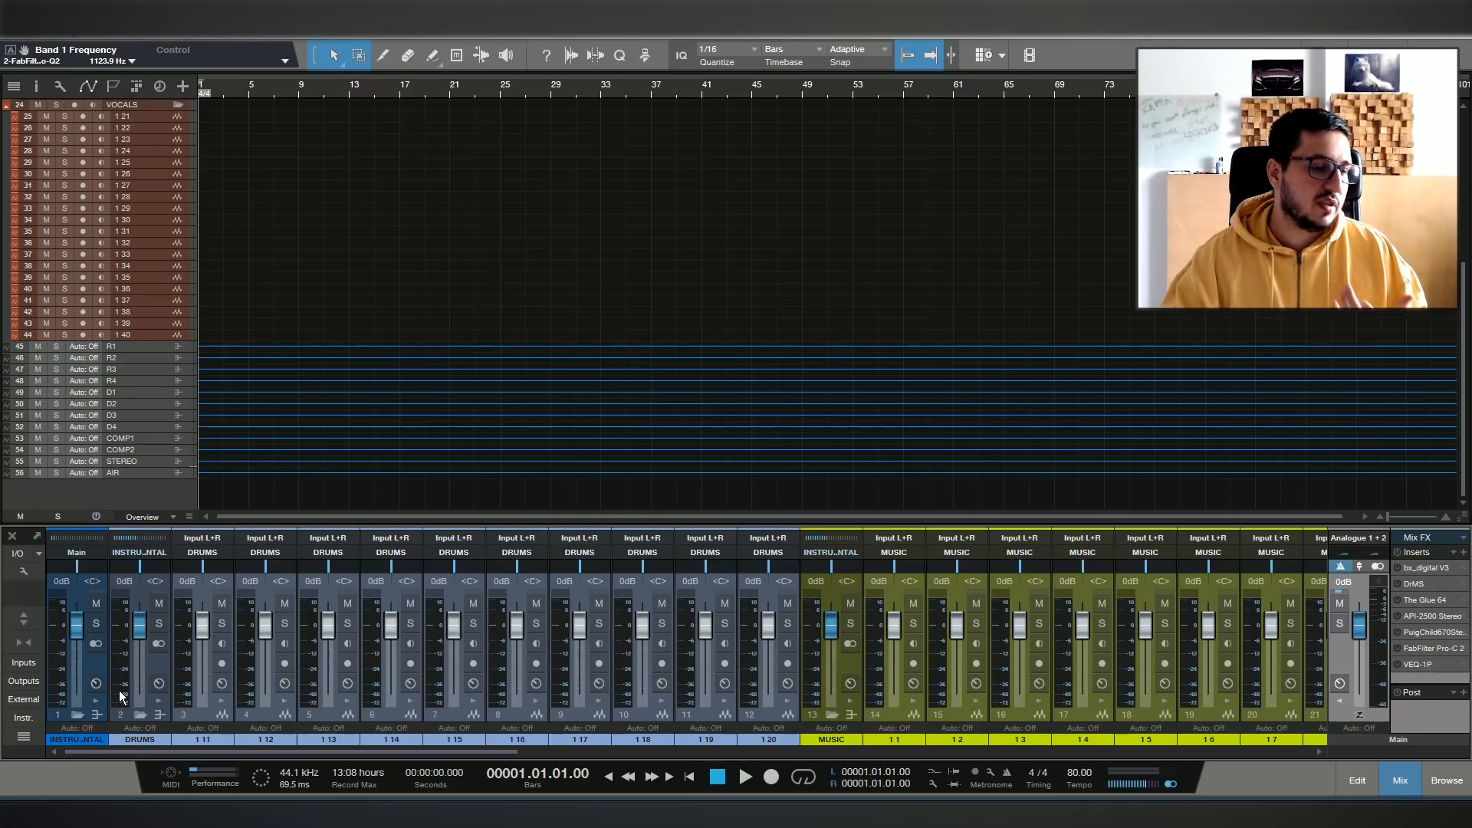
View the inserts and sends of the VOCALS bus channel, then collapse them again.
{"action": "left_click_drag", "start_coordinate": [483, 751], "coordinate": [759, 751]}
{"action": "left_click", "coordinate": [740, 702]}
{"action": "left_click", "coordinate": [773, 618]}
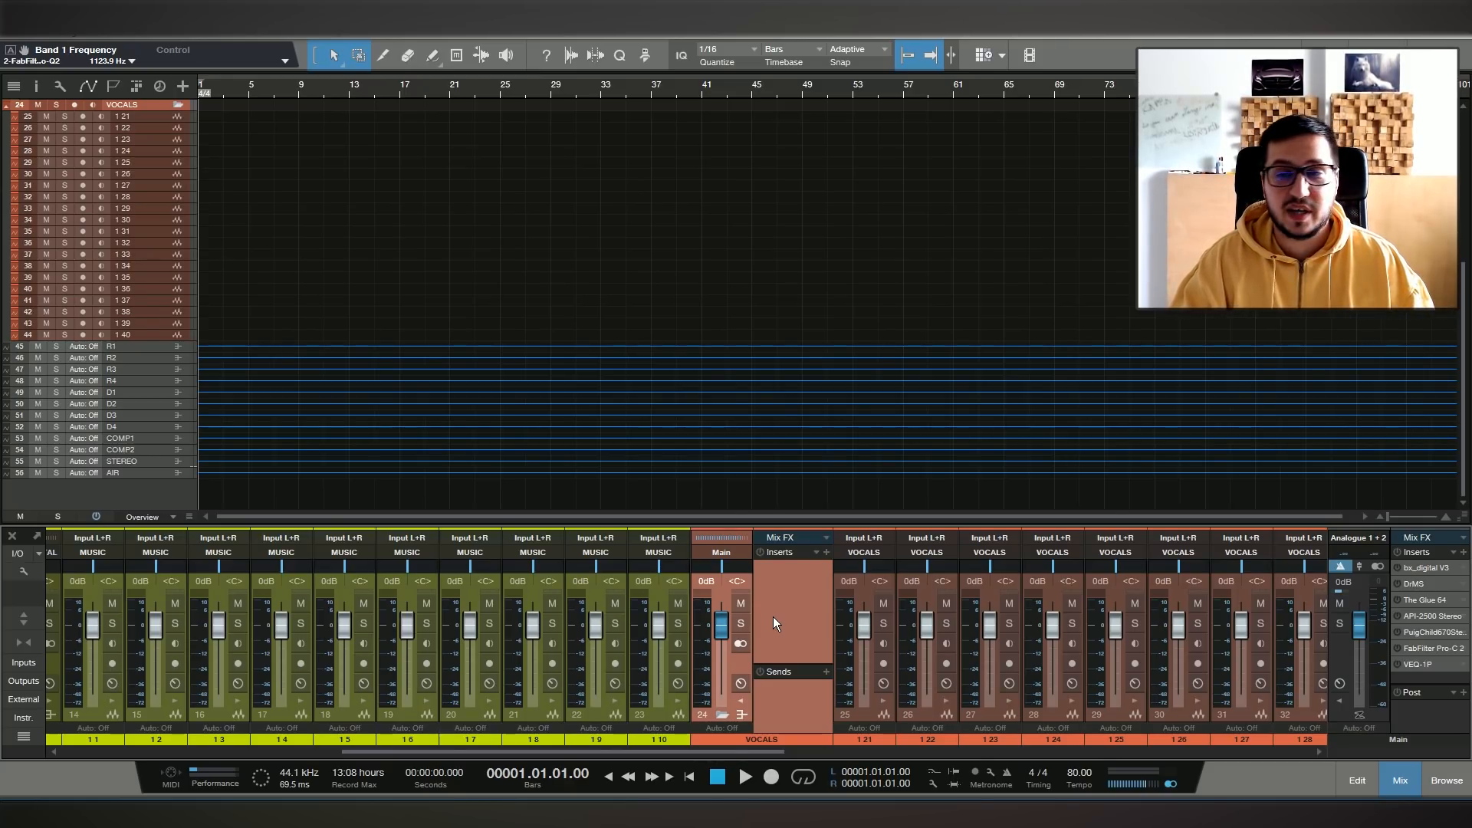
{"action": "double_click", "coordinate": [772, 616]}
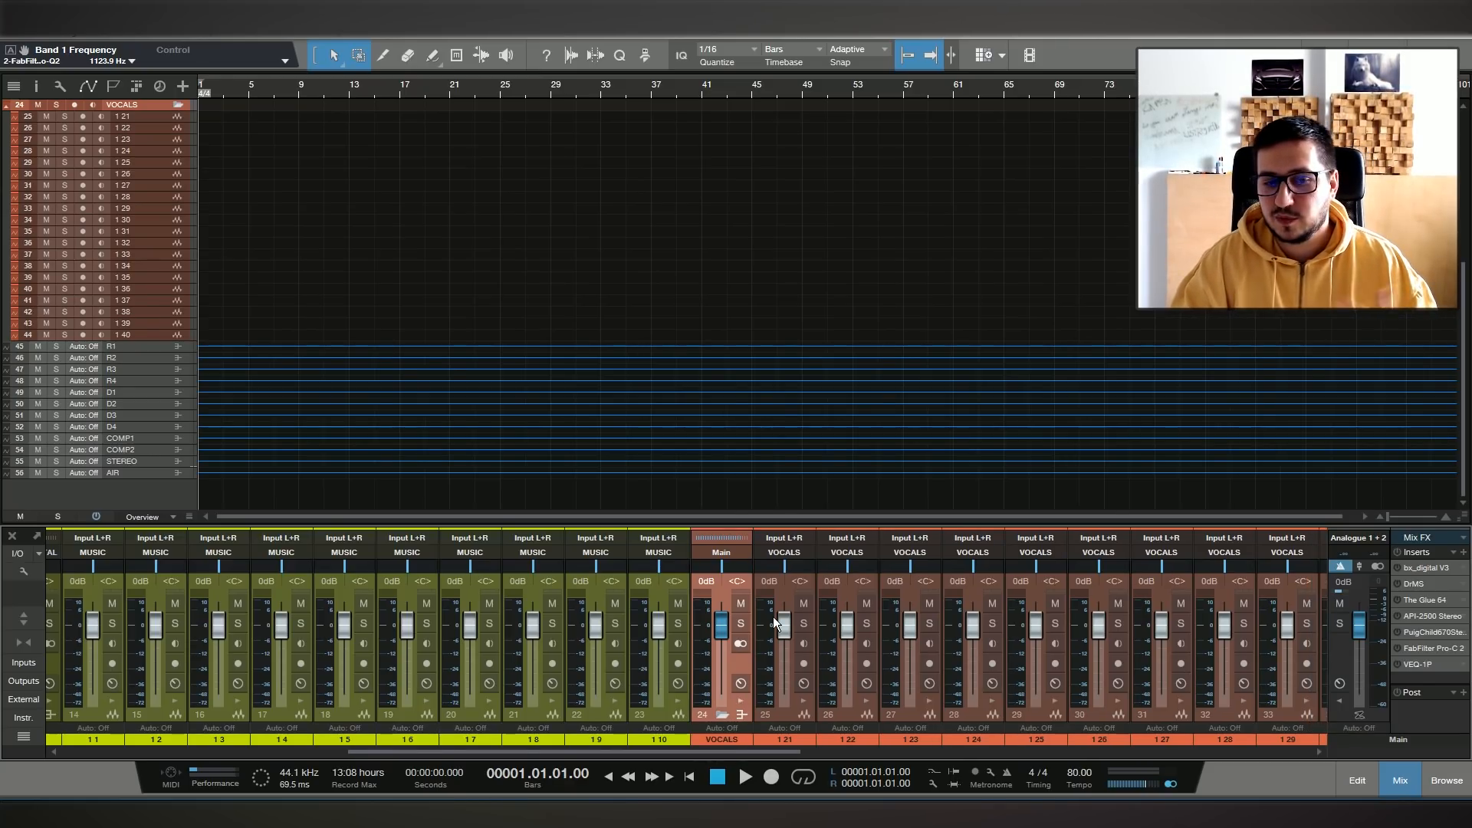
Set the track height in the arrangement to Tiny.
{"action": "scroll", "coordinate": [457, 322], "scroll_direction": "up", "scroll_amount": 5}
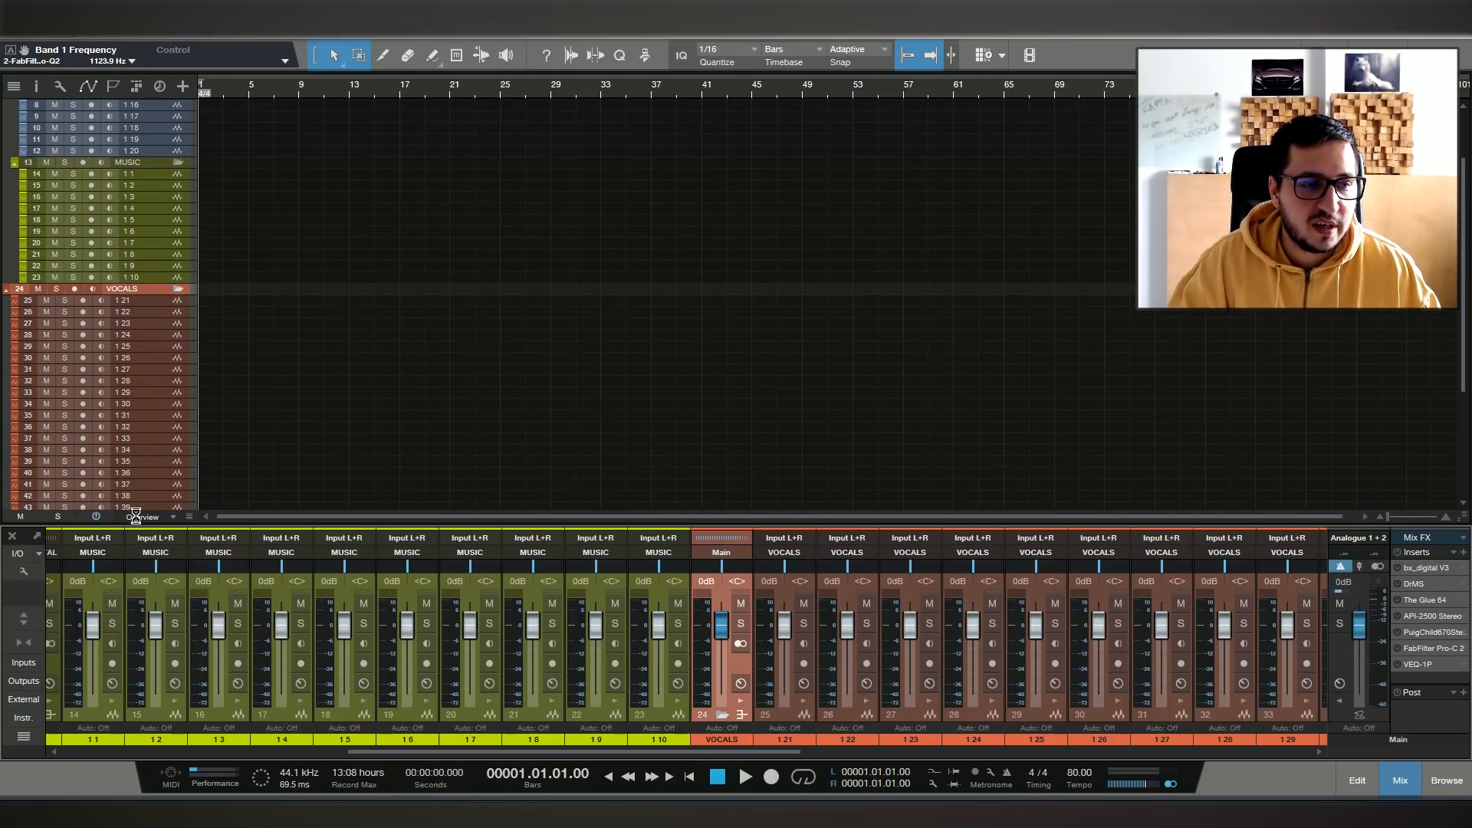
{"action": "left_click", "coordinate": [135, 517]}
{"action": "left_click", "coordinate": [164, 566]}
{"action": "scroll", "coordinate": [362, 306], "scroll_direction": "down", "scroll_amount": 5}
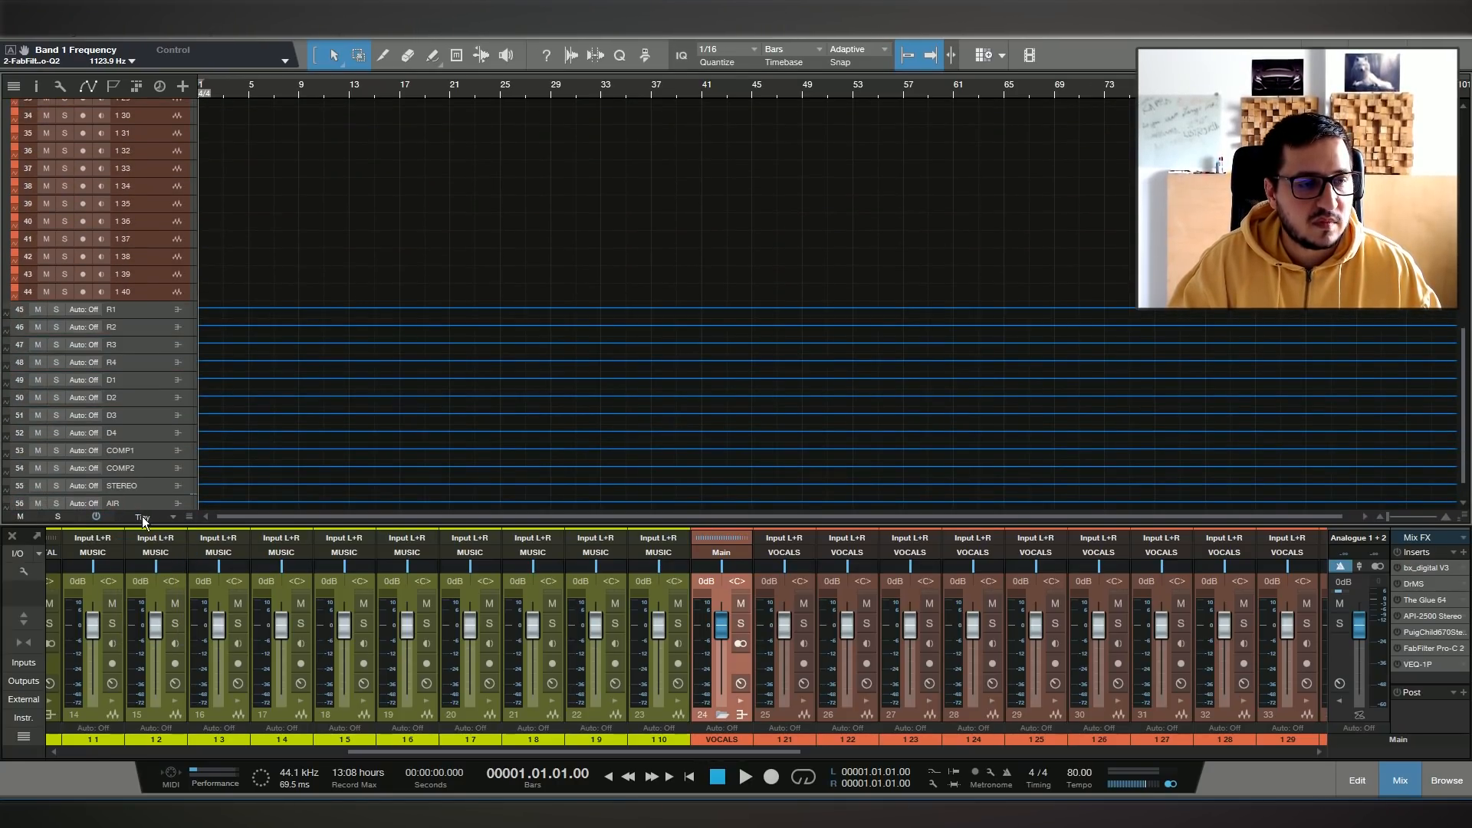
Set the track height in the arrangement to Overview.
{"action": "left_click", "coordinate": [142, 517]}
{"action": "left_click", "coordinate": [152, 531]}
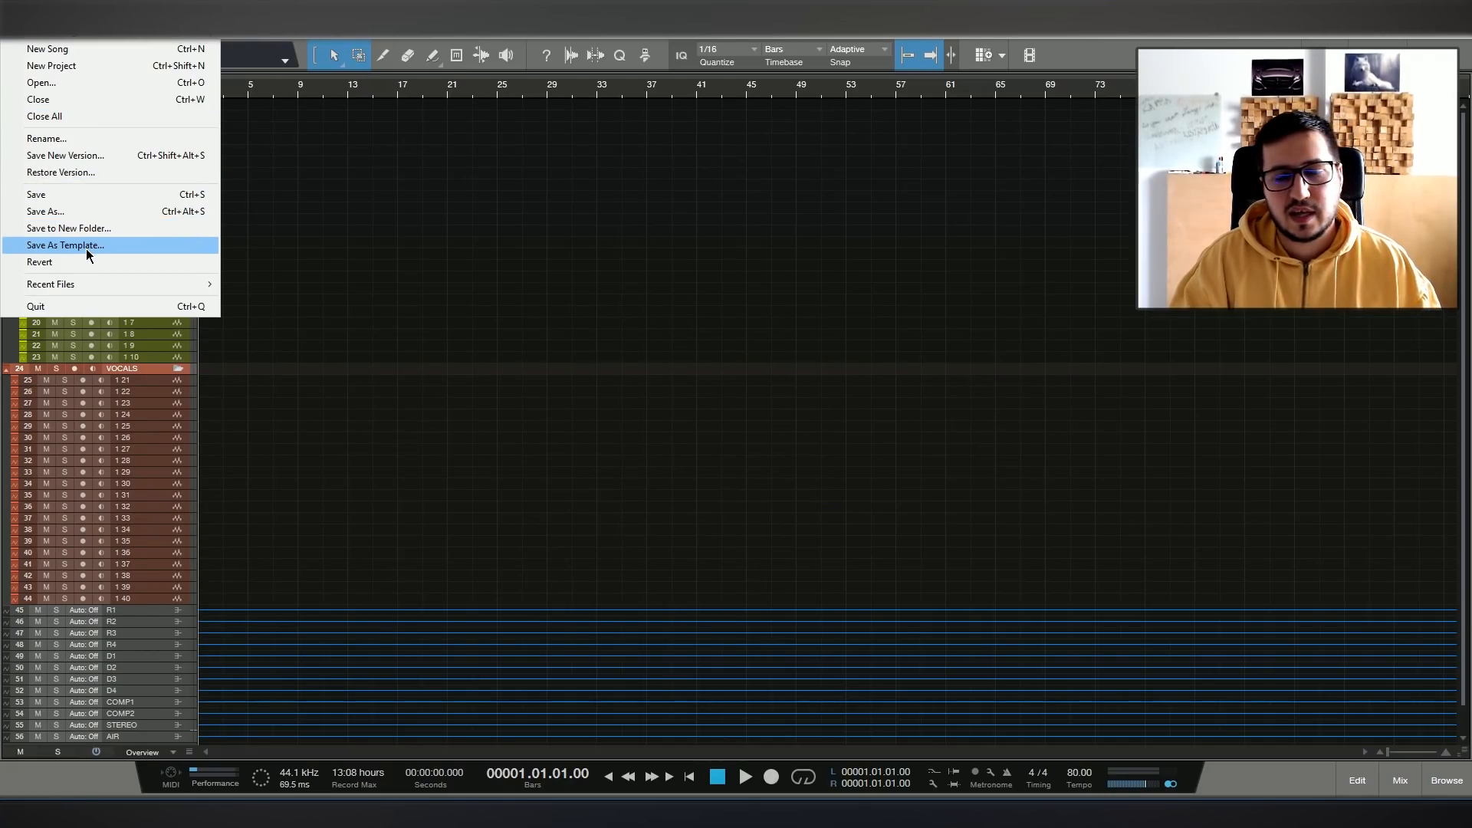
Set up saving the song as a template titled MIXING TEMPLATE with the description AUDIO + SENDS + BUSES.
{"action": "left_click", "coordinate": [86, 248]}
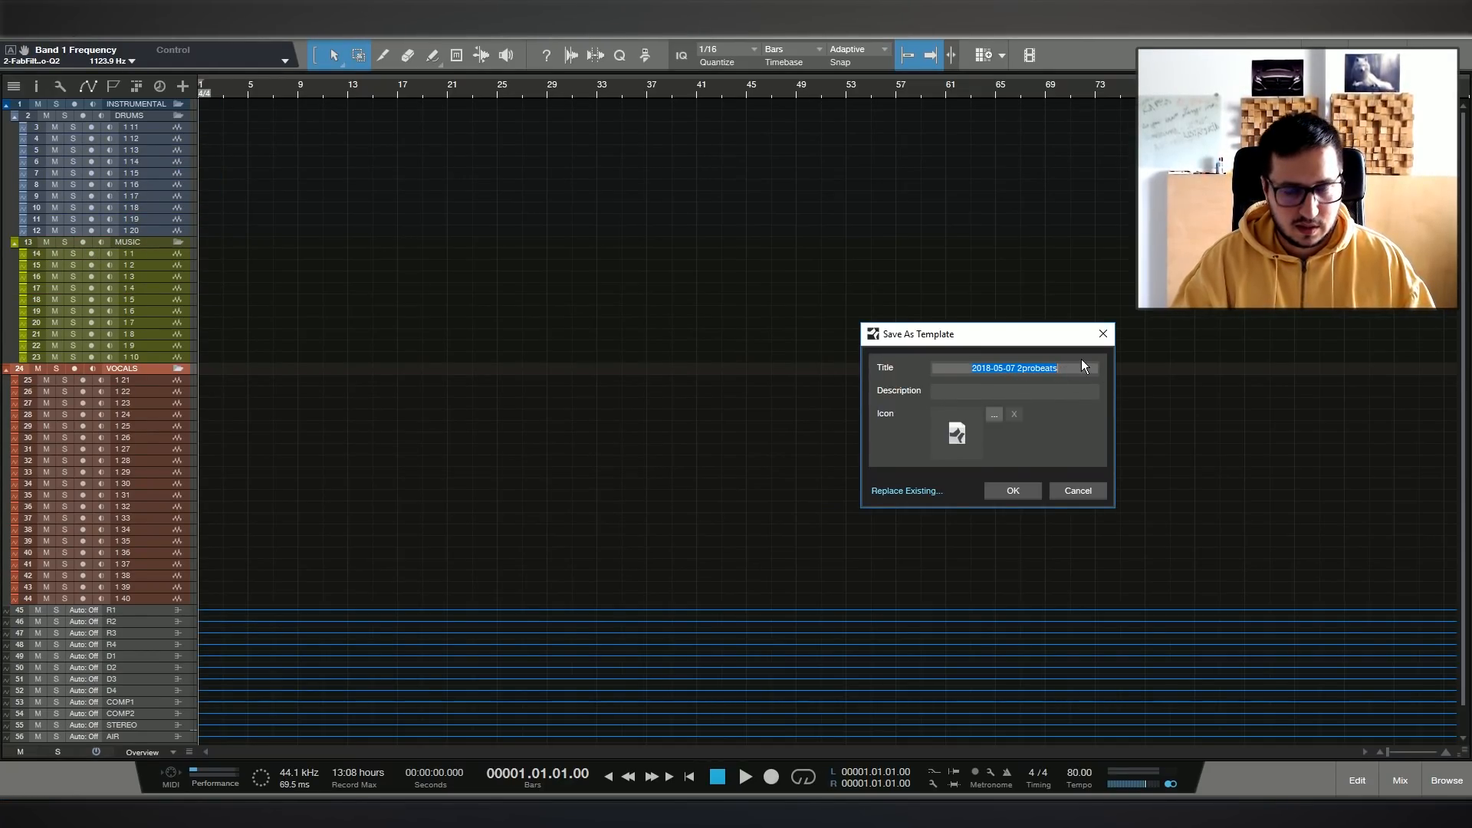
{"action": "type", "text": "MIXING"}
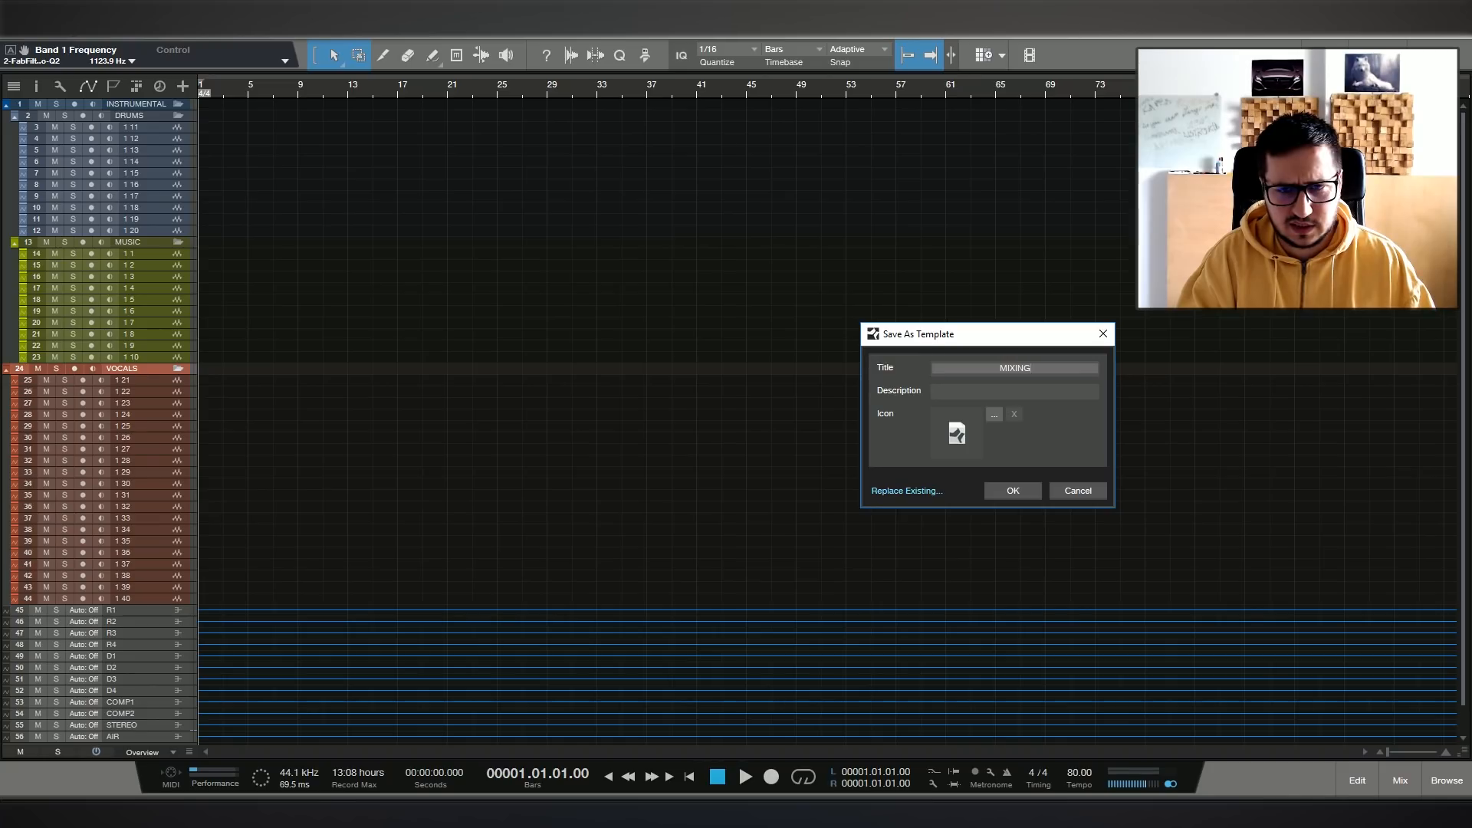
{"action": "type", "text": " TEMPLATE"}
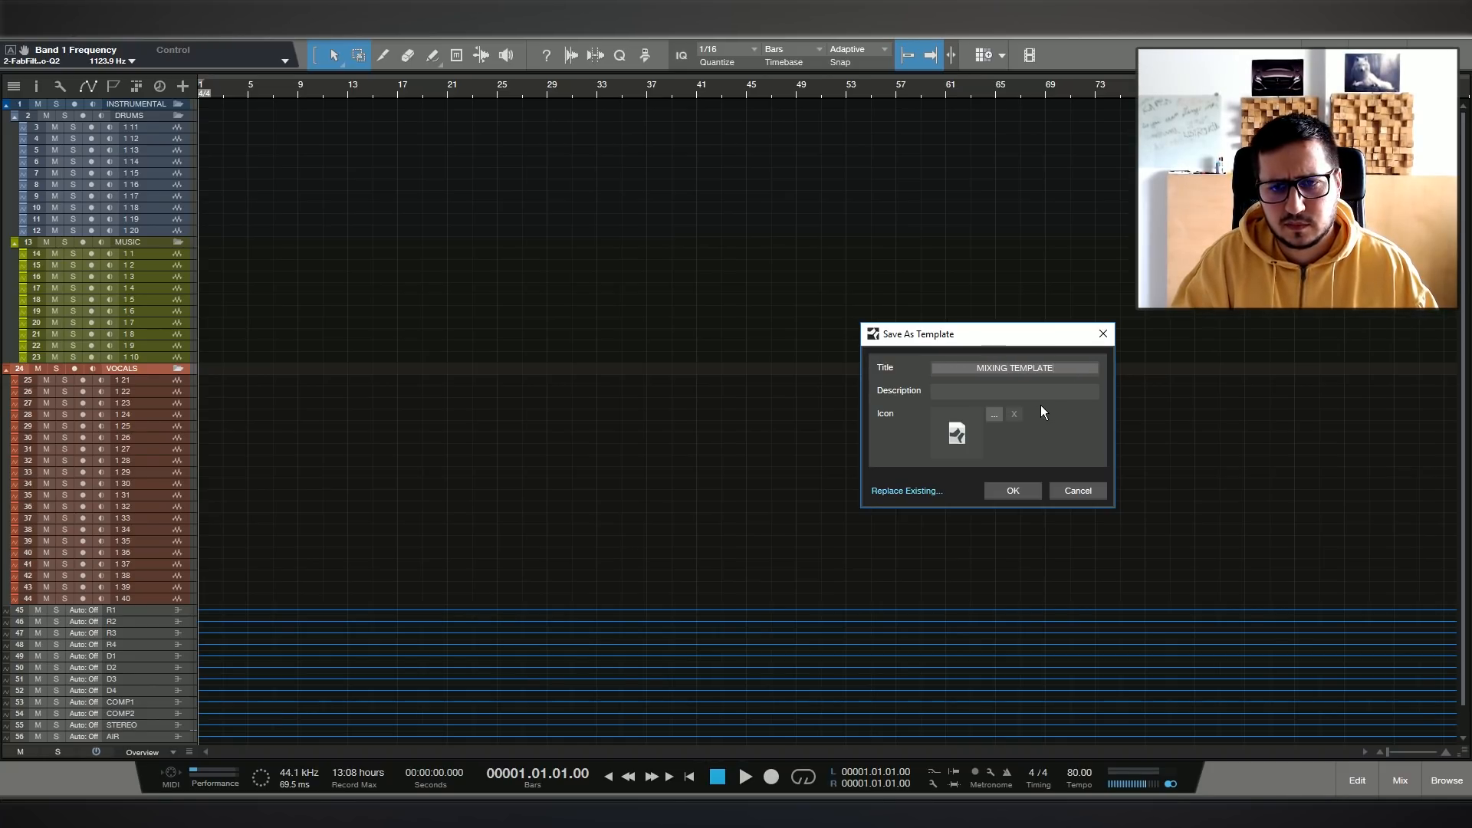
{"action": "key", "text": "Tab"}
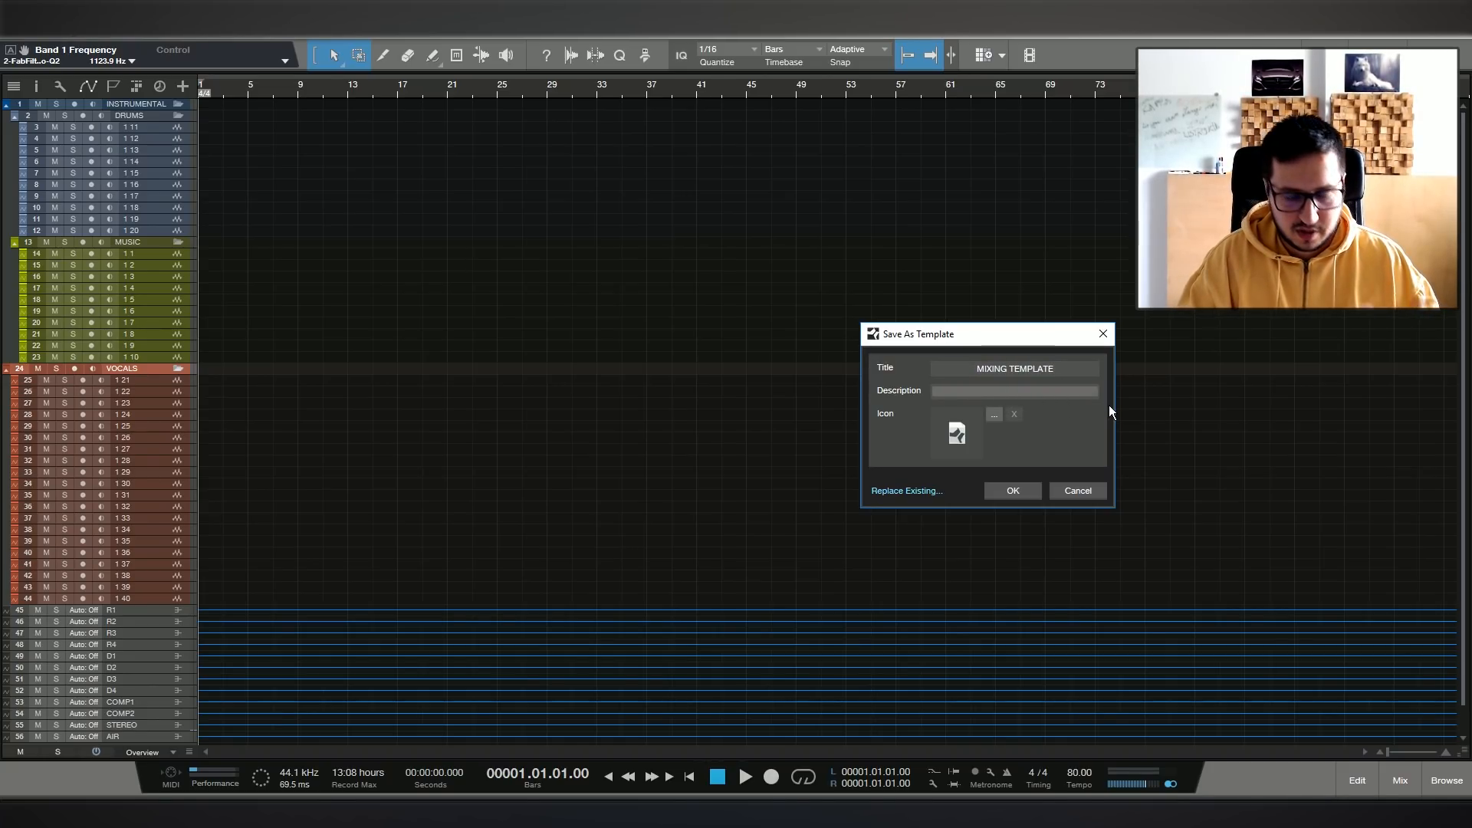
{"action": "type", "text": "AUDI"}
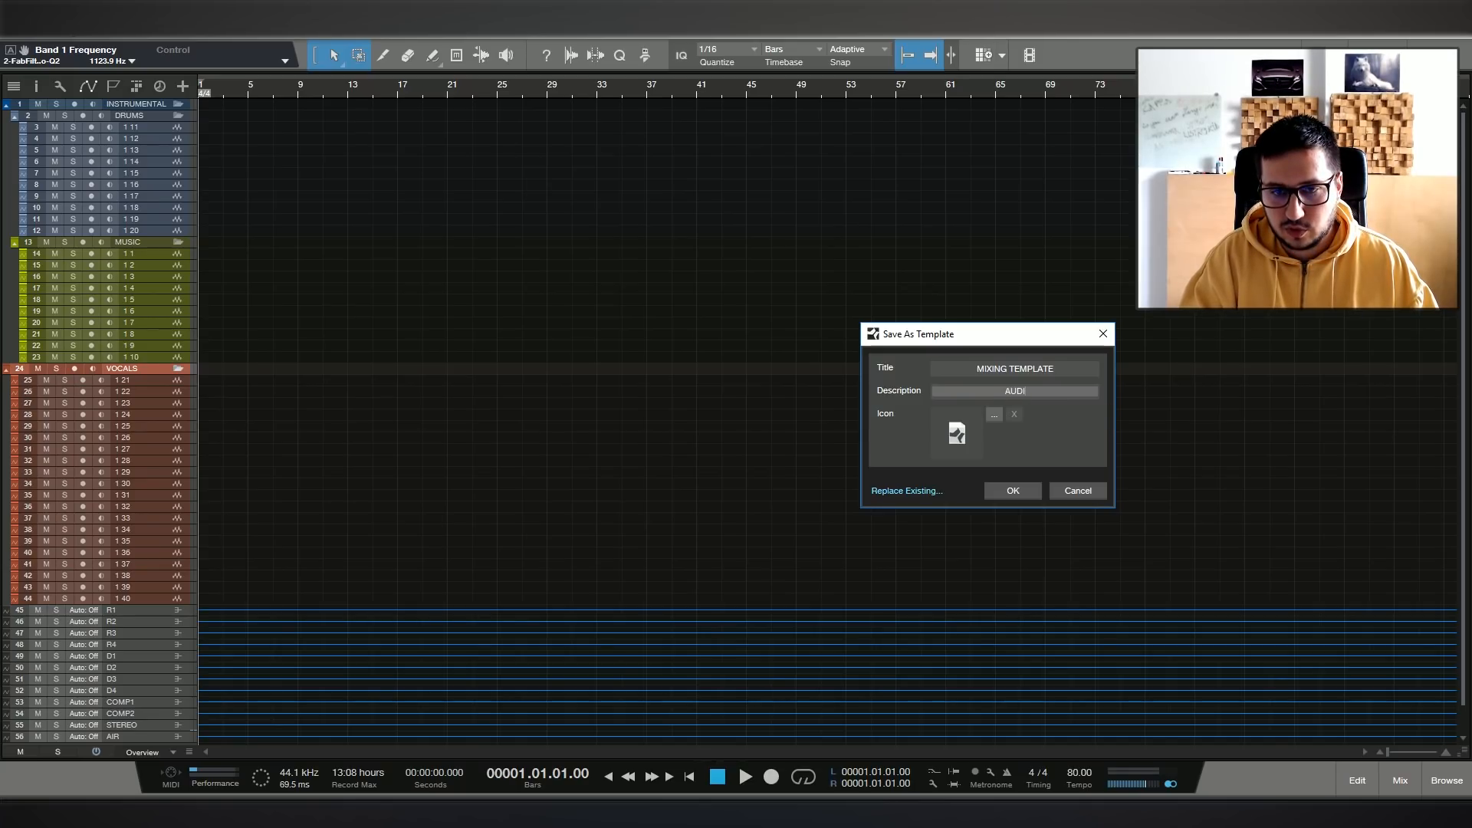
{"action": "type", "text": "O + "}
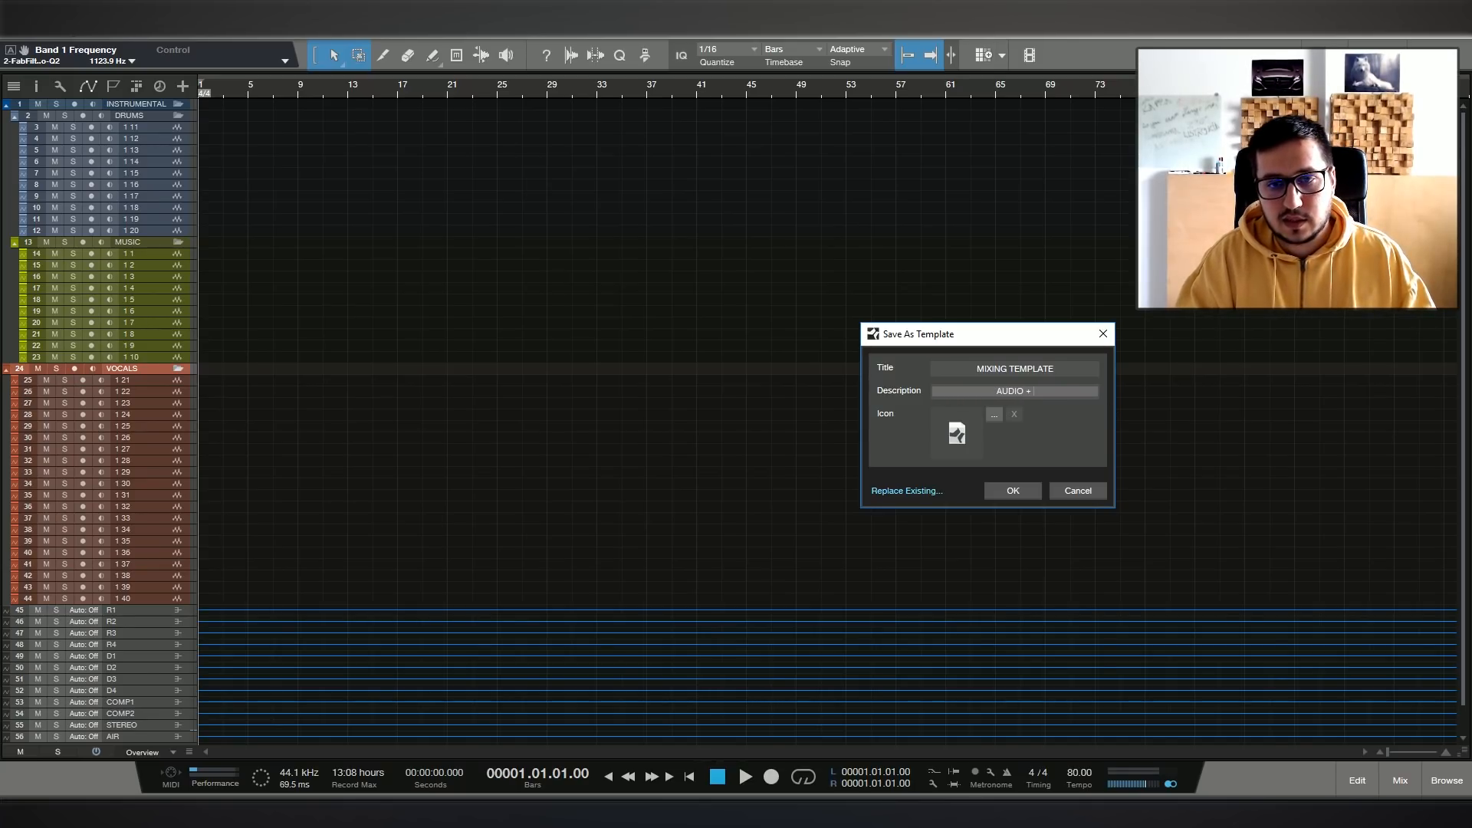
{"action": "type", "text": "SENDS + BUSE"}
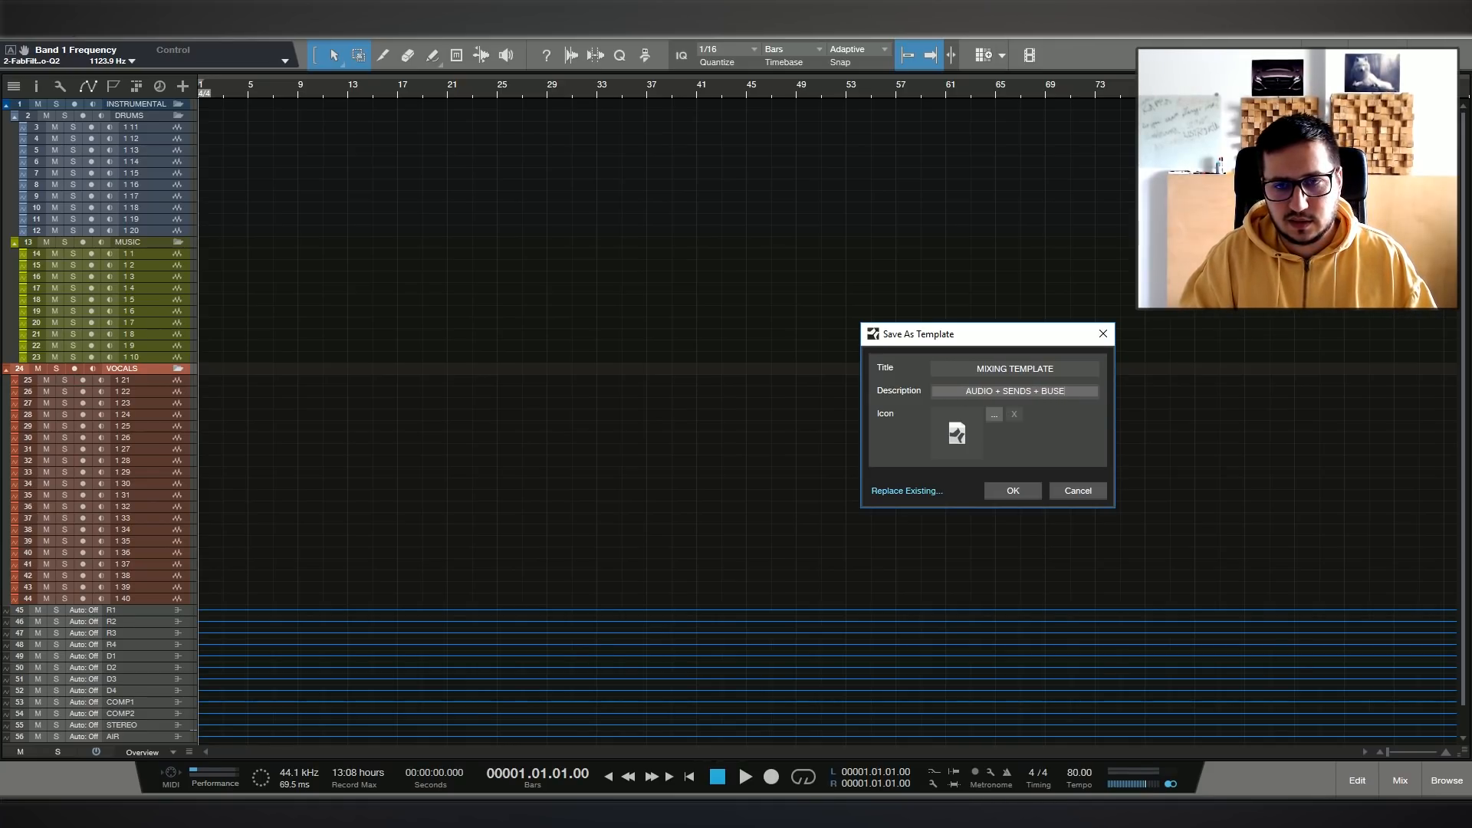
Use the image 2ProBeats-red-03 as the template icon, scaled to the permitted size, and save the template.
{"action": "left_click", "coordinate": [995, 414]}
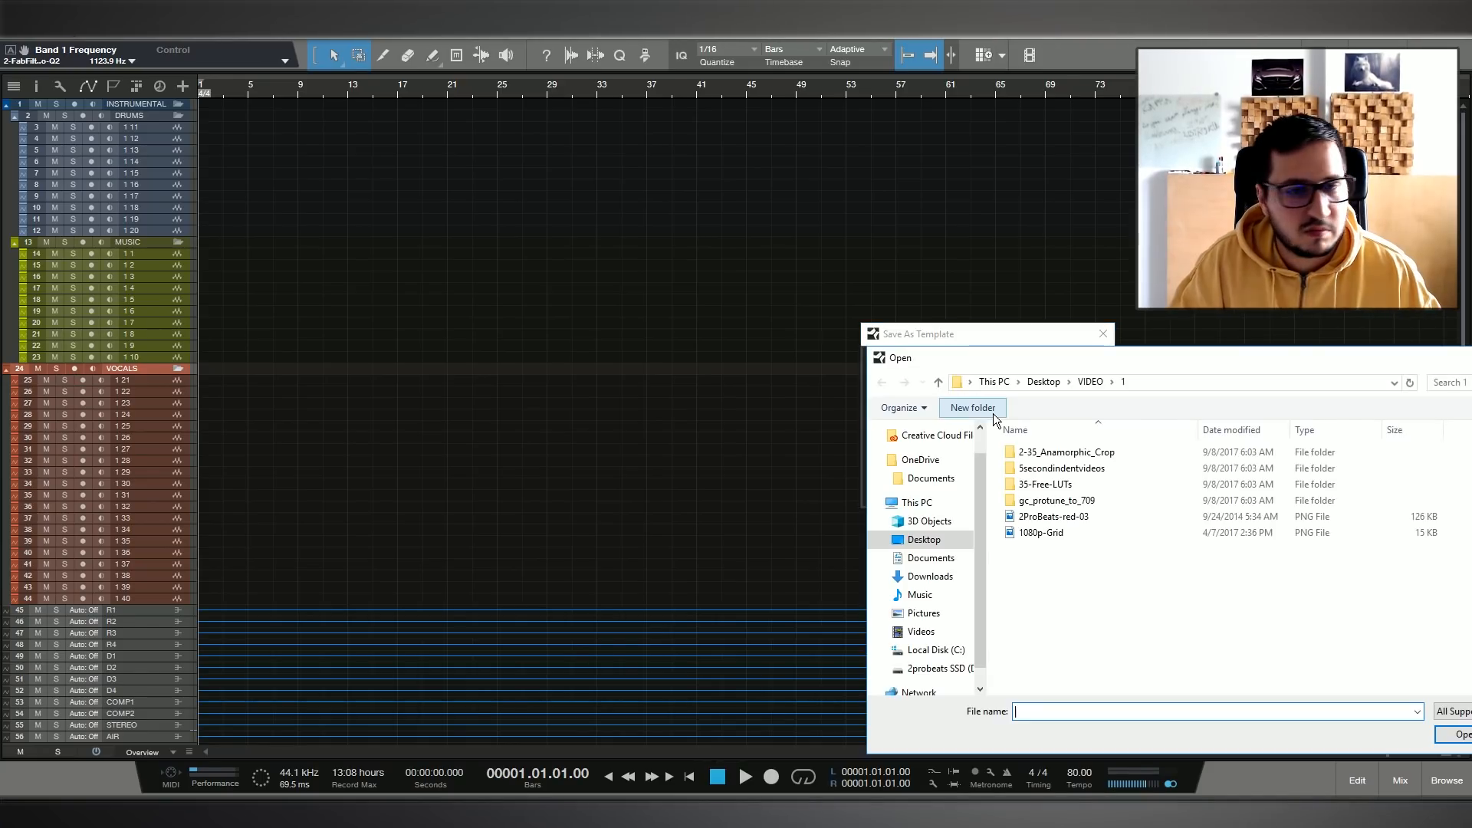
{"action": "double_click", "coordinate": [1038, 518]}
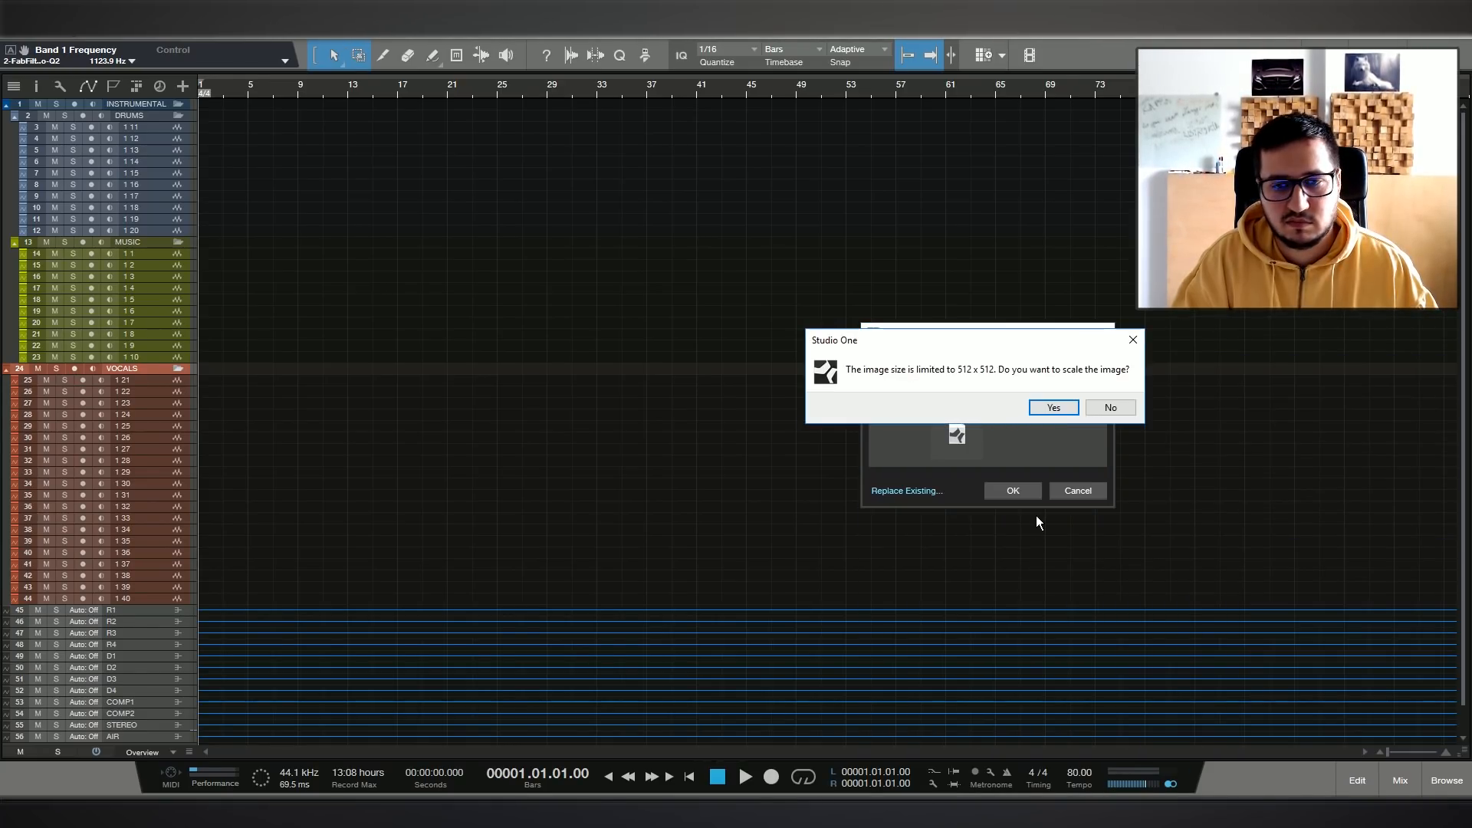
{"action": "left_click", "coordinate": [1054, 408]}
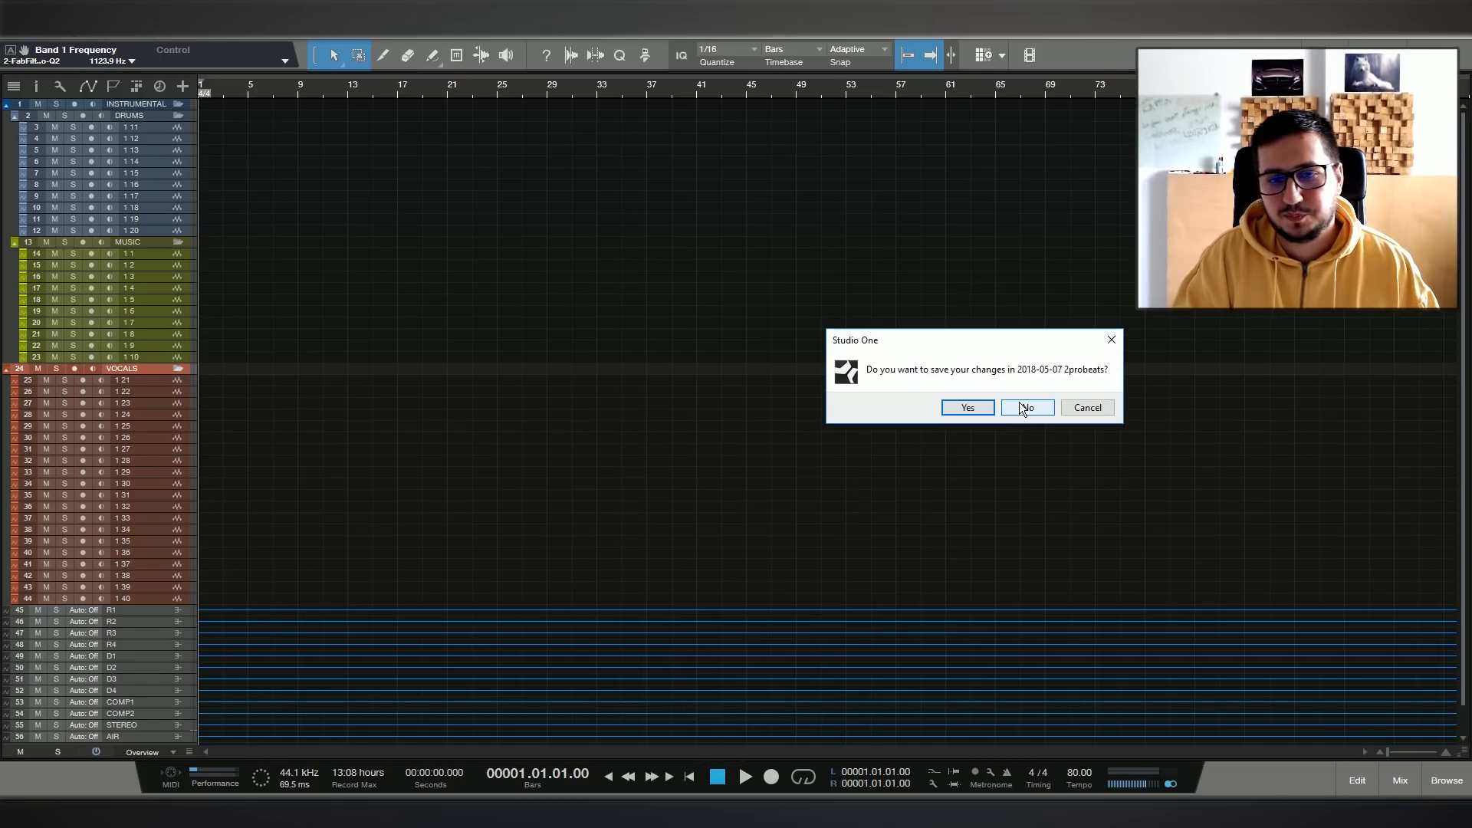
Close the current song without saving its changes and create a new song from the user template MIXING TEMPLATE ( 2 ).
{"action": "left_click", "coordinate": [1024, 407]}
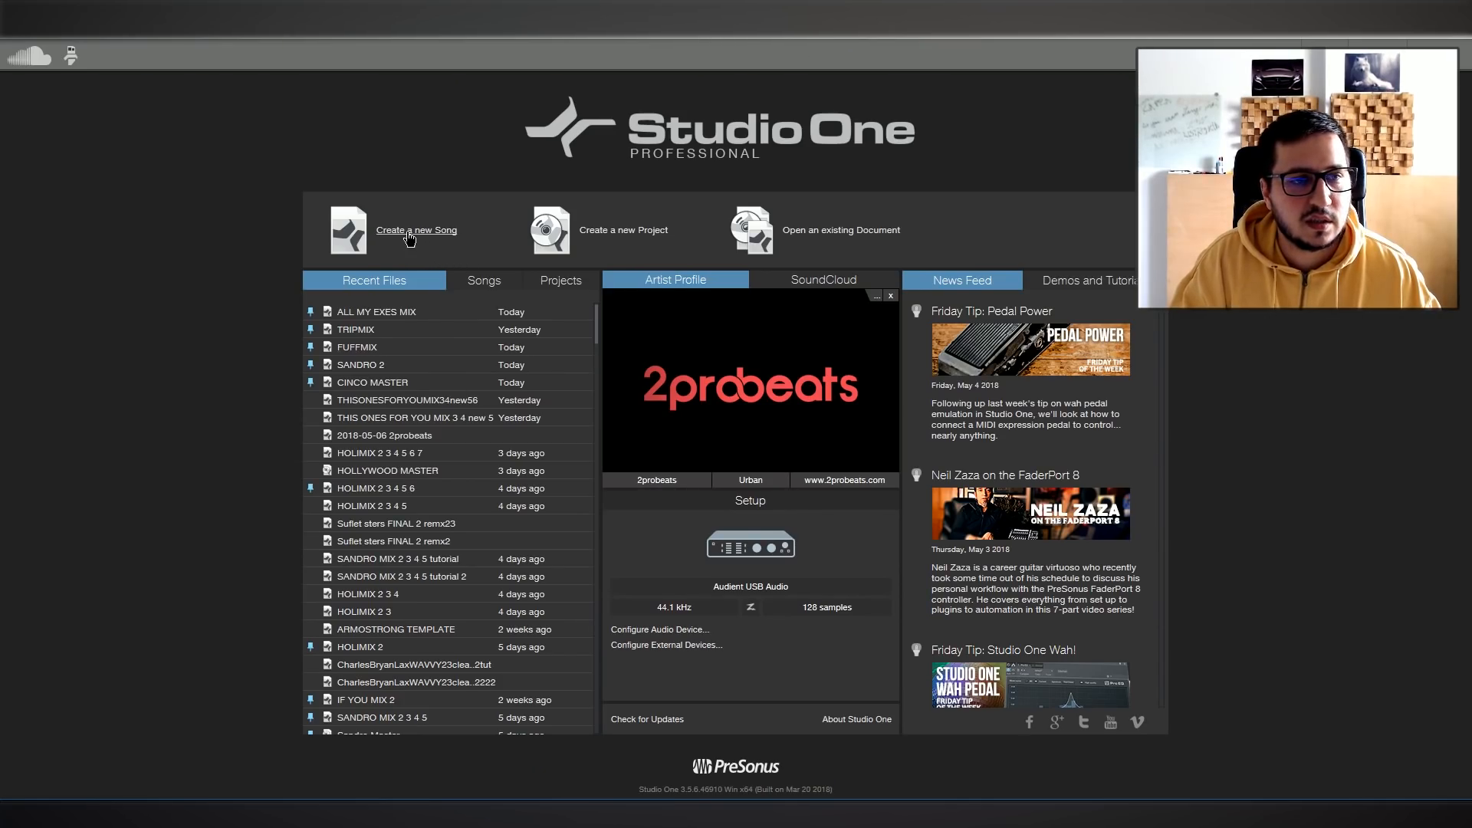
{"action": "left_click", "coordinate": [410, 238]}
{"action": "left_click", "coordinate": [641, 434]}
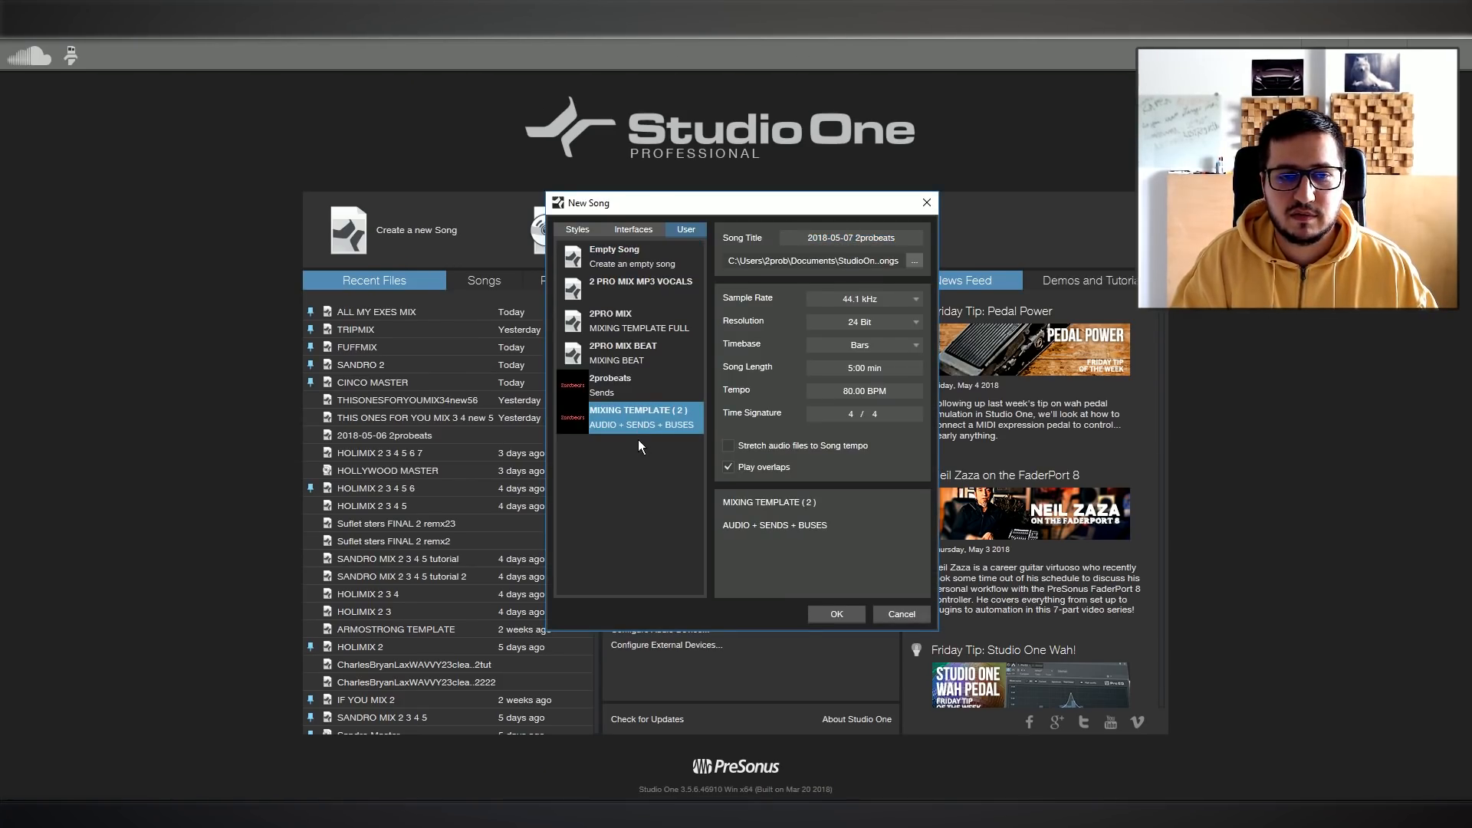
{"action": "left_click", "coordinate": [837, 614]}
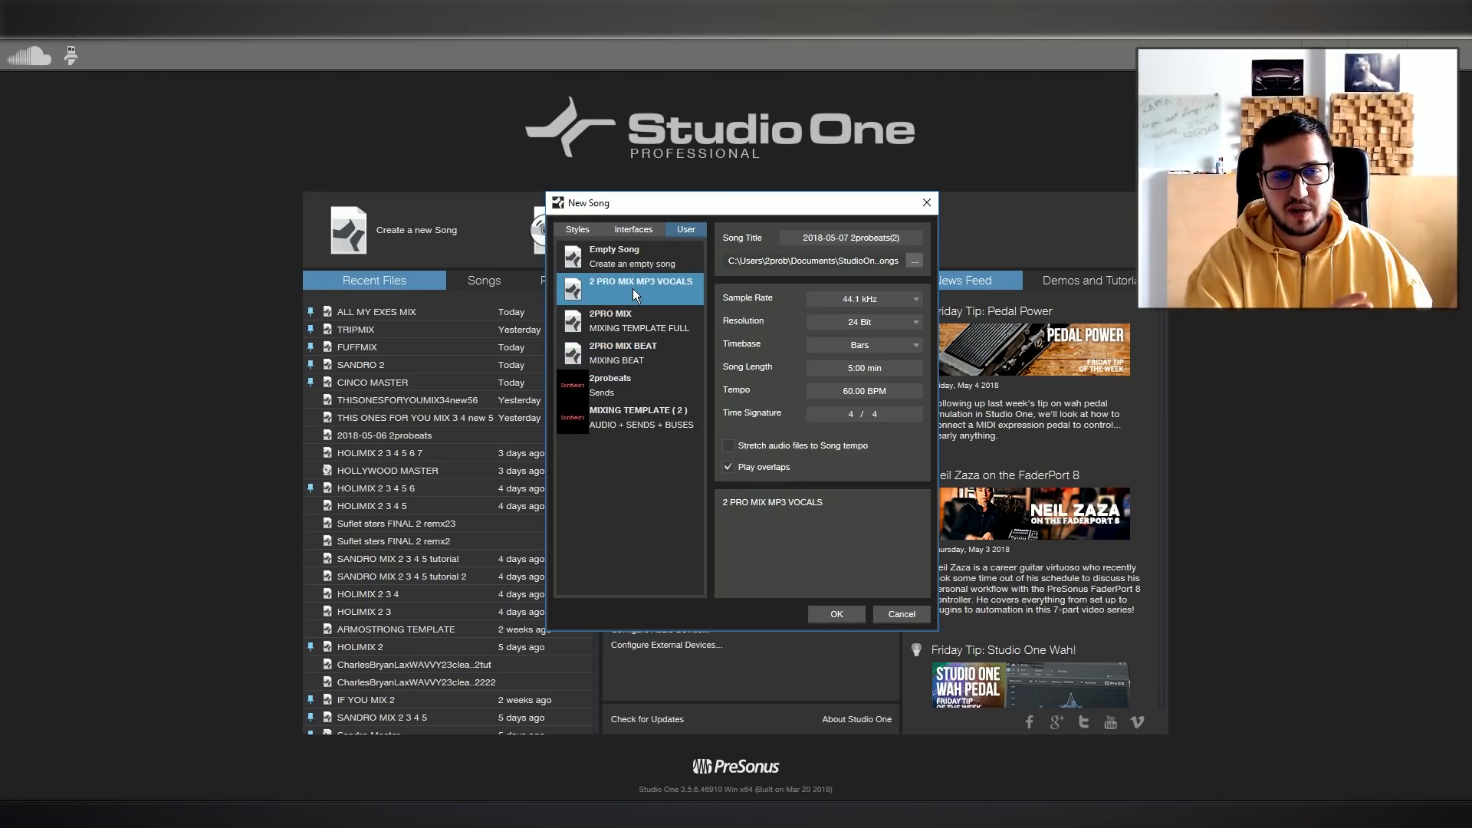
View the user templates 2PRO MIX and 2PRO MIX BEAT for a new song, then return without creating one.
{"action": "left_click", "coordinate": [637, 320]}
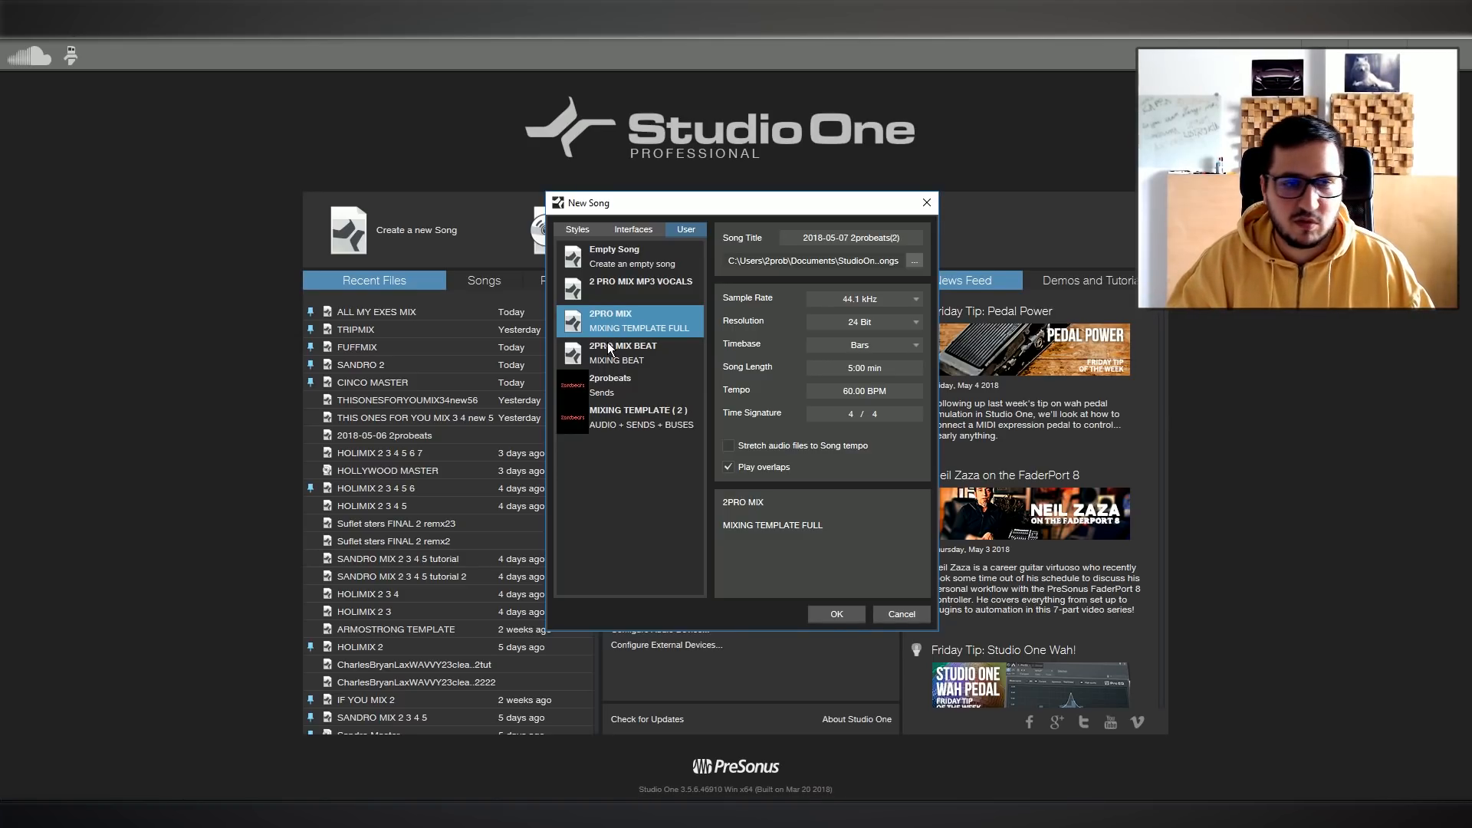
{"action": "left_click", "coordinate": [607, 345]}
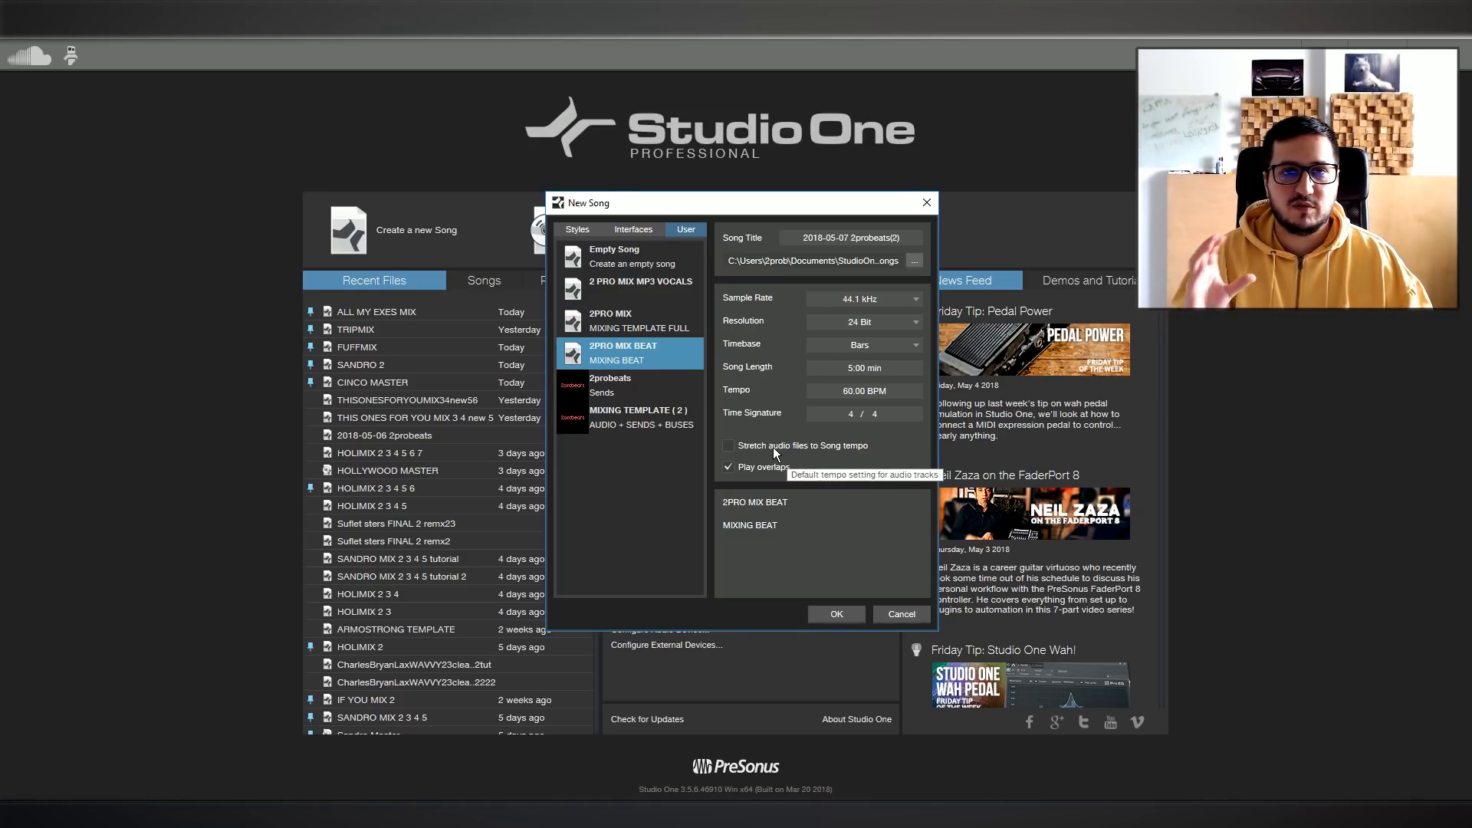
{"action": "left_click", "coordinate": [899, 612]}
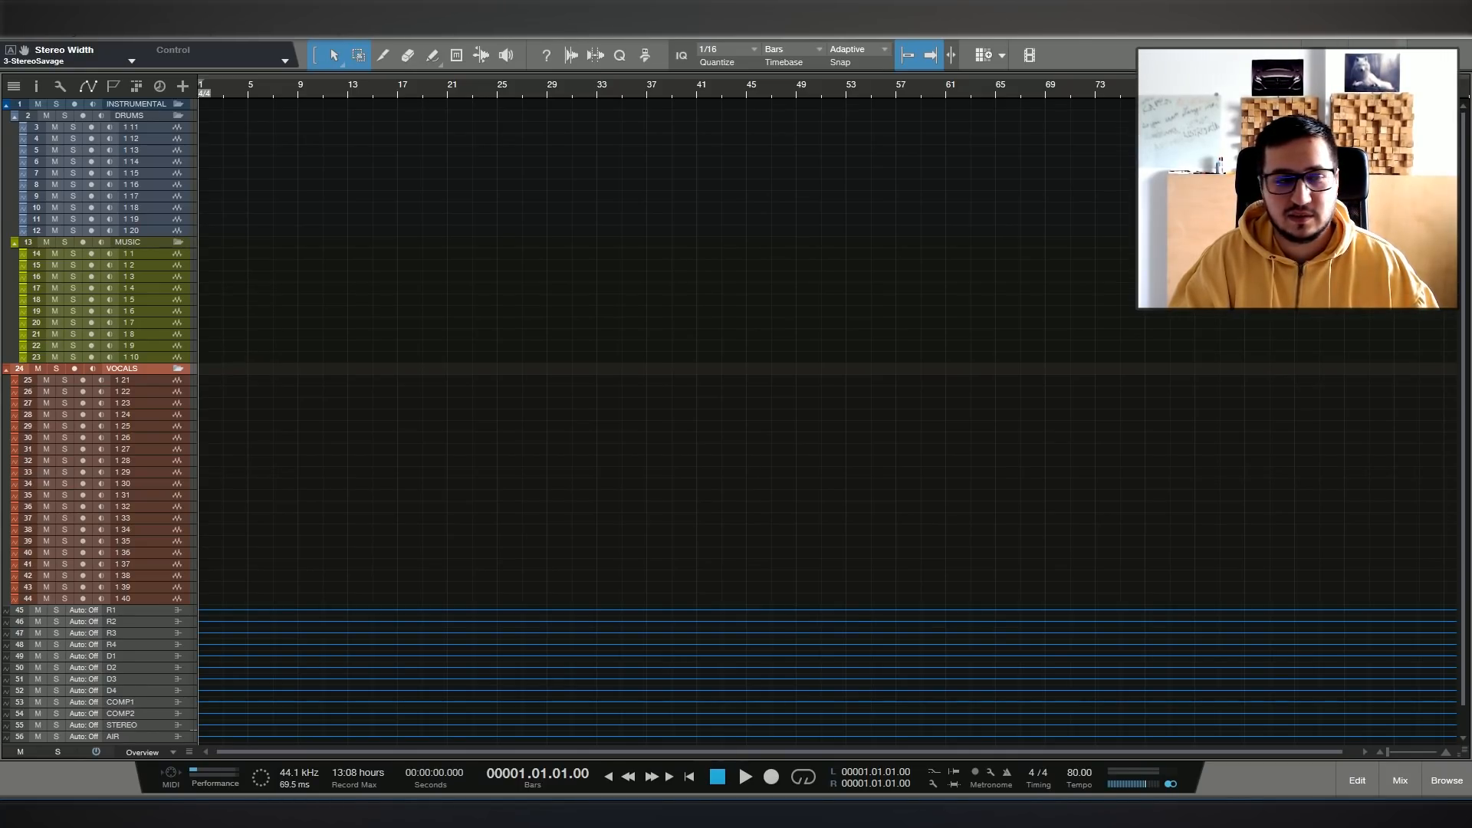
{"action": "scroll", "coordinate": [664, 383], "scroll_direction": "down", "scroll_amount": 1}
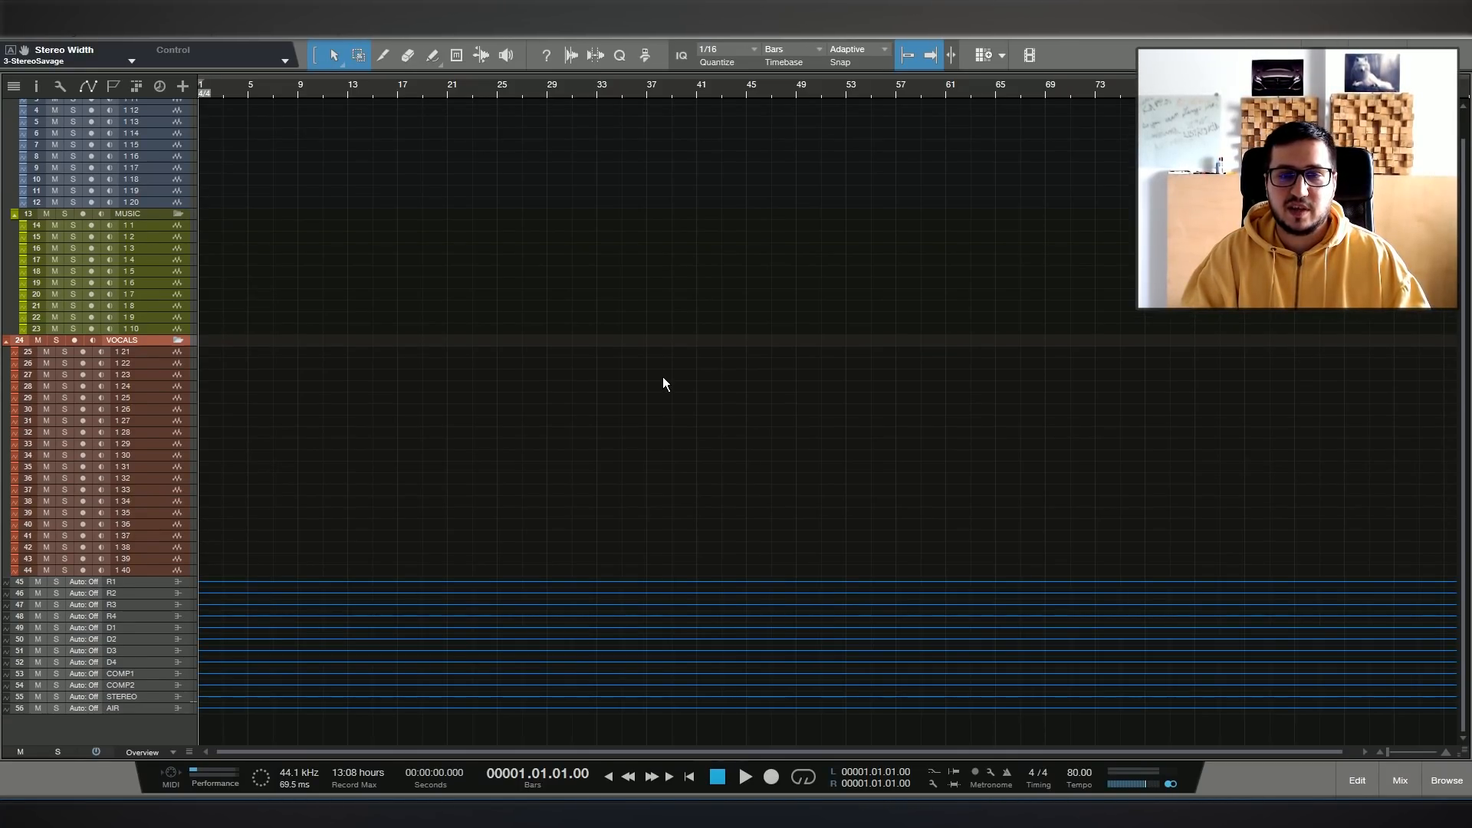
{"action": "scroll", "coordinate": [664, 383], "scroll_direction": "up", "scroll_amount": 1}
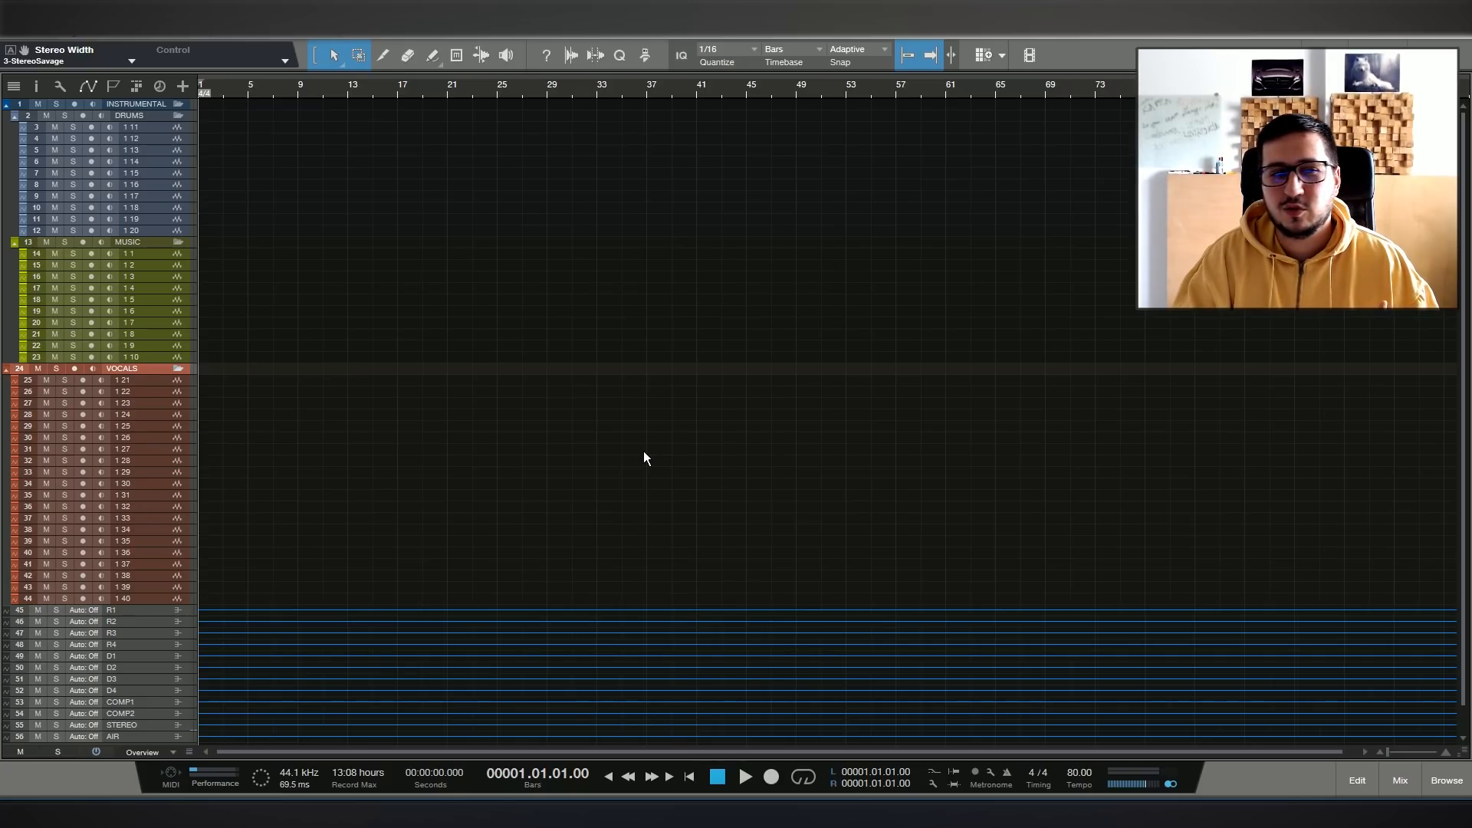